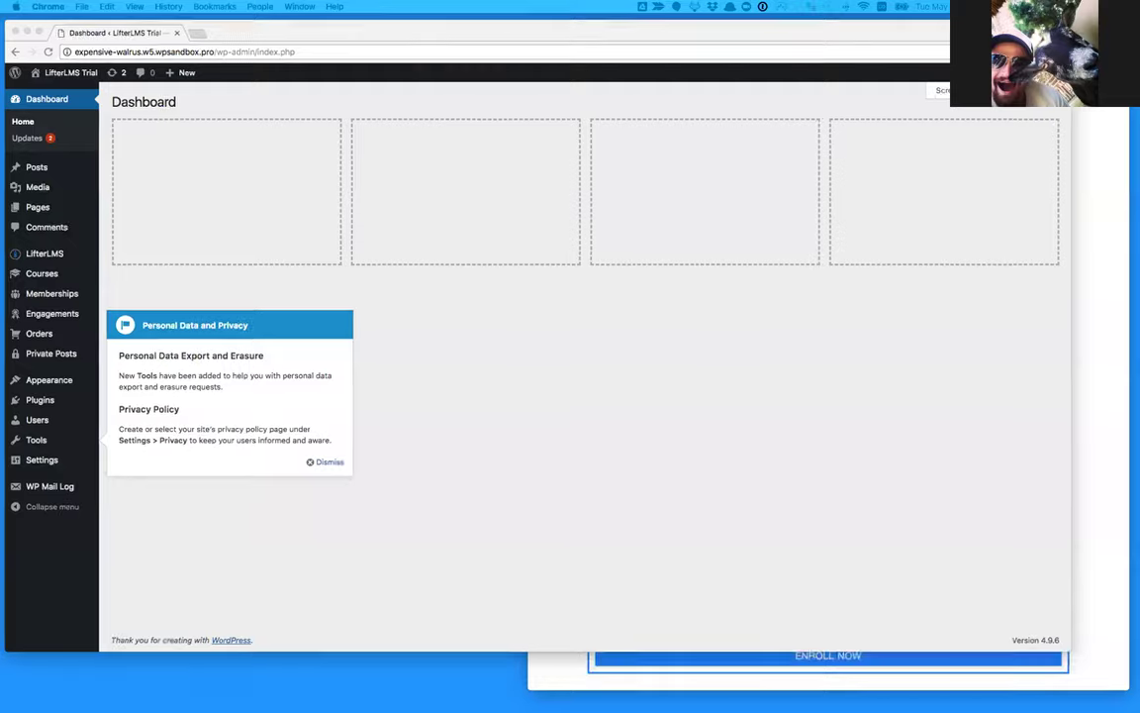
# - Dismiss the Personal Data and Privacy notice on the WordPress dashboard
pyautogui.press('Escape')
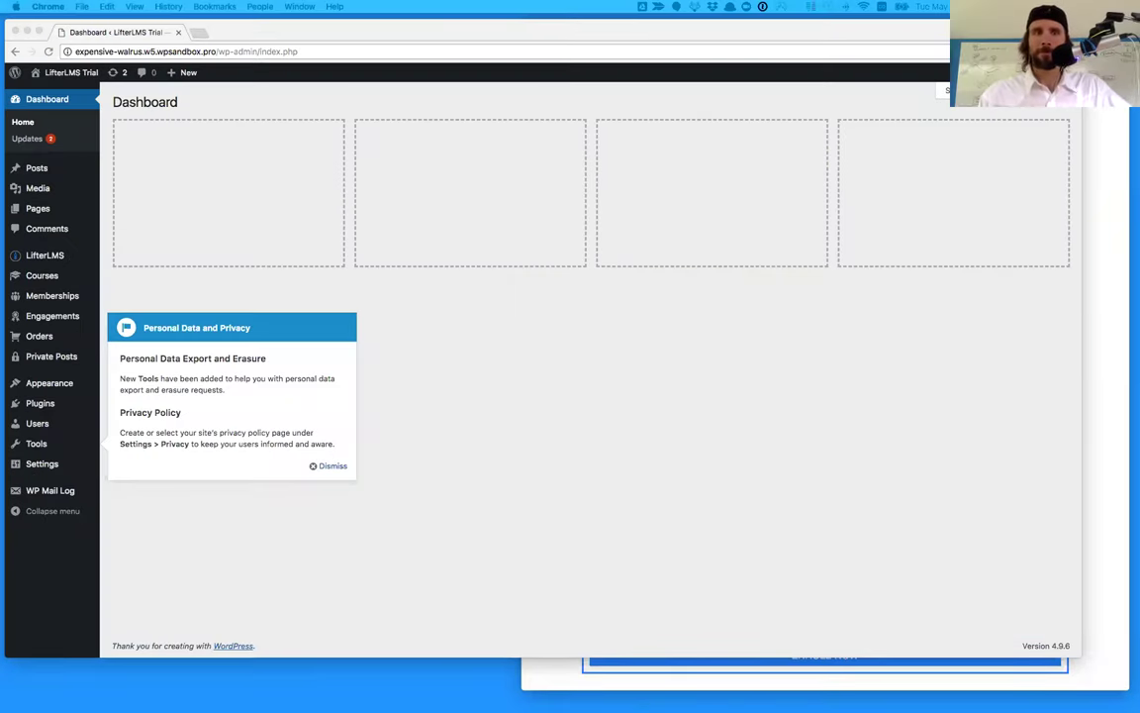
pyautogui.click(533, 385)
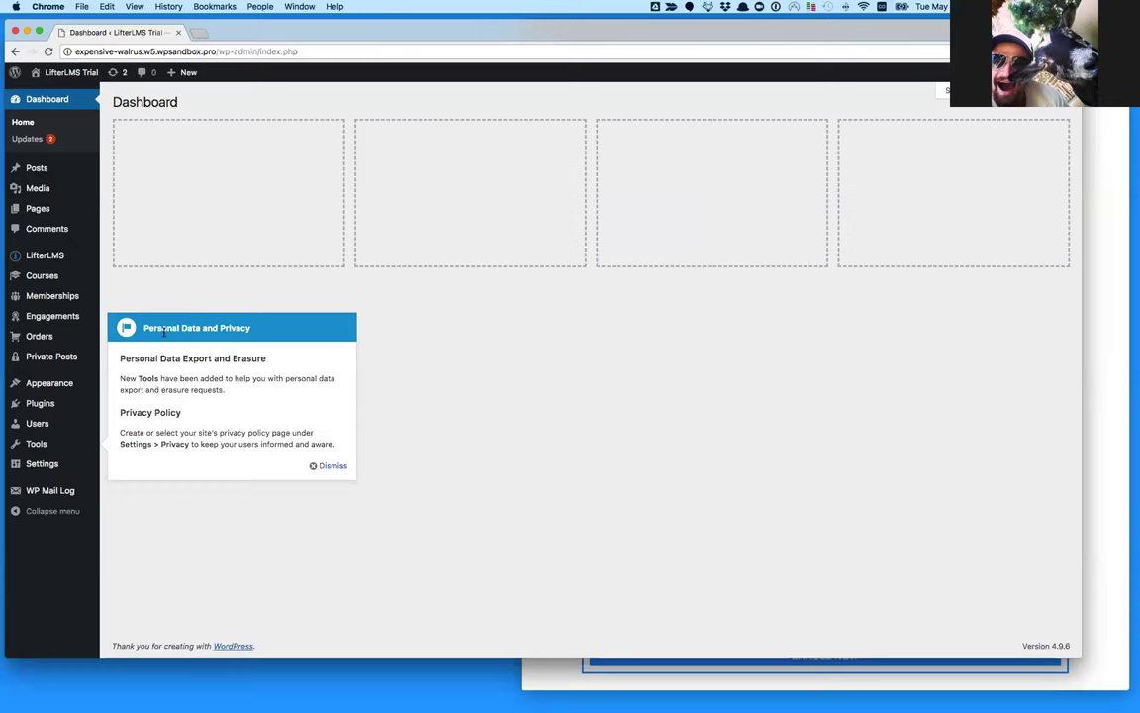
pyautogui.moveTo(36, 444)
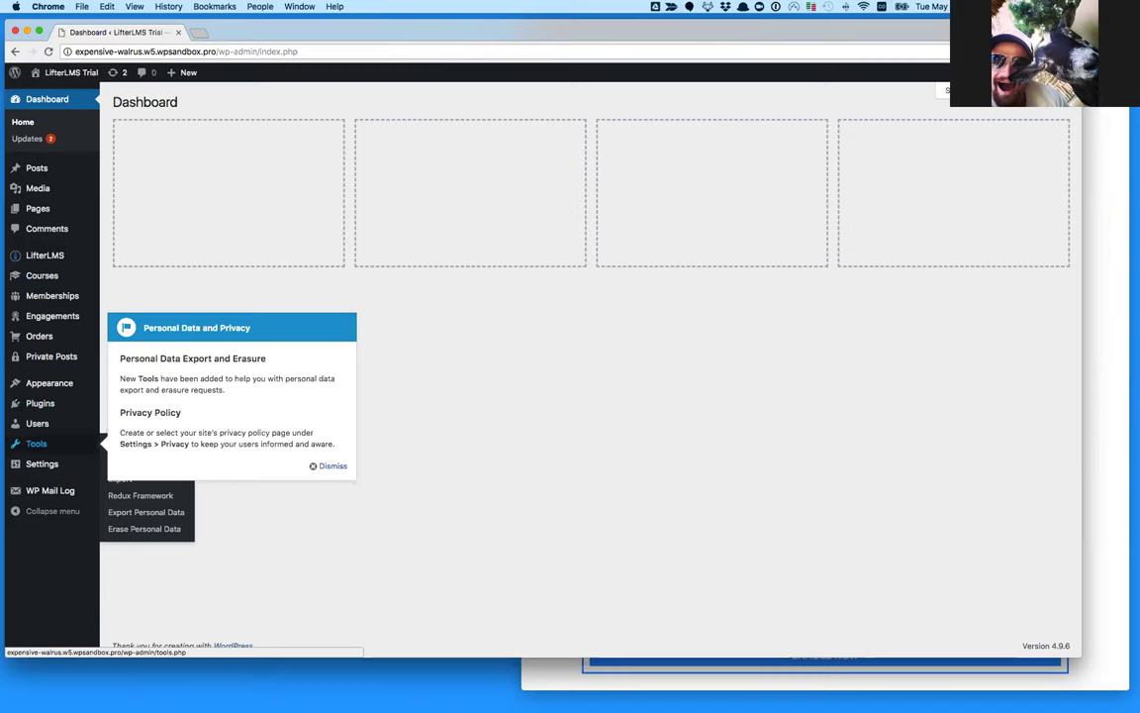
pyautogui.click(328, 465)
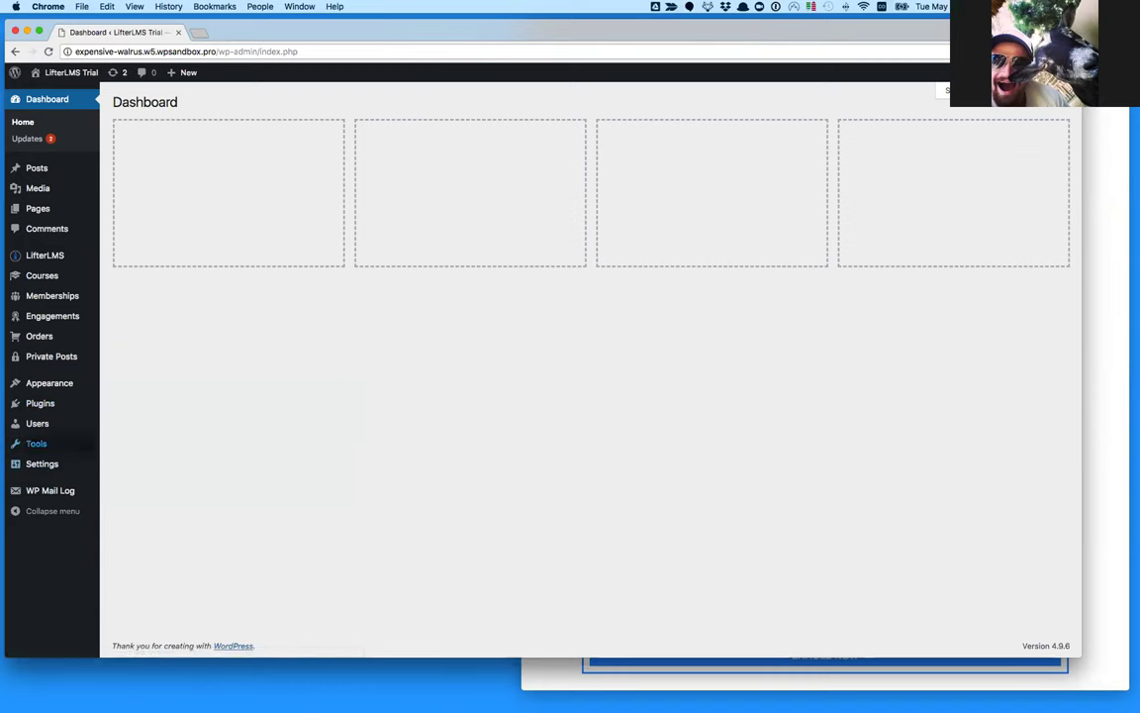
# - Look over the site's General settings and its Reading settings
pyautogui.moveTo(36, 443)
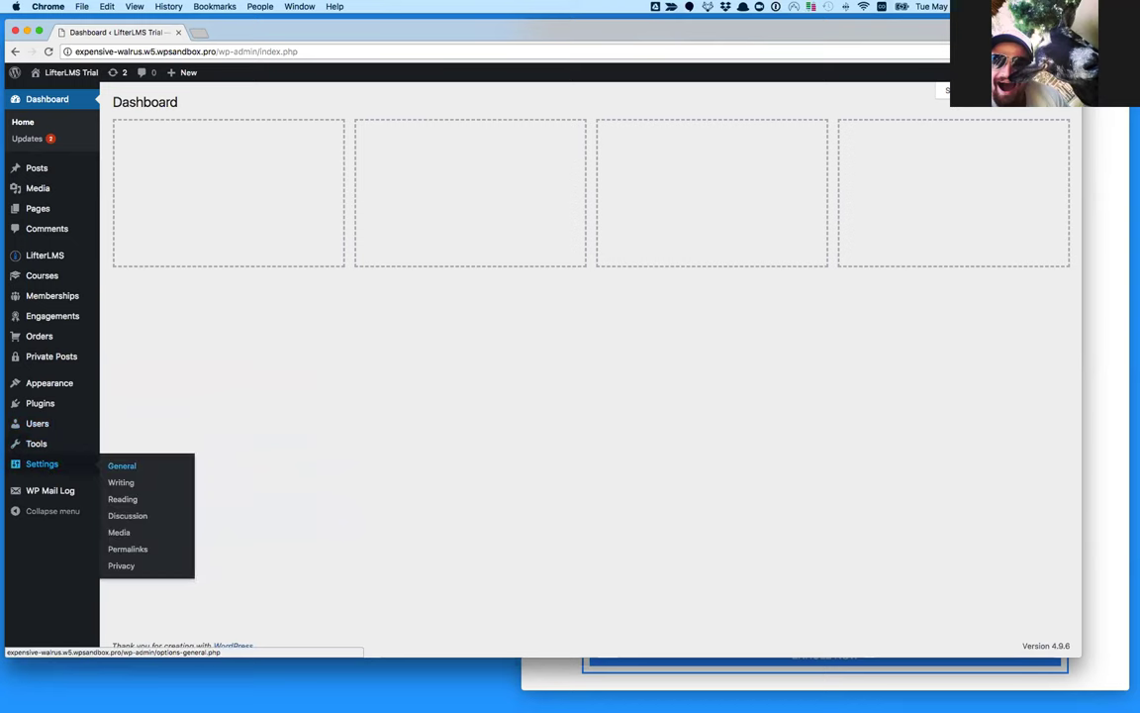
pyautogui.click(121, 465)
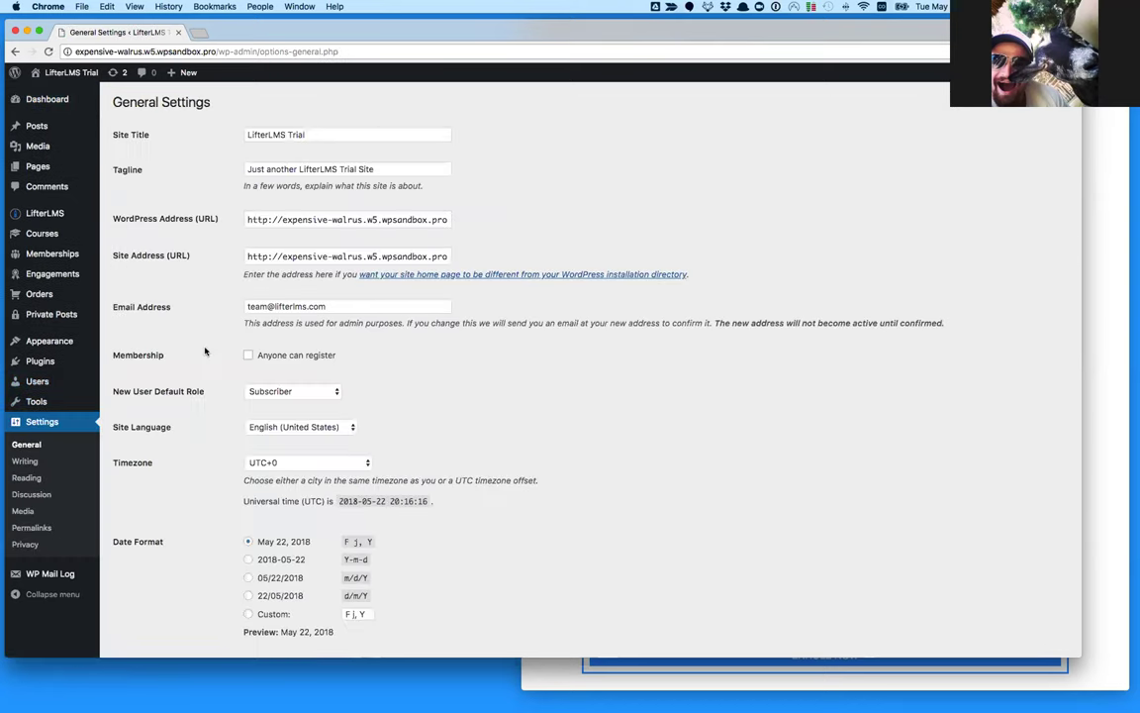
pyautogui.scroll(-3, 205, 351)
pyautogui.scroll(-2, 204, 351)
pyautogui.scroll(5, 203, 351)
pyautogui.click(25, 477)
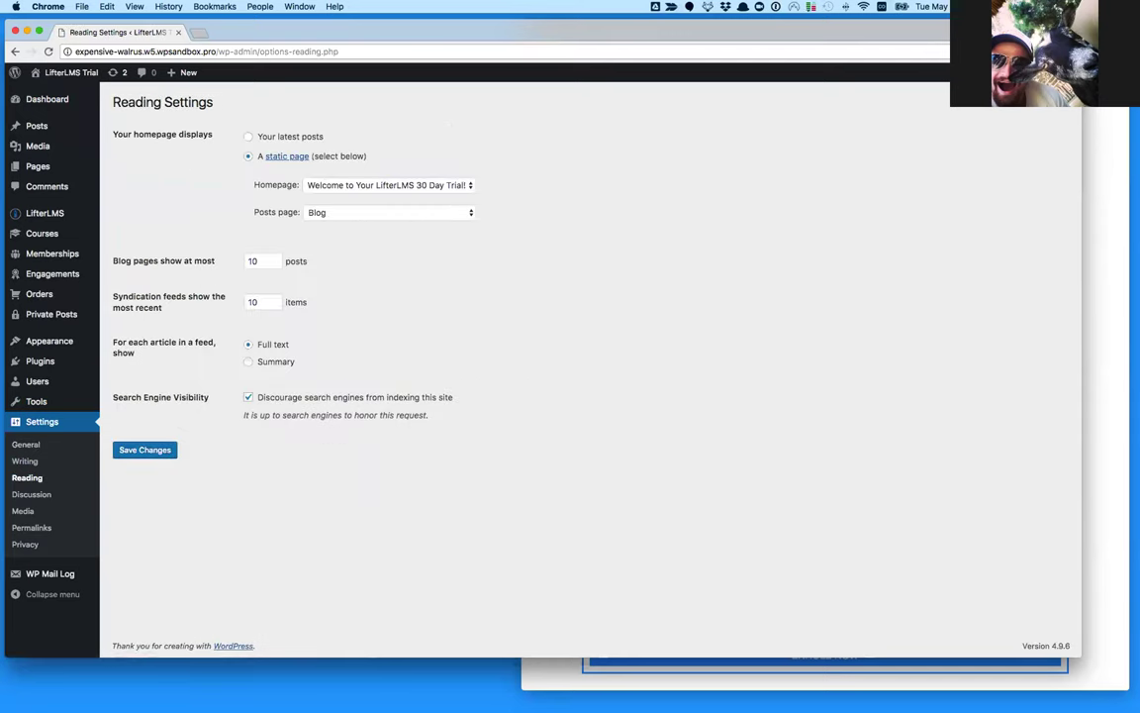
# - Create a new Privacy Policy page from the site's Privacy settings instead of selecting an existing page
pyautogui.click(26, 544)
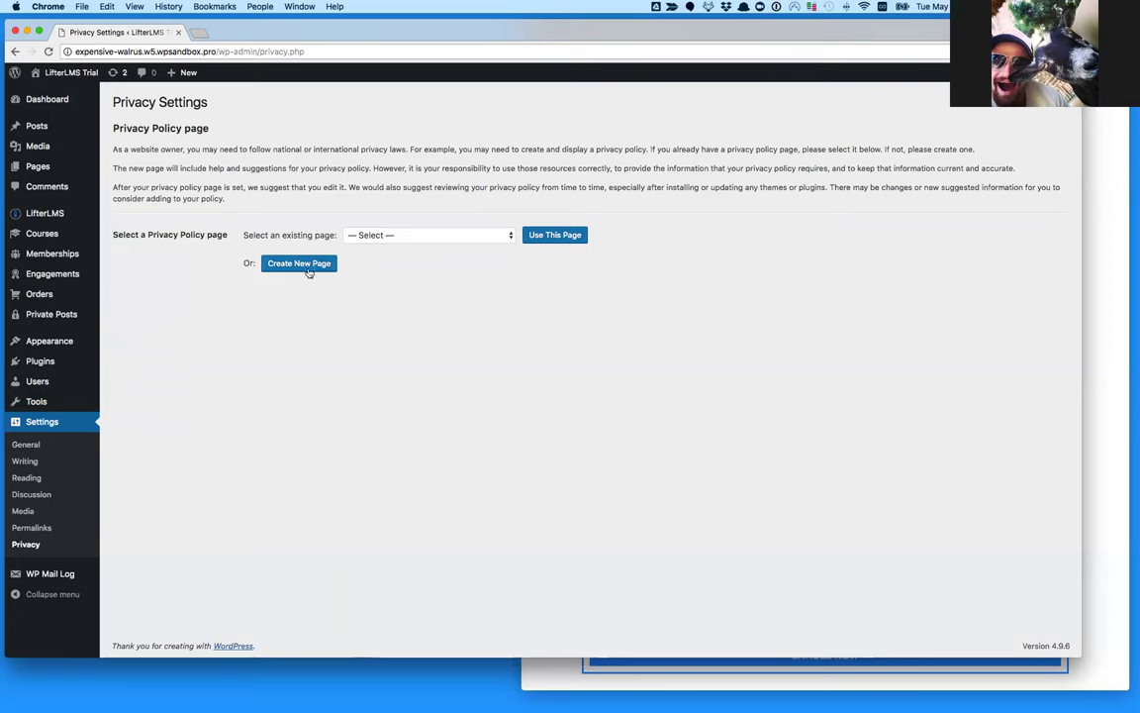
pyautogui.click(428, 234)
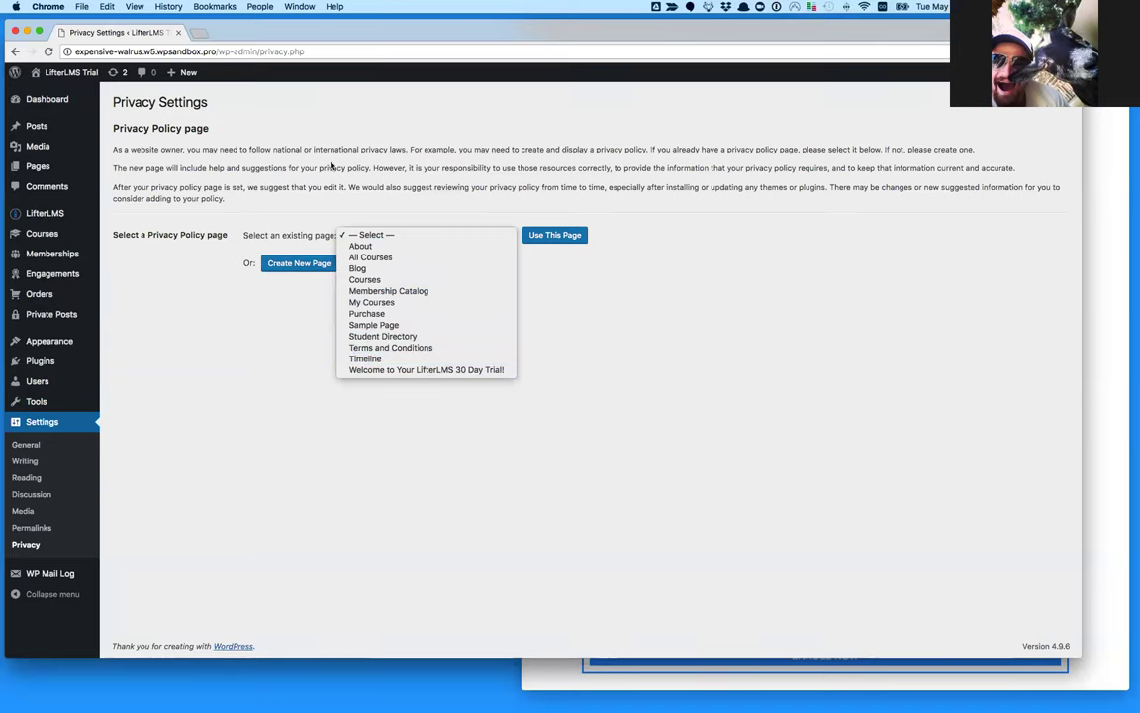
pyautogui.click(310, 257)
pyautogui.click(301, 263)
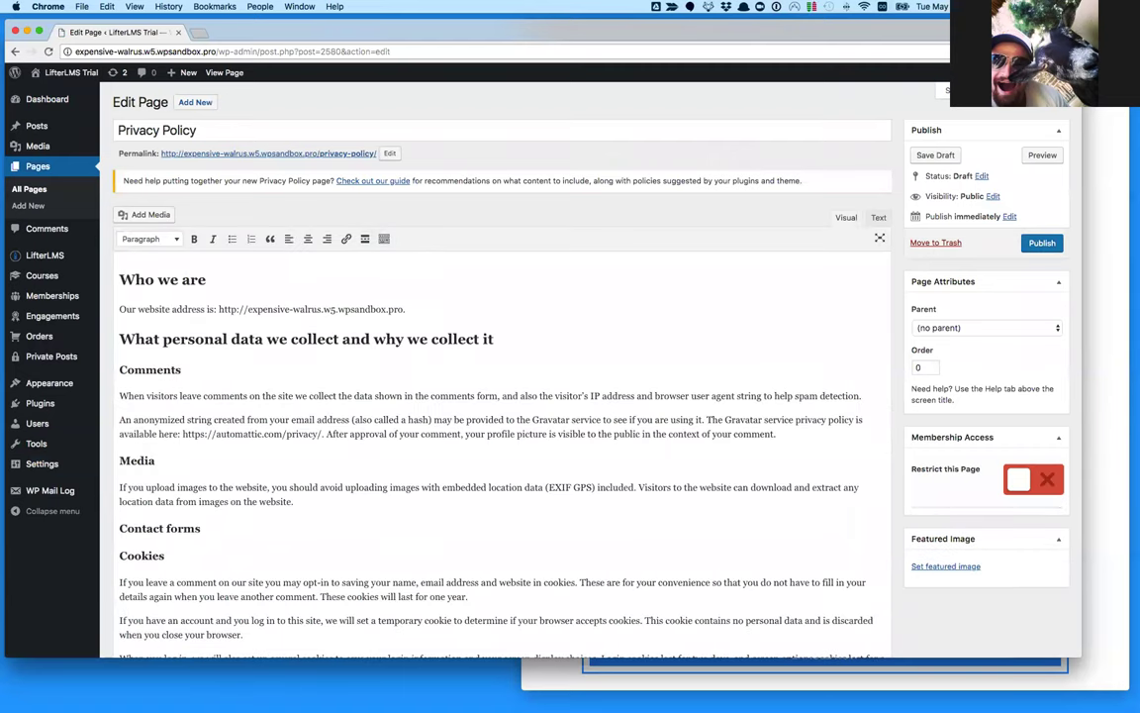
# - Read through the template text of the new Privacy Policy draft, from "Who we are" to the additional information headings
pyautogui.scroll(-1, 300, 266)
pyautogui.scroll(-8, 495, 396)
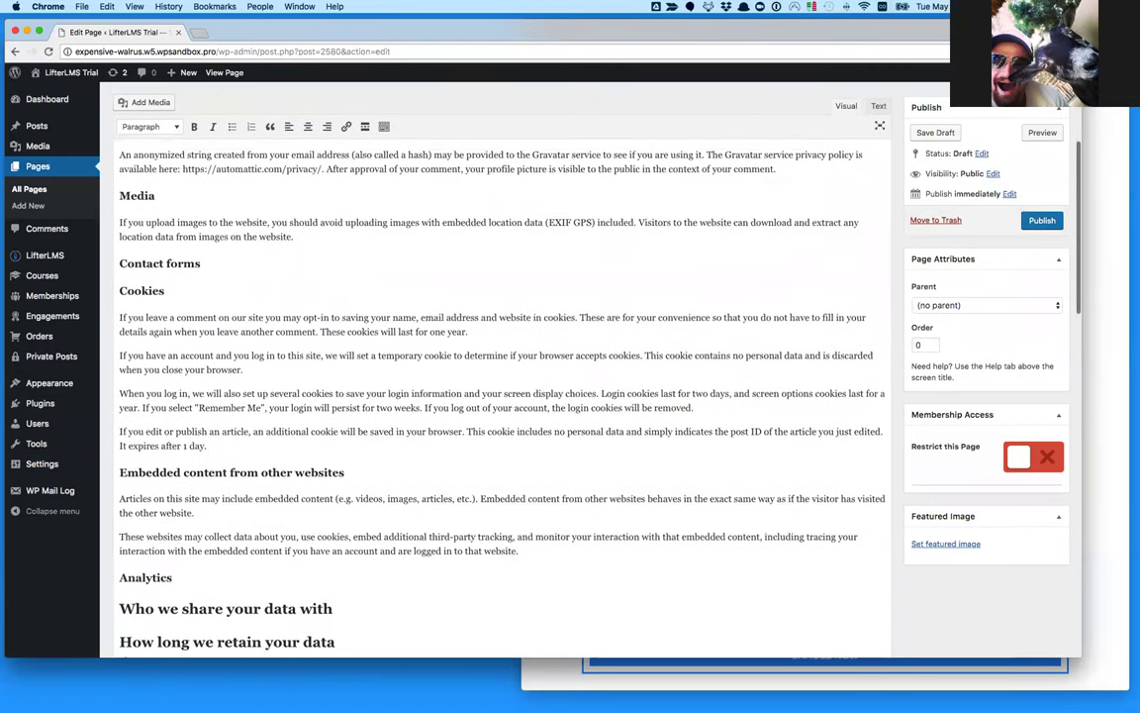
pyautogui.scroll(-9, 495, 396)
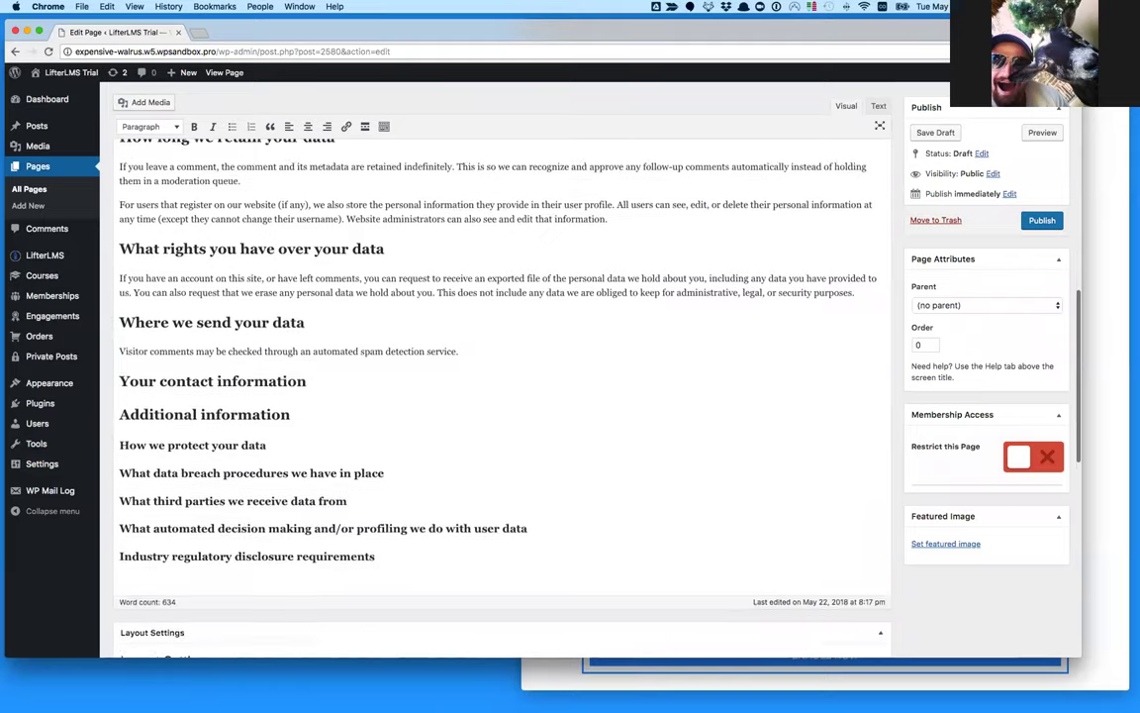
pyautogui.scroll(18, 266, 395)
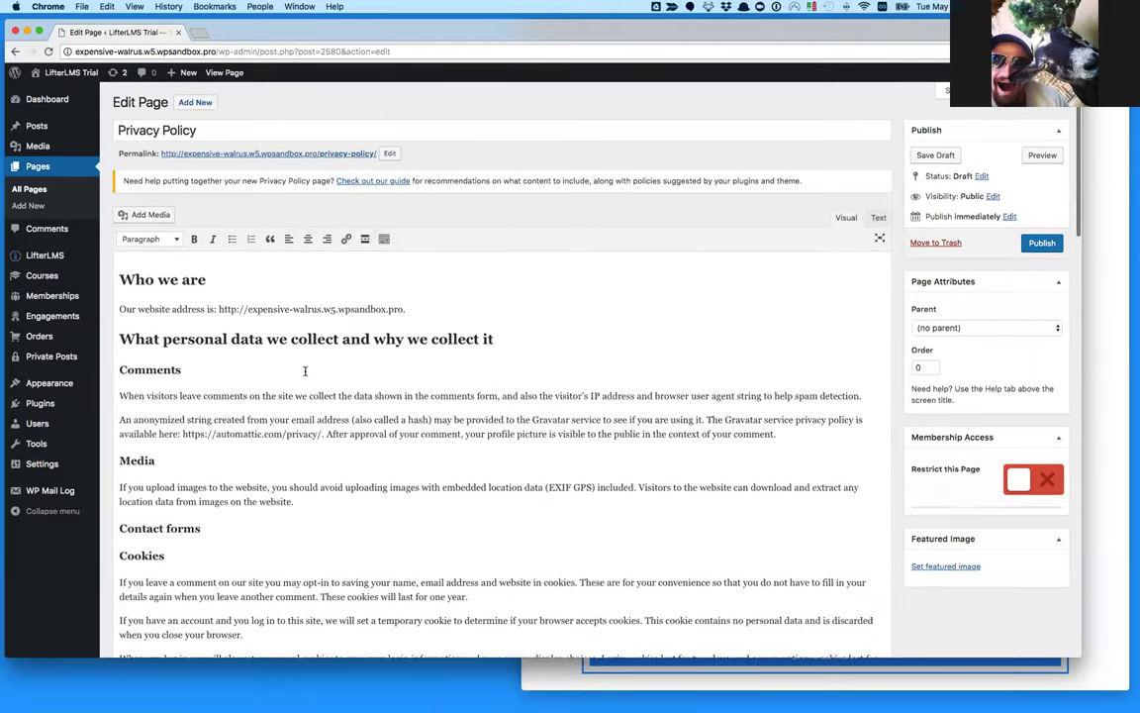
pyautogui.scroll(-2, 265, 395)
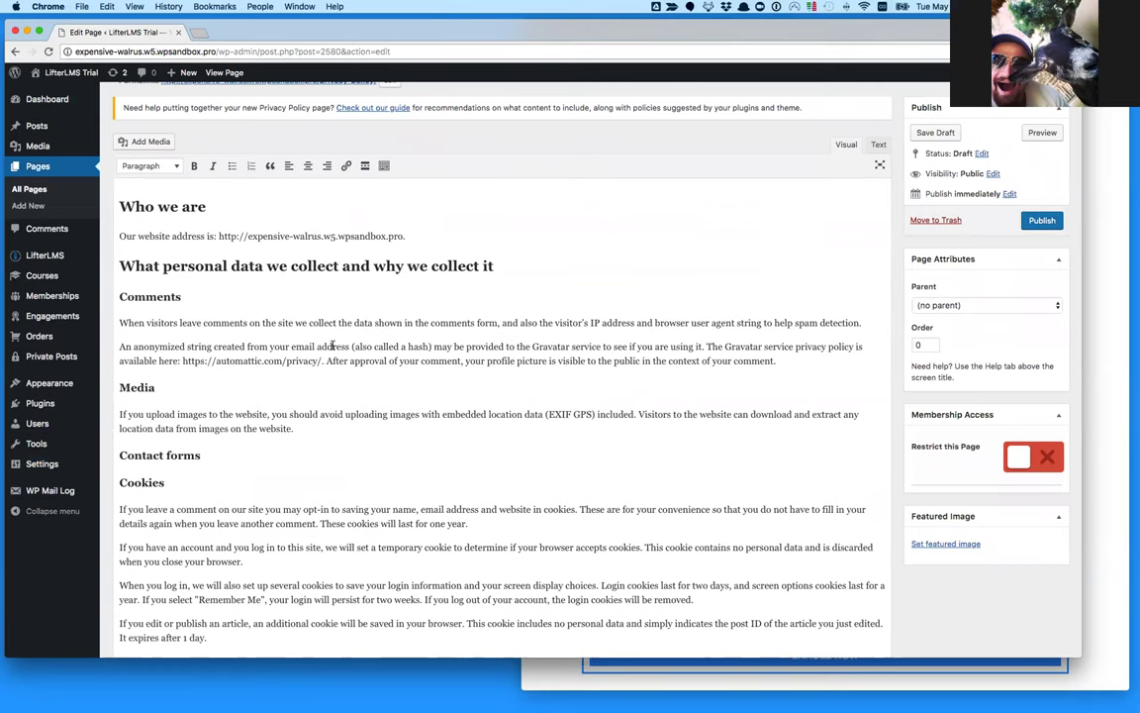
pyautogui.scroll(-4, 495, 396)
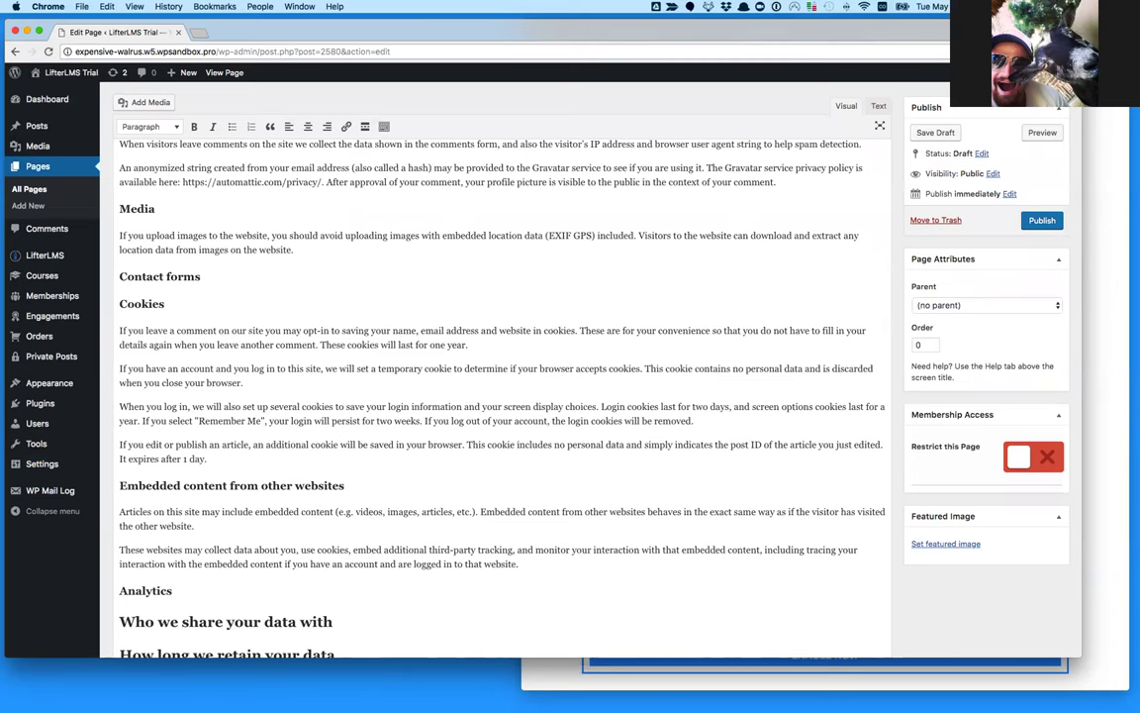
pyautogui.scroll(5, 381, 206)
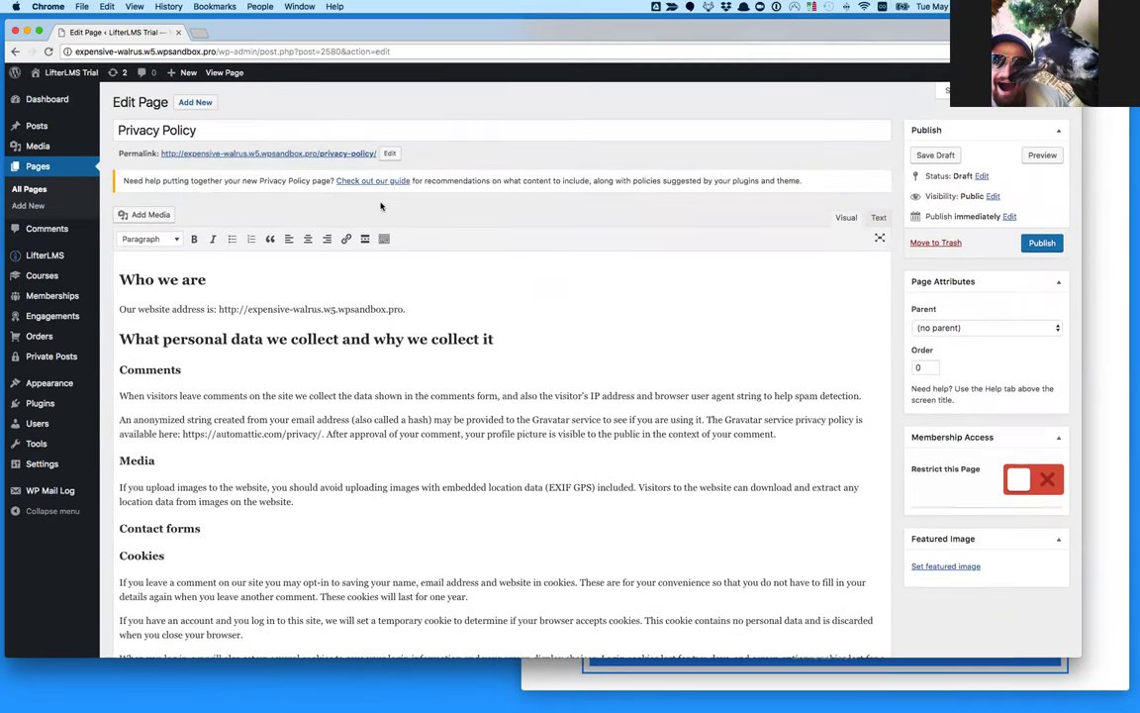
# - Open the privacy policy guide linked from the page editor and go to its LifterLMS section
pyautogui.click(374, 181)
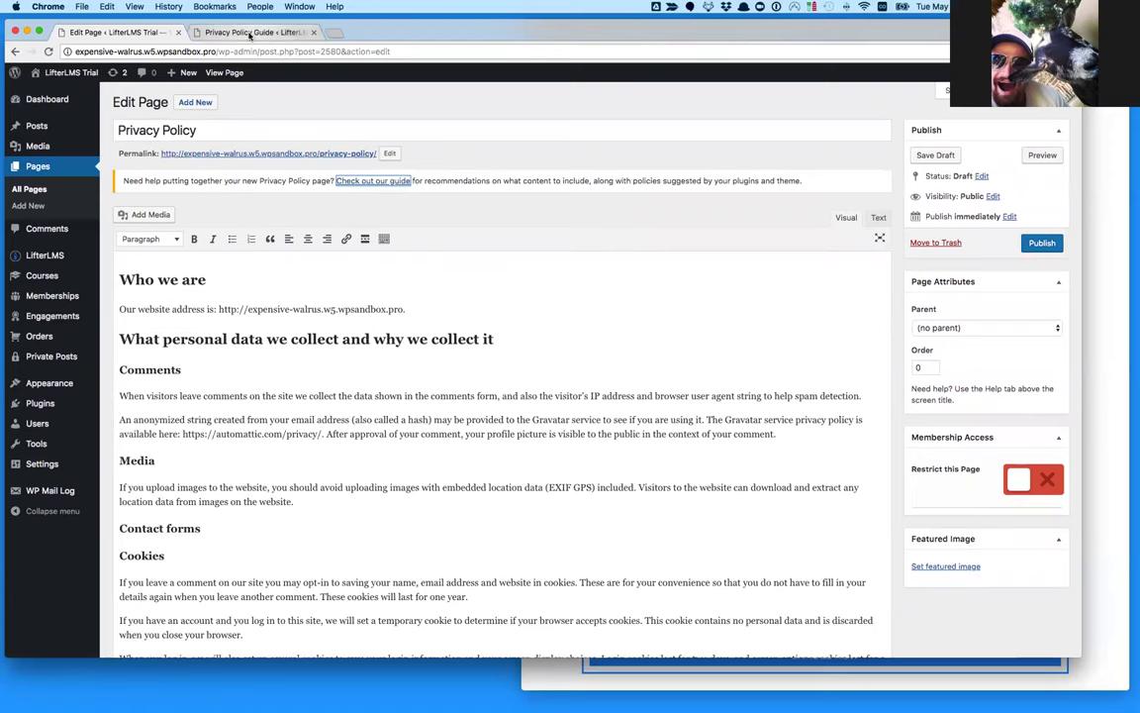
pyautogui.click(251, 32)
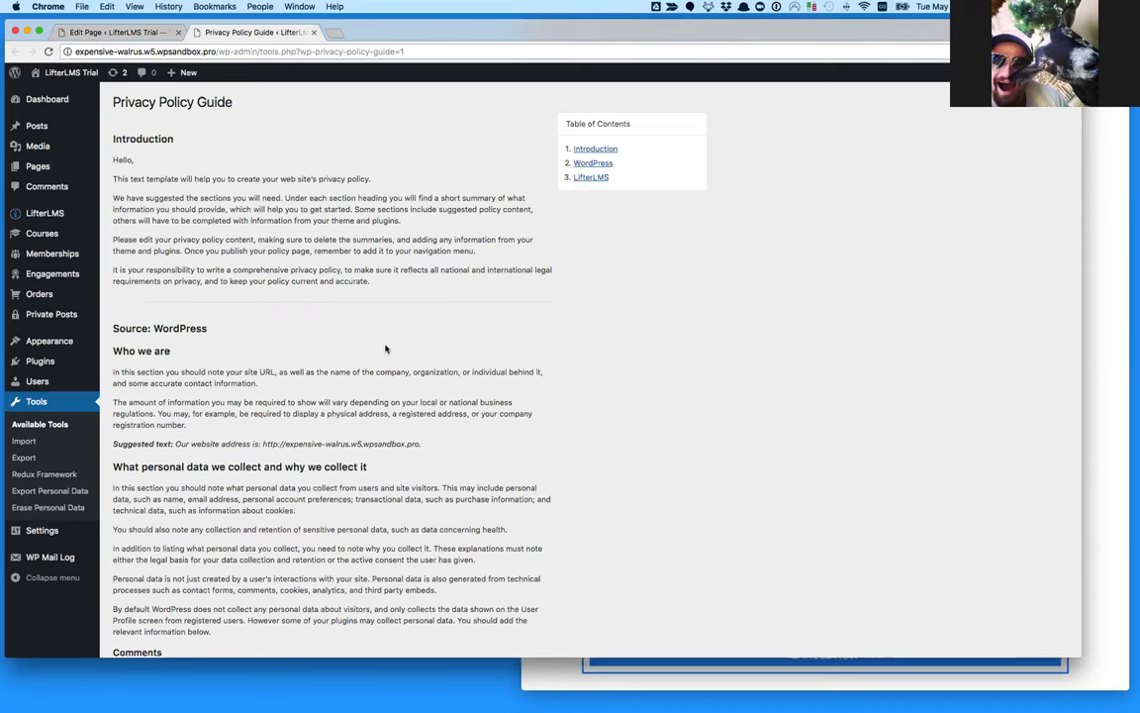
pyautogui.scroll(-9, 386, 349)
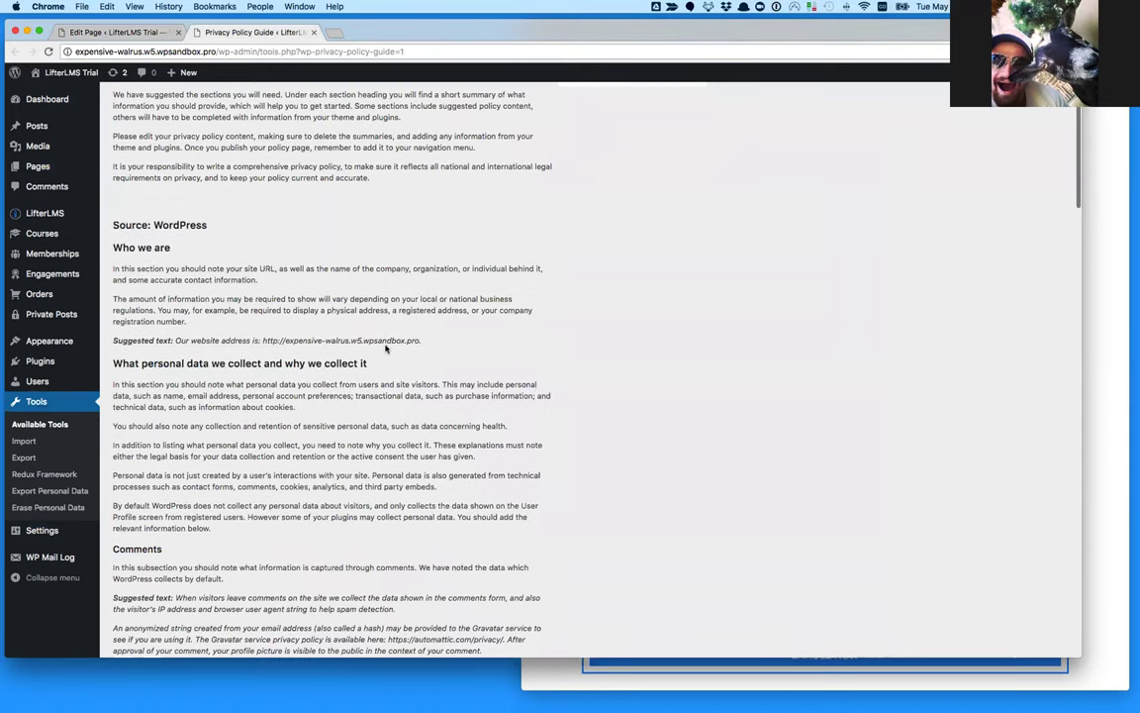
pyautogui.scroll(-3, 386, 349)
pyautogui.scroll(20, 386, 349)
pyautogui.click(591, 182)
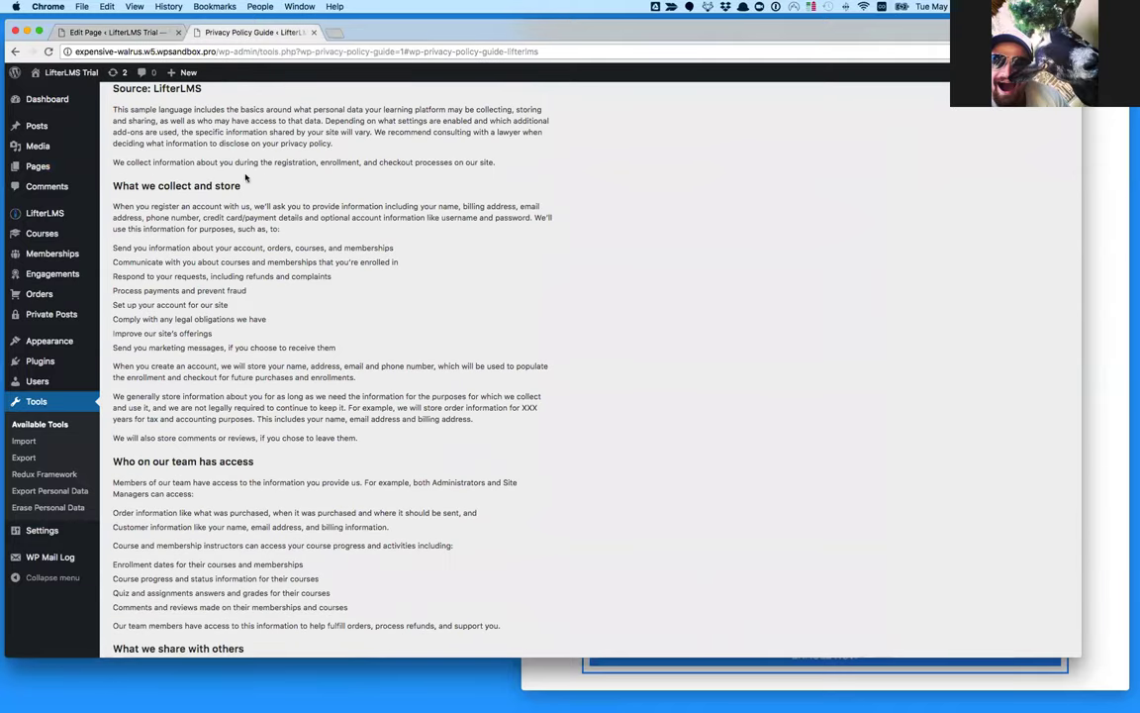
# - Copy the LifterLMS sample policy text from the guide and replace the whole Privacy Policy page content with it
pyautogui.scroll(-3, 222, 356)
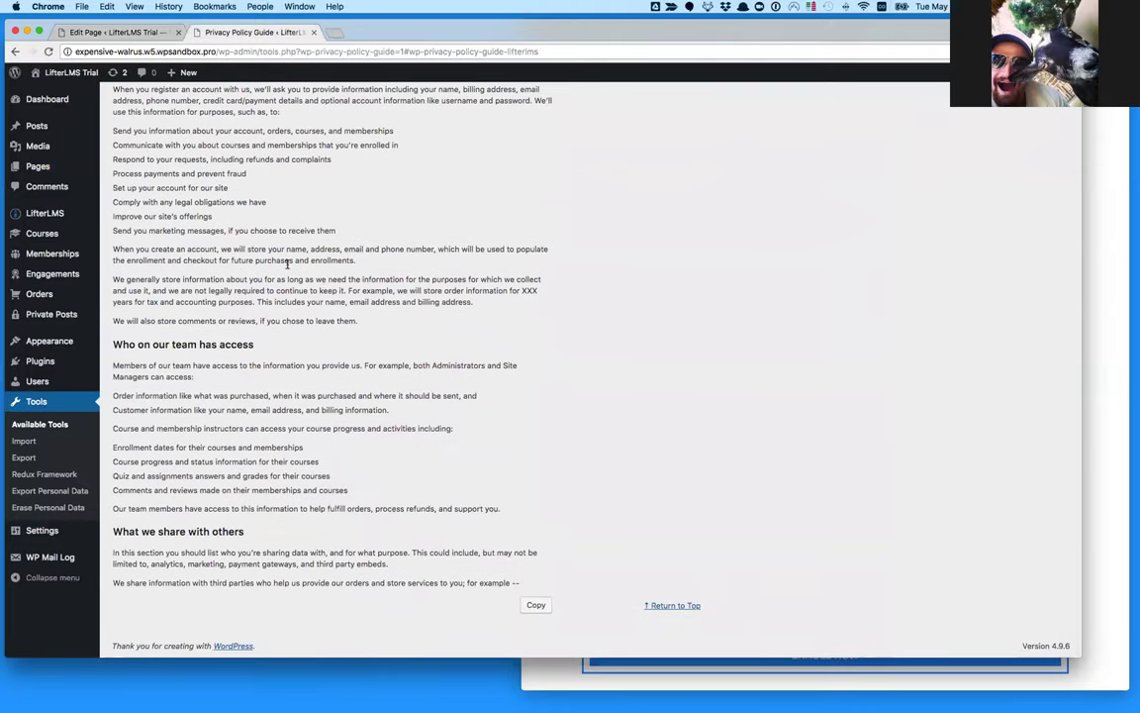
pyautogui.scroll(5, 242, 297)
pyautogui.scroll(-3, 244, 229)
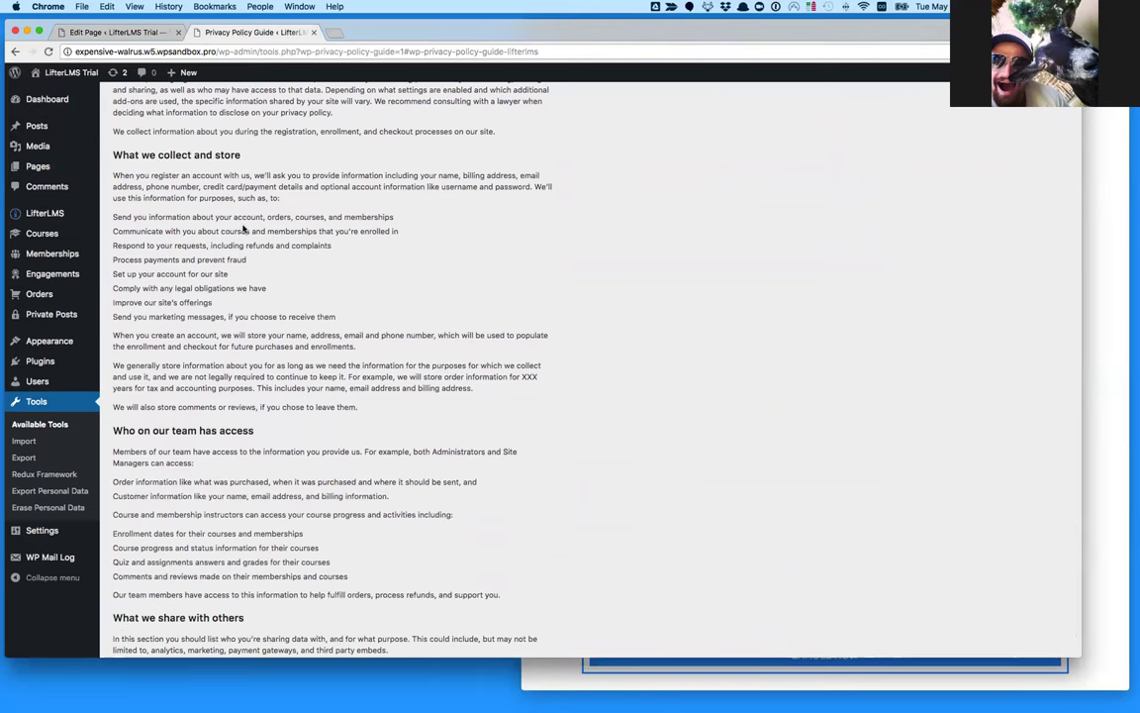
pyautogui.scroll(-3, 243, 228)
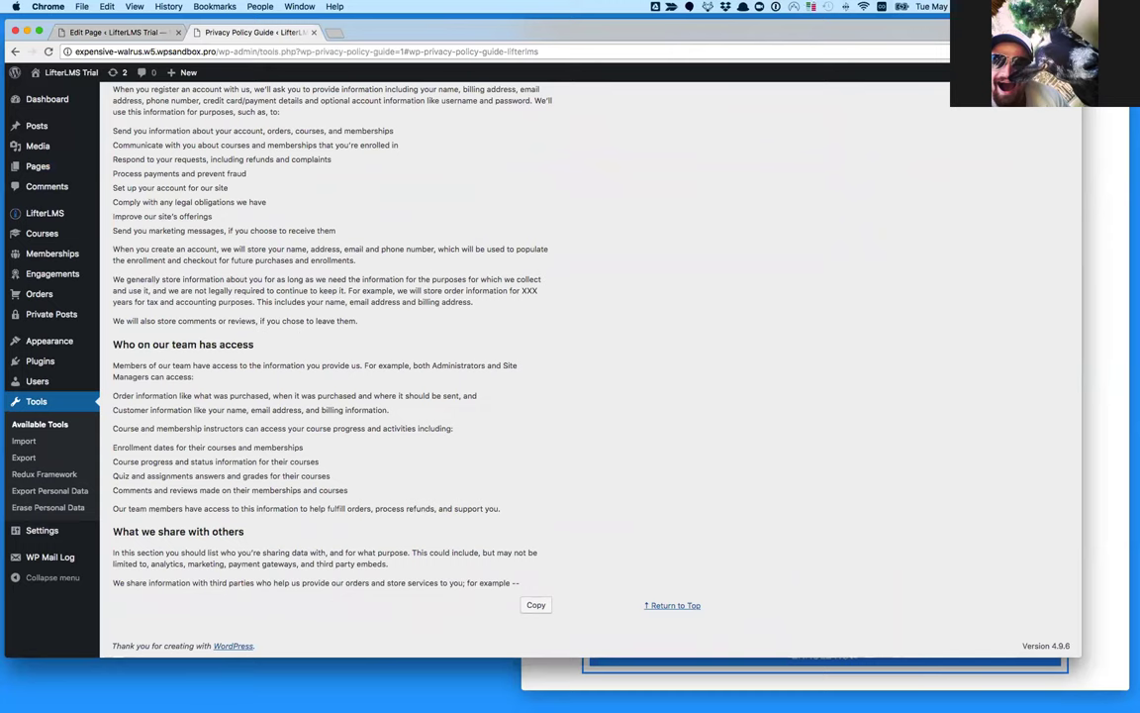
pyautogui.click(119, 31)
pyautogui.press('super+a')
pyautogui.press('super+v')
pyautogui.scroll(-2, 495, 396)
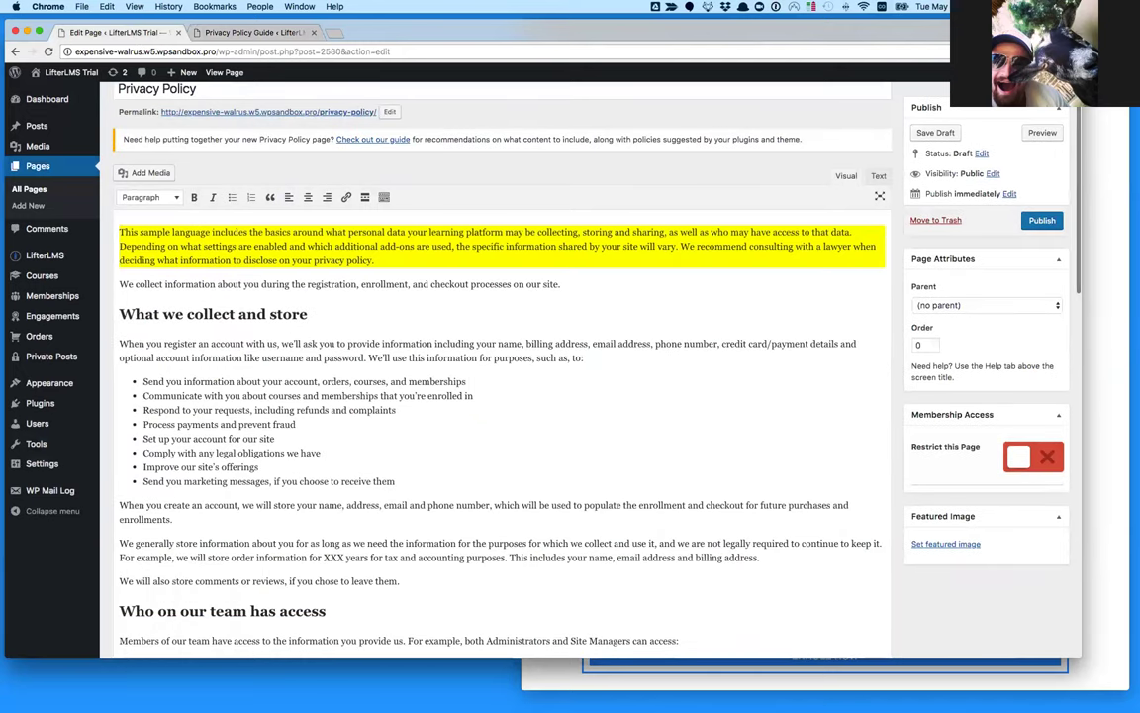
# - Review the pasted LifterLMS text, including its highlighted guidance paragraphs, and publish the Privacy Policy page
pyautogui.click(289, 315)
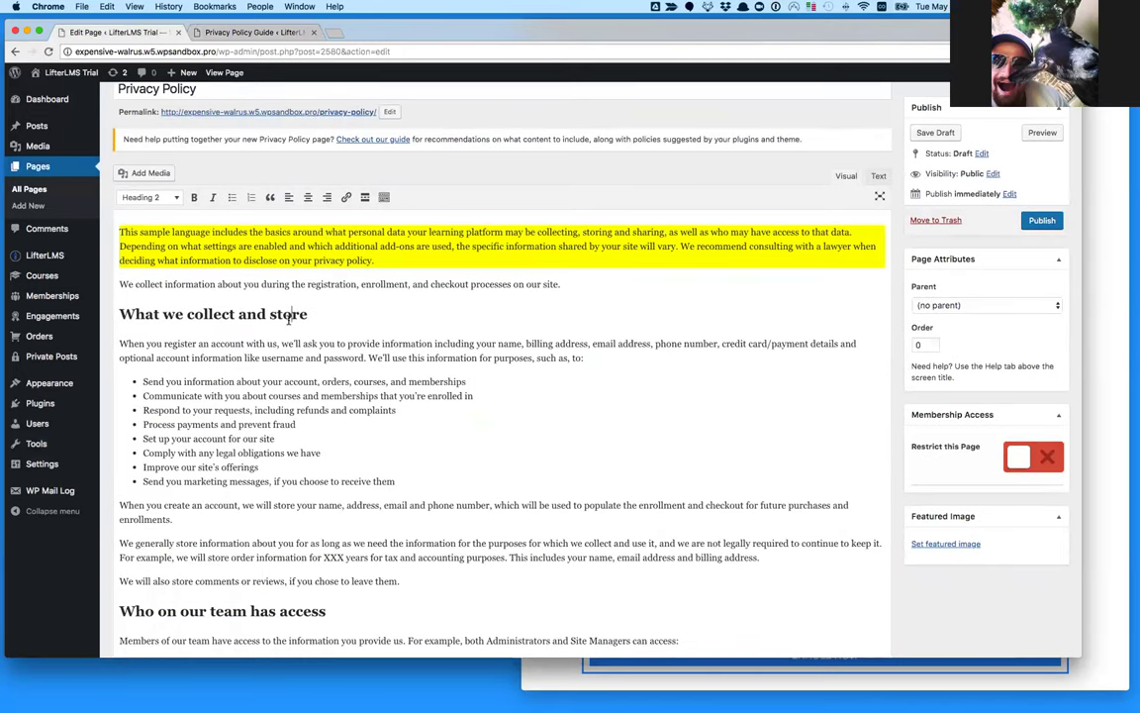
pyautogui.scroll(-3, 289, 316)
pyautogui.scroll(5, 287, 297)
pyautogui.click(260, 277)
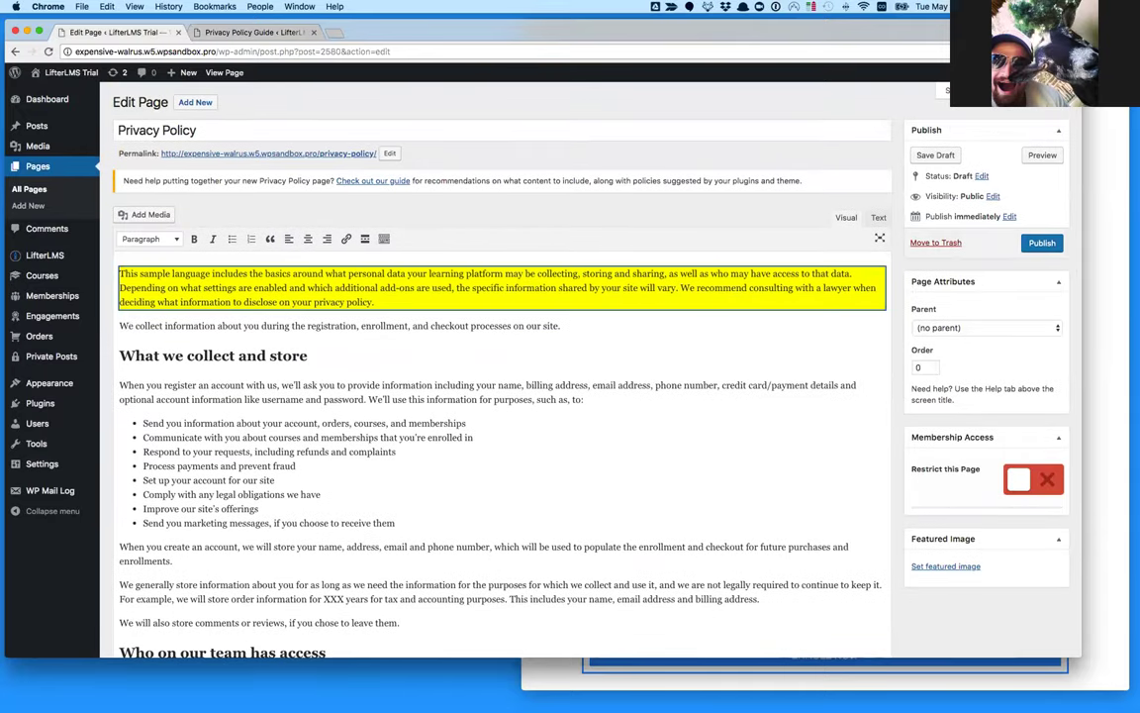
pyautogui.scroll(-6, 495, 396)
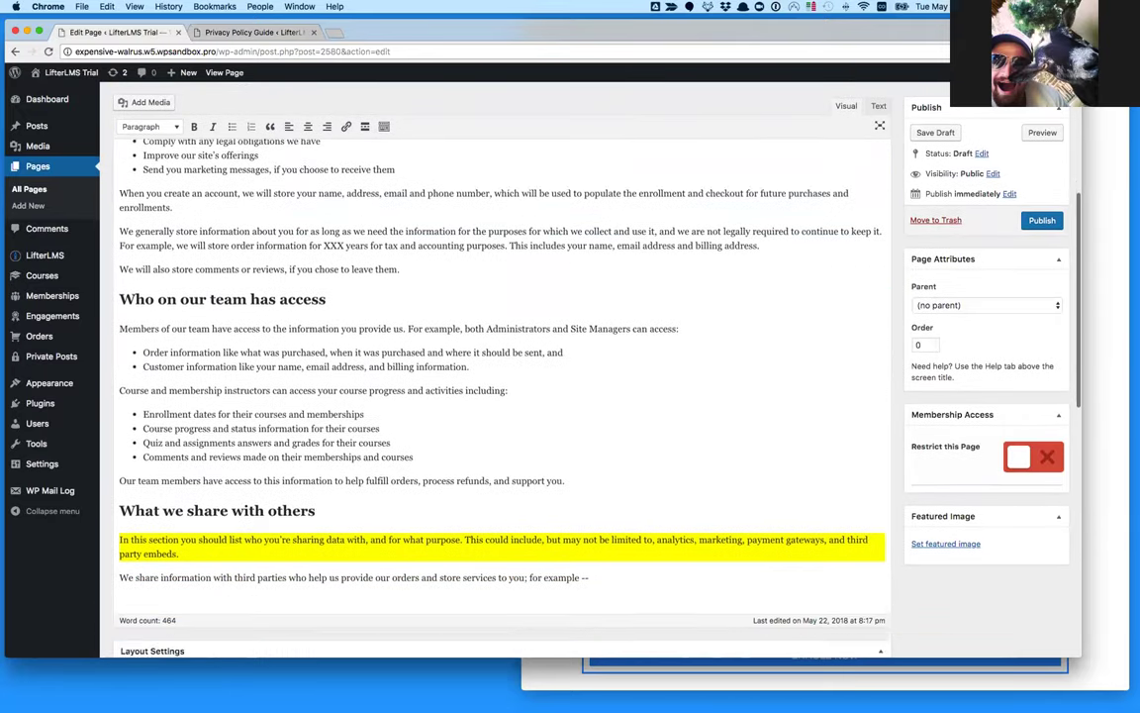
pyautogui.scroll(-2, 354, 339)
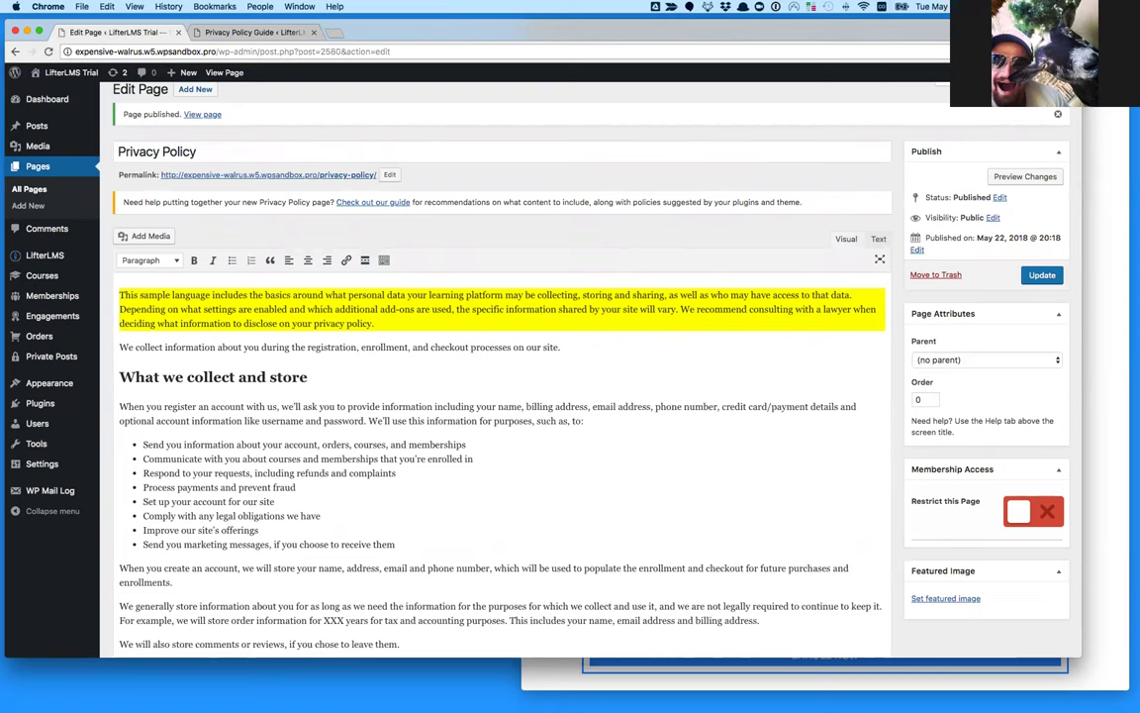
# - Open the LifterLMS settings in a separate browser tab beside the page editor and display the Accounts settings
pyautogui.moveTo(59, 255)
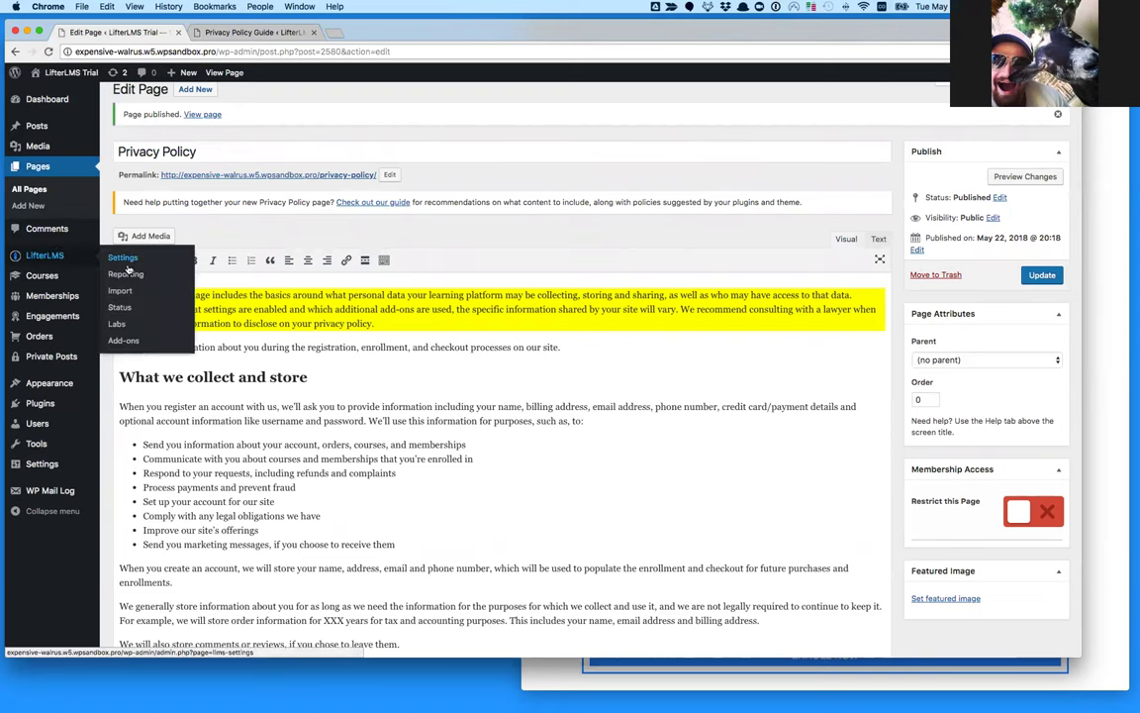
pyautogui.keyDown('super'); pyautogui.click(126, 264); pyautogui.keyUp('super')
pyautogui.click(366, 31)
pyautogui.moveTo(366, 32); pyautogui.dragTo(257, 36)
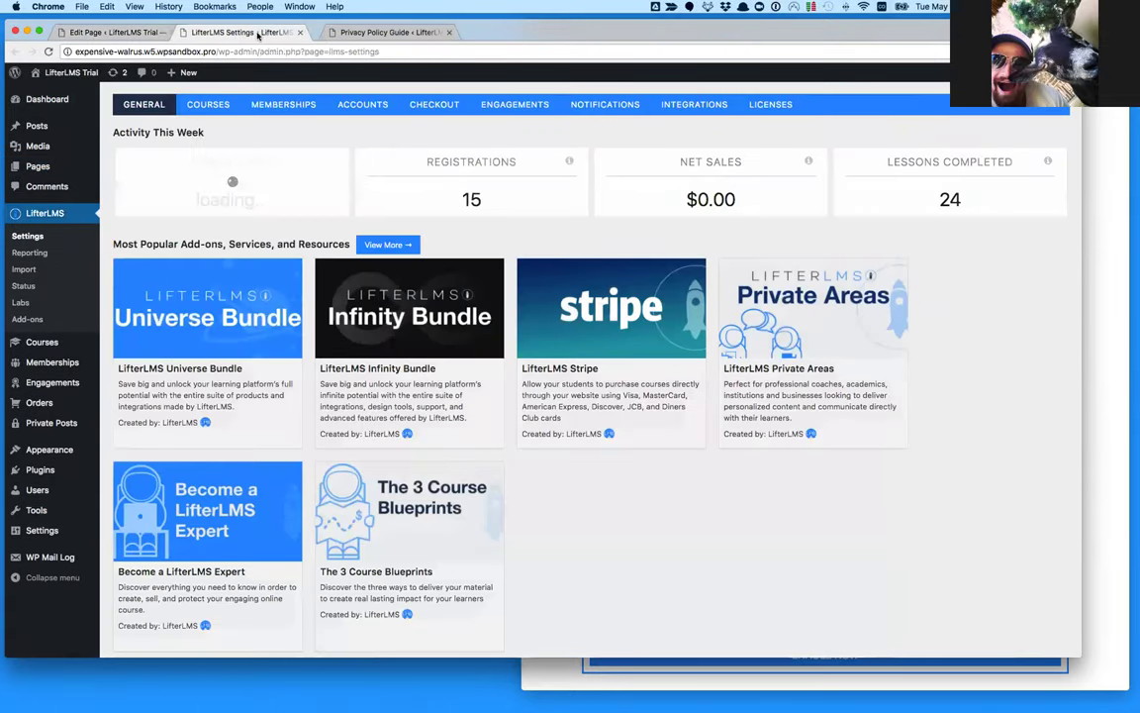
pyautogui.click(363, 104)
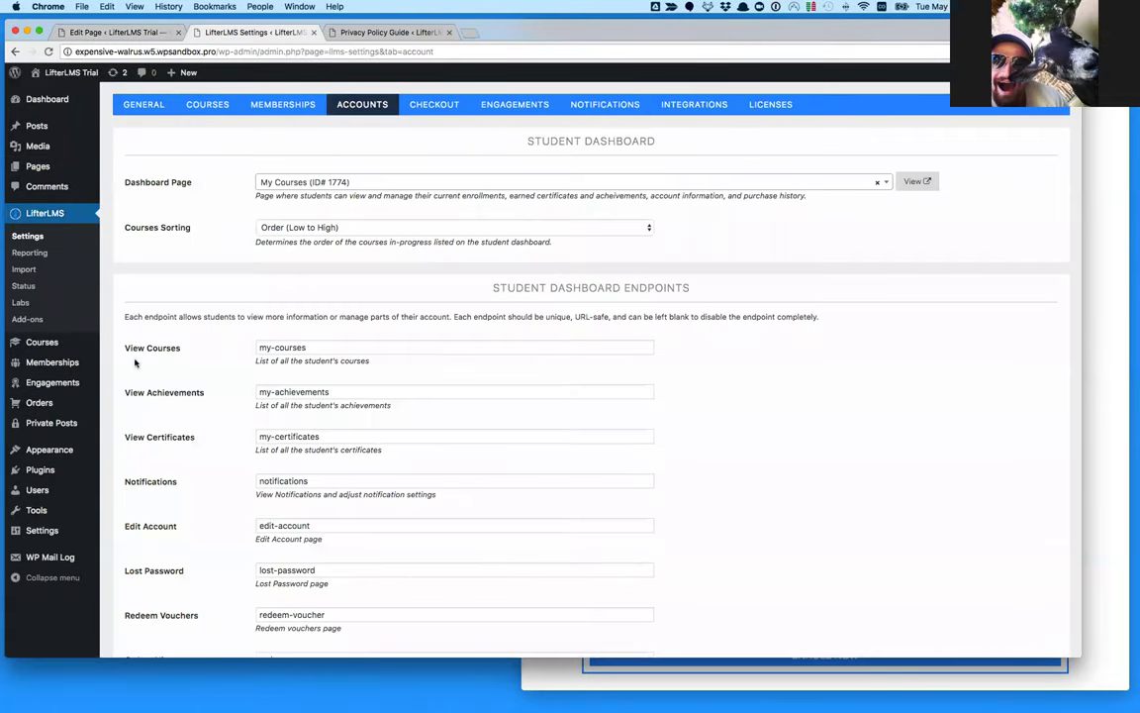
# - Examine the Privacy Policy Page selection and the Privacy Policy Notice text in the user information options
pyautogui.scroll(-10, 135, 362)
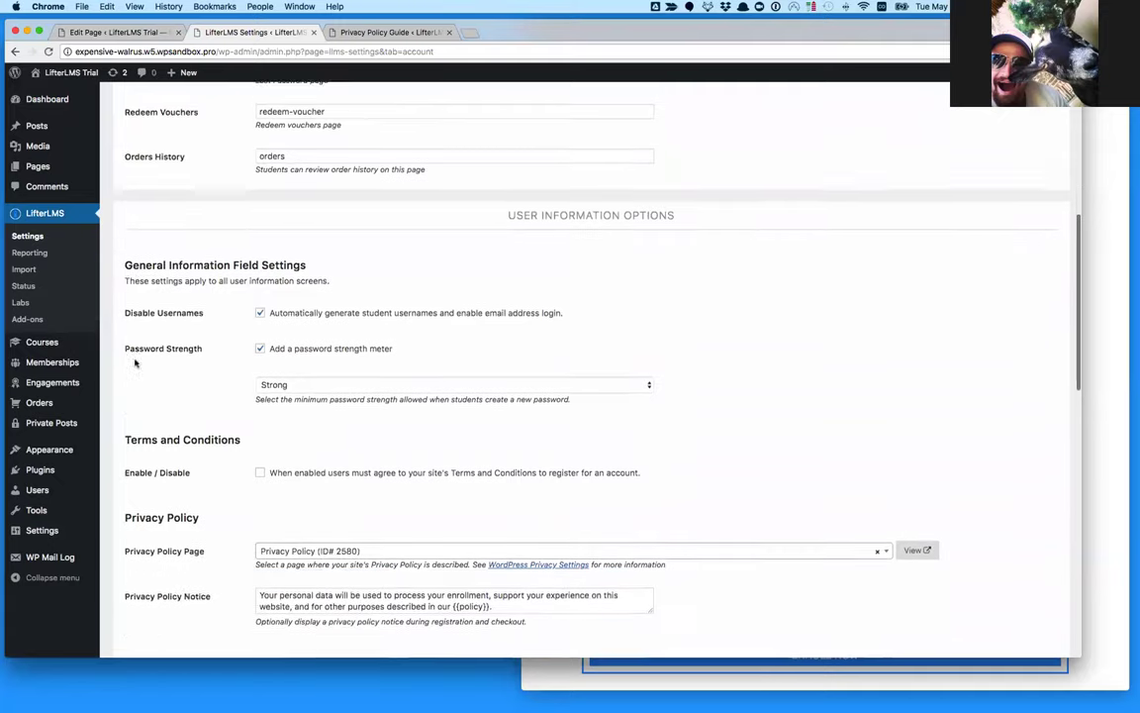
pyautogui.scroll(-2, 217, 409)
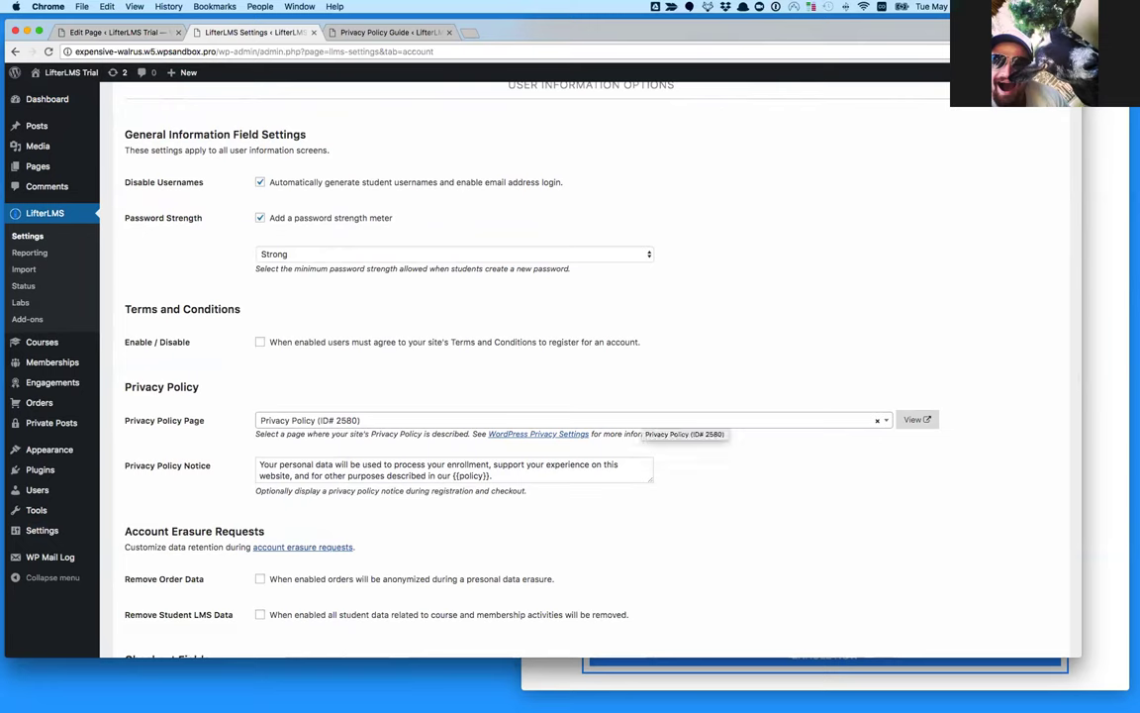
pyautogui.click(258, 465)
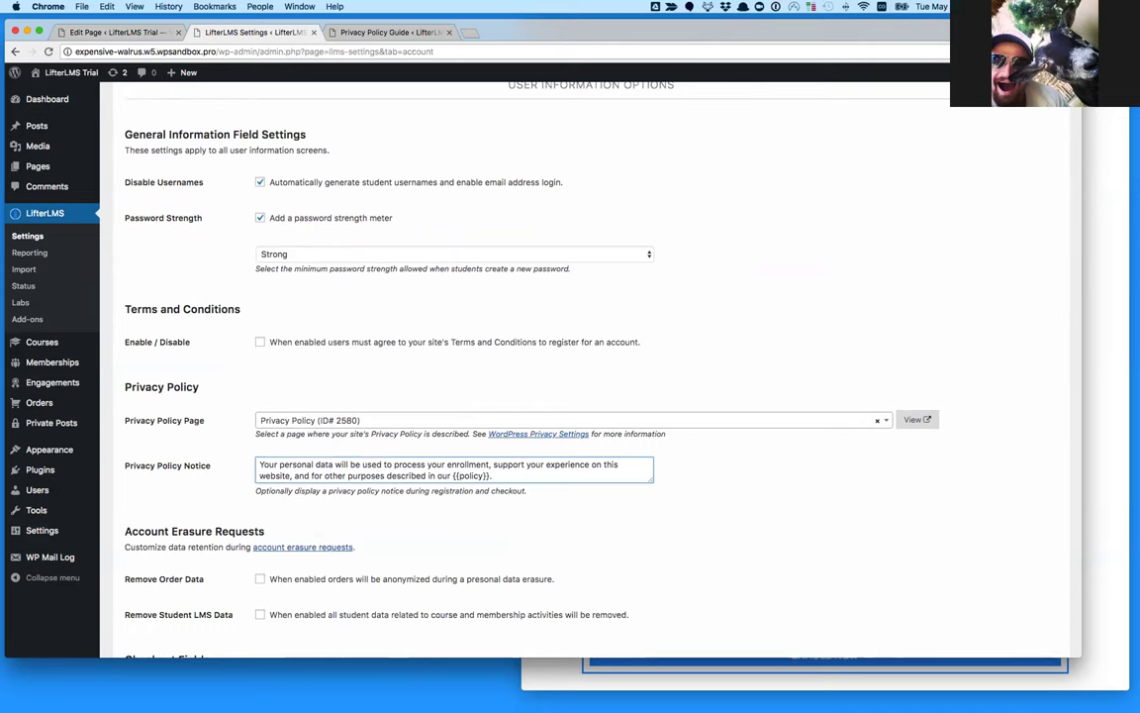
pyautogui.click(492, 475)
# - Look over the account erasure and checkout field options, and bring the other browser window with the Purchase page forward
pyautogui.scroll(-5, 544, 376)
pyautogui.press('super+grave')
pyautogui.scroll(-2, 825, 396)
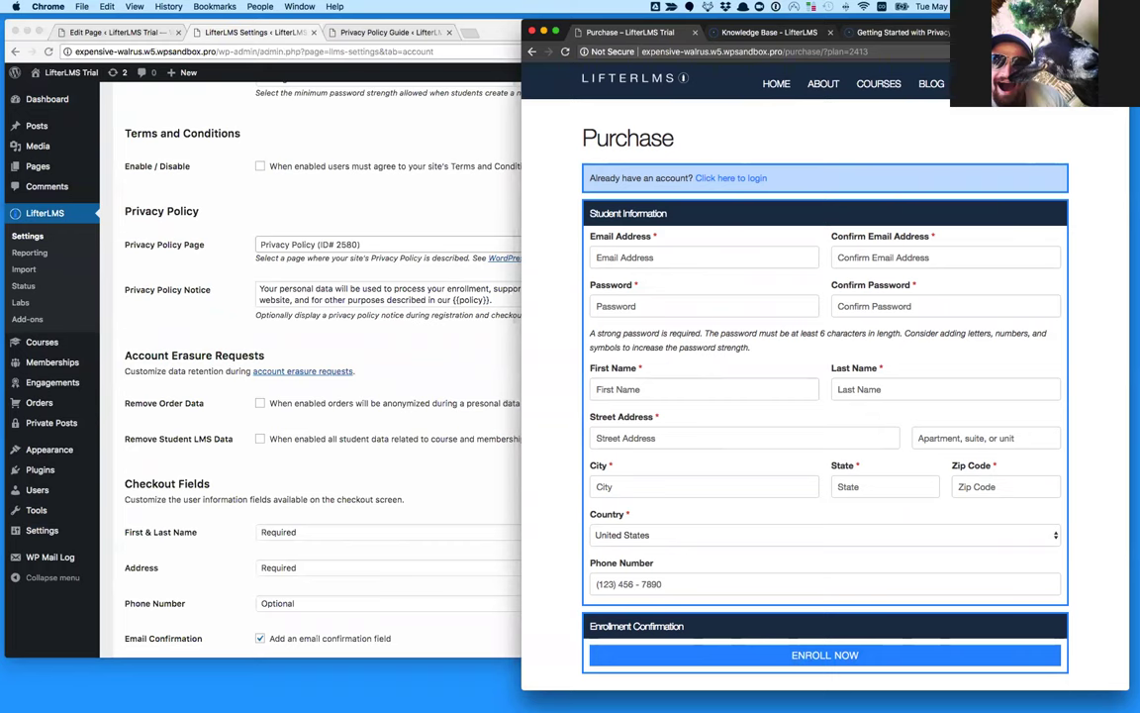
# - Save the LifterLMS Accounts settings and check the Enrollment Confirmation section of the reloaded Purchase page for the privacy notice
pyautogui.scroll(-1, 825, 395)
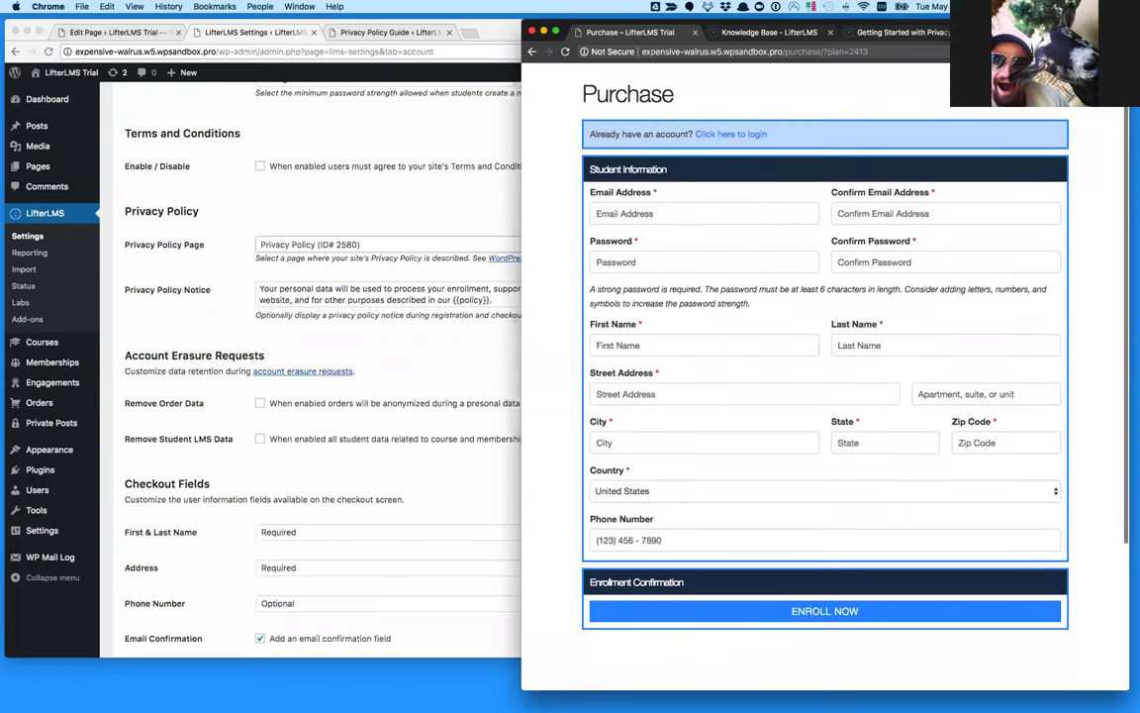
pyautogui.scroll(-3, 824, 396)
pyautogui.scroll(4, 824, 396)
pyautogui.scroll(-1, 825, 396)
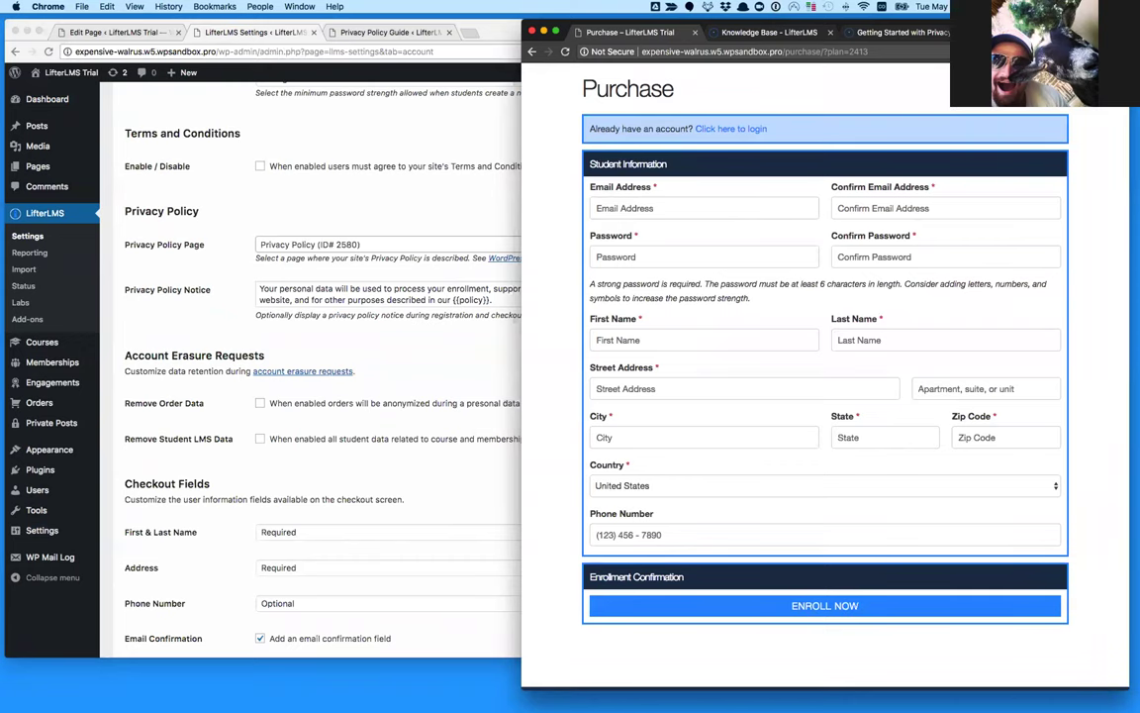
pyautogui.press('super+grave')
pyautogui.scroll(-10, 535, 327)
pyautogui.click(159, 607)
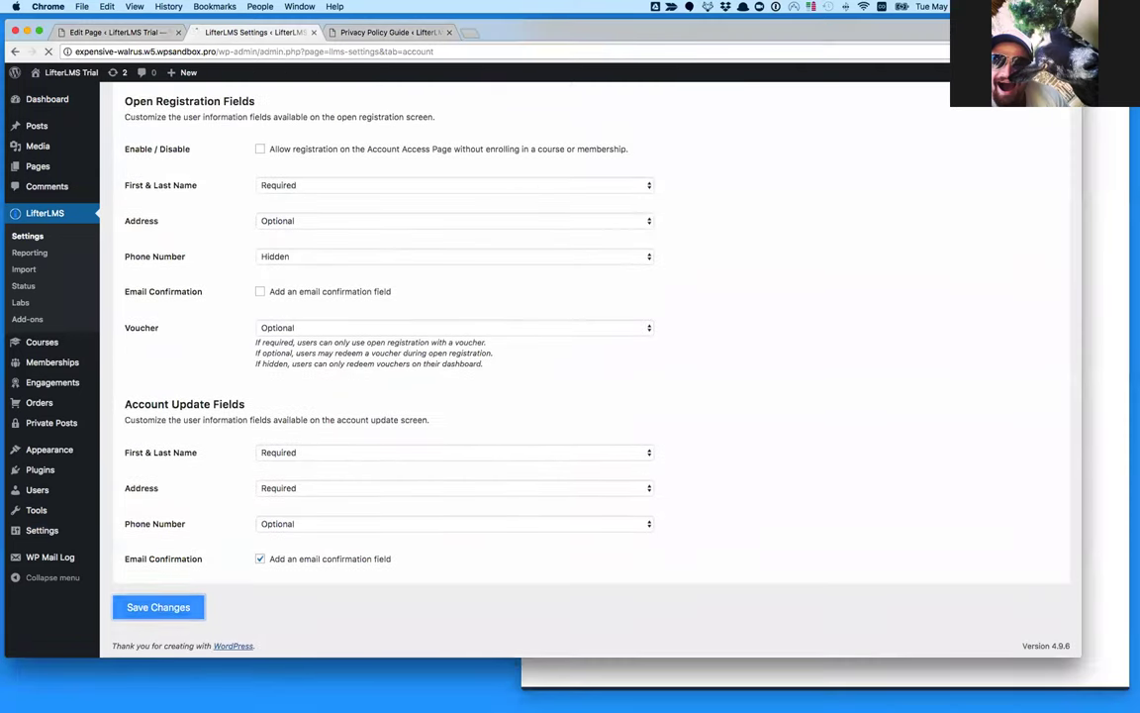
pyautogui.press('super+grave')
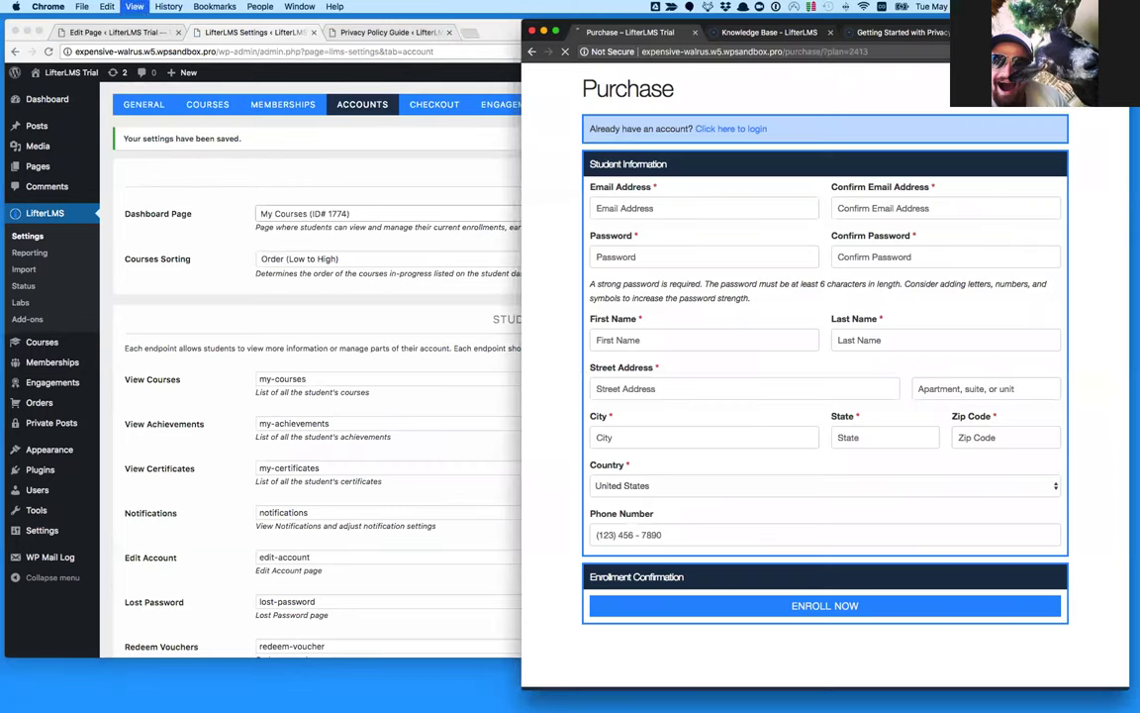
pyautogui.scroll(-2, 824, 396)
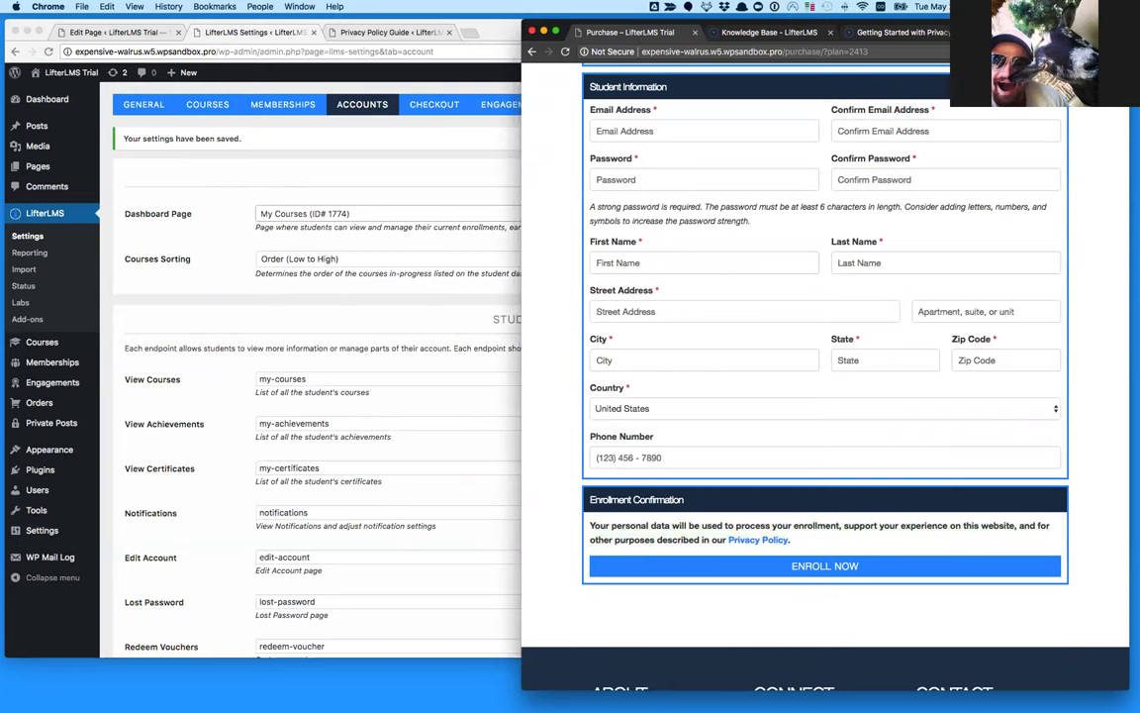
# - Compare the Privacy Policy Notice text in the Accounts settings with the notice in the Purchase page's Enrollment Confirmation section
pyautogui.click(322, 361)
pyautogui.scroll(-10, 322, 361)
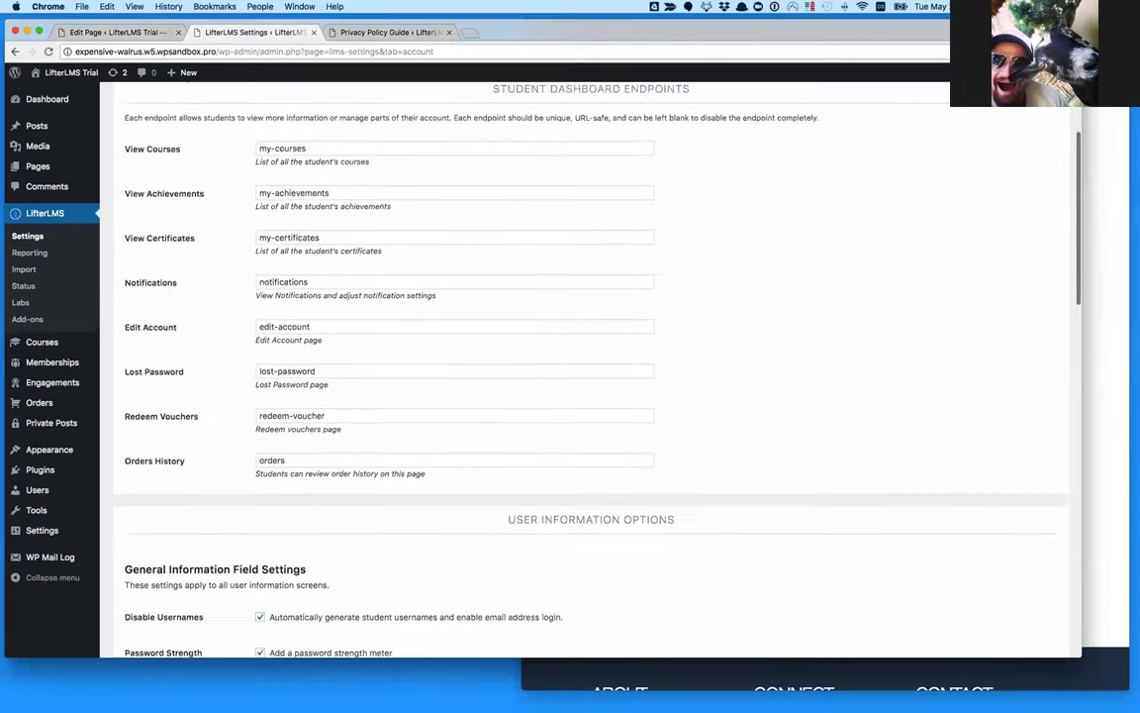
pyautogui.scroll(-5, 492, 347)
pyautogui.click(492, 275)
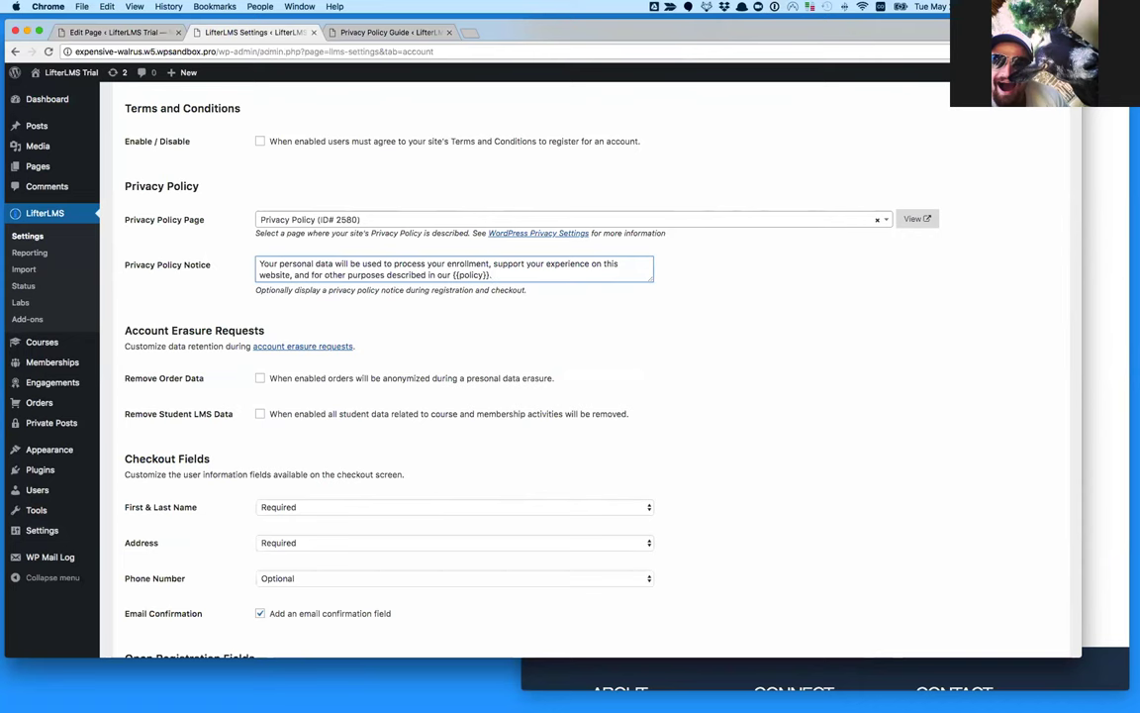
pyautogui.press('super+grave')
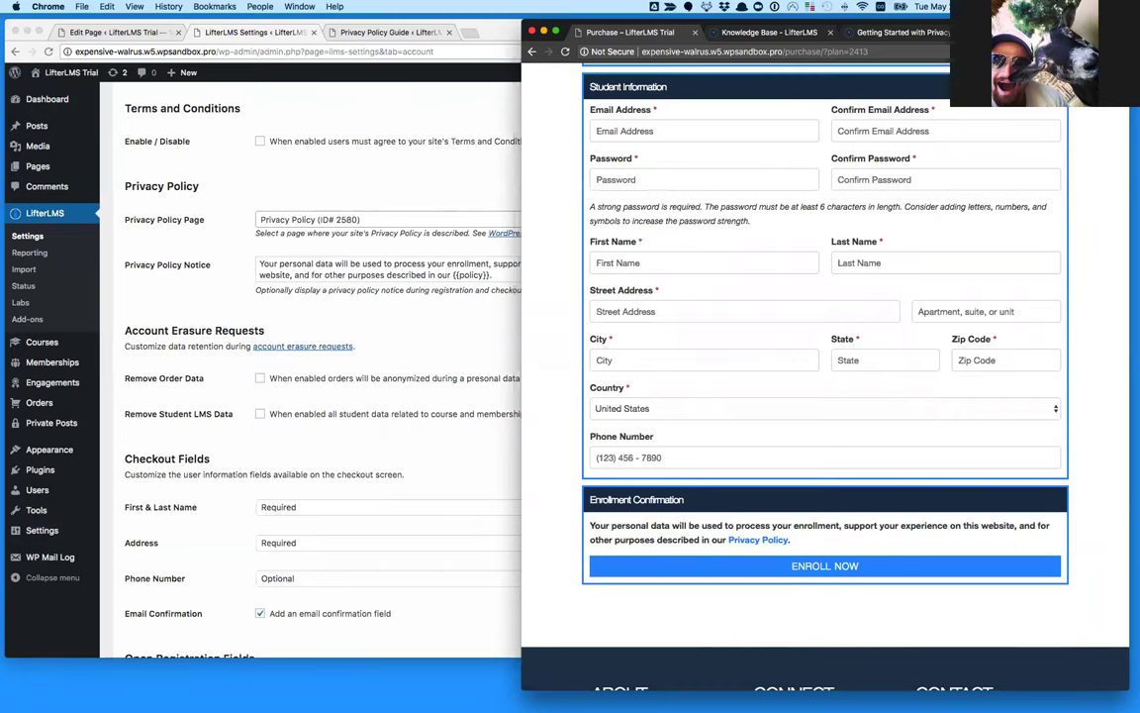
# - Enable the Terms and Conditions agreement in the Accounts settings and assign Terms and Conditions (ID# 2298) as its page
pyautogui.click(380, 275)
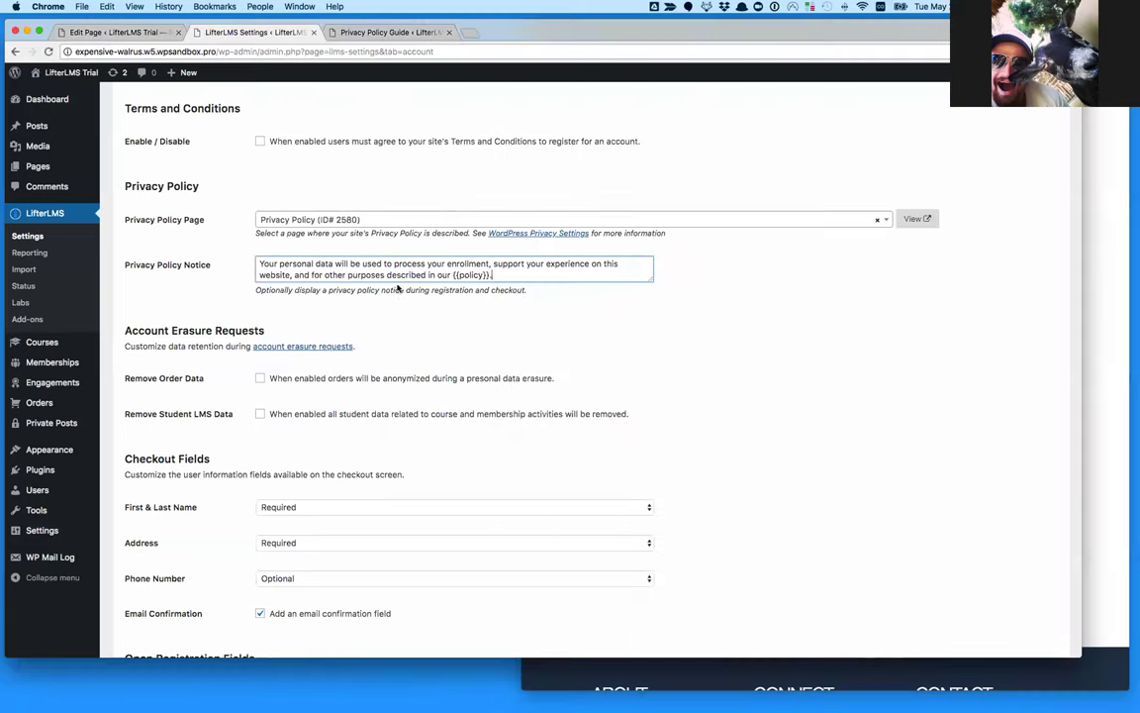
pyautogui.click(260, 141)
pyautogui.click(294, 180)
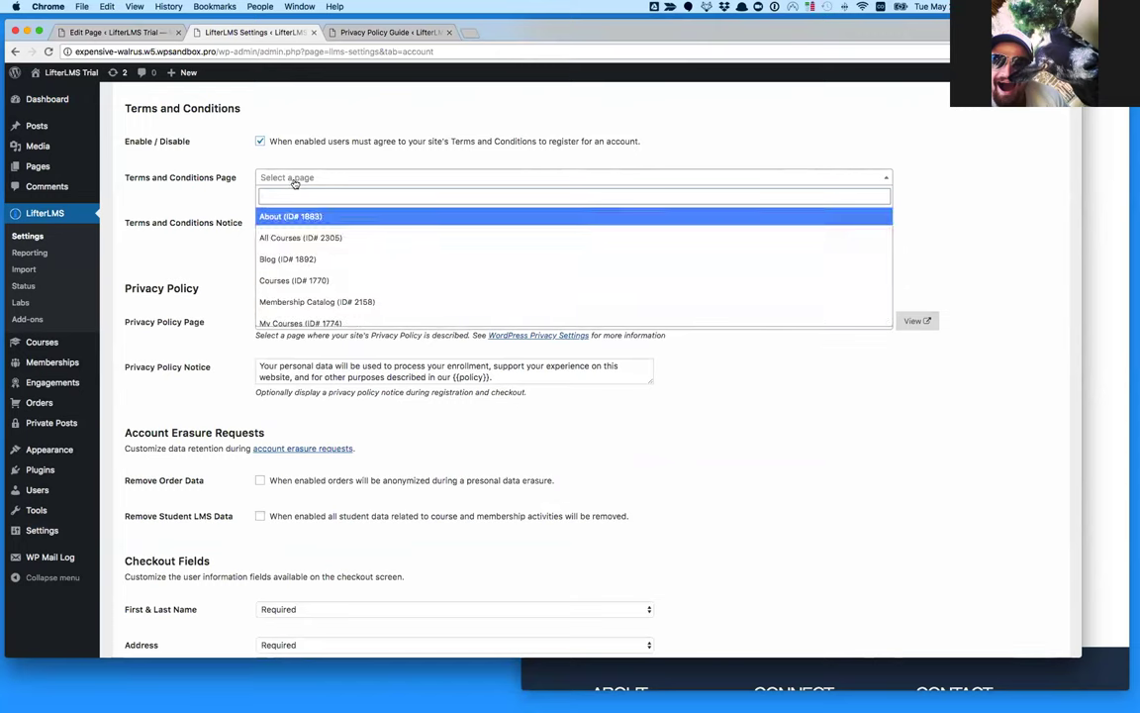
pyautogui.scroll(-3, 327, 282)
pyautogui.scroll(-2, 337, 287)
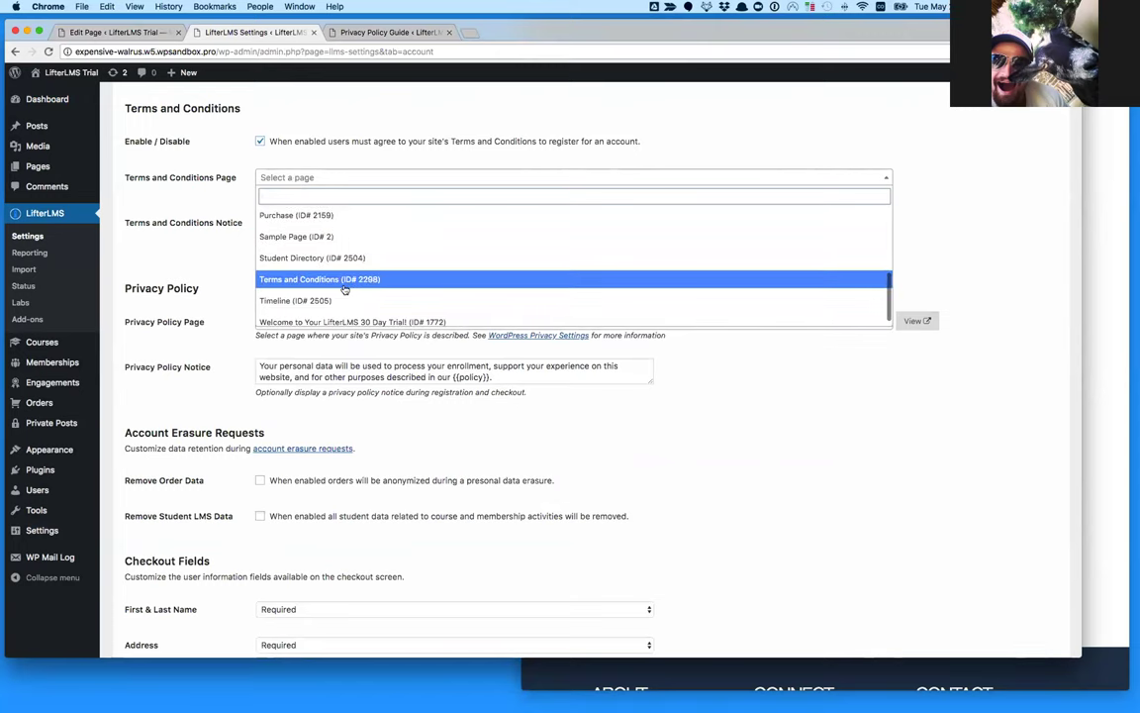
pyautogui.click(345, 283)
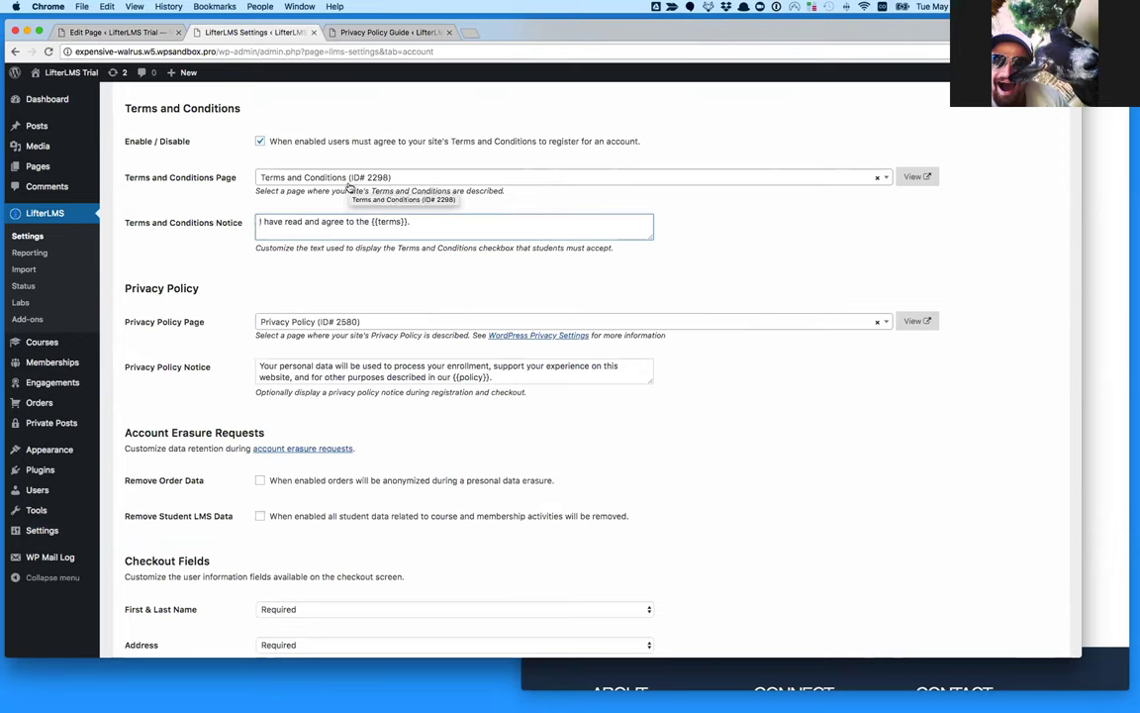
# - Save the Accounts settings and try the terms agreement checkbox on the reloaded Purchase page, leaving it cleared
pyautogui.scroll(-10, 300, 190)
pyautogui.click(158, 601)
pyautogui.press('super+grave')
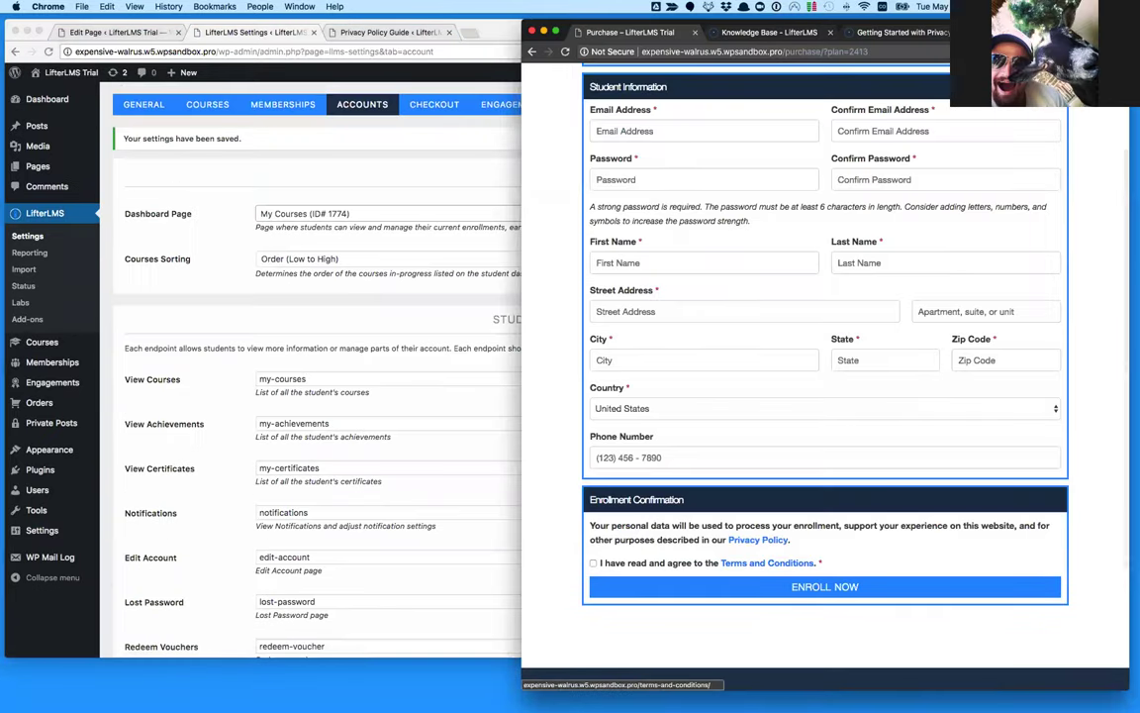
pyautogui.scroll(-2, 826, 396)
pyautogui.click(593, 459)
pyautogui.click(593, 458)
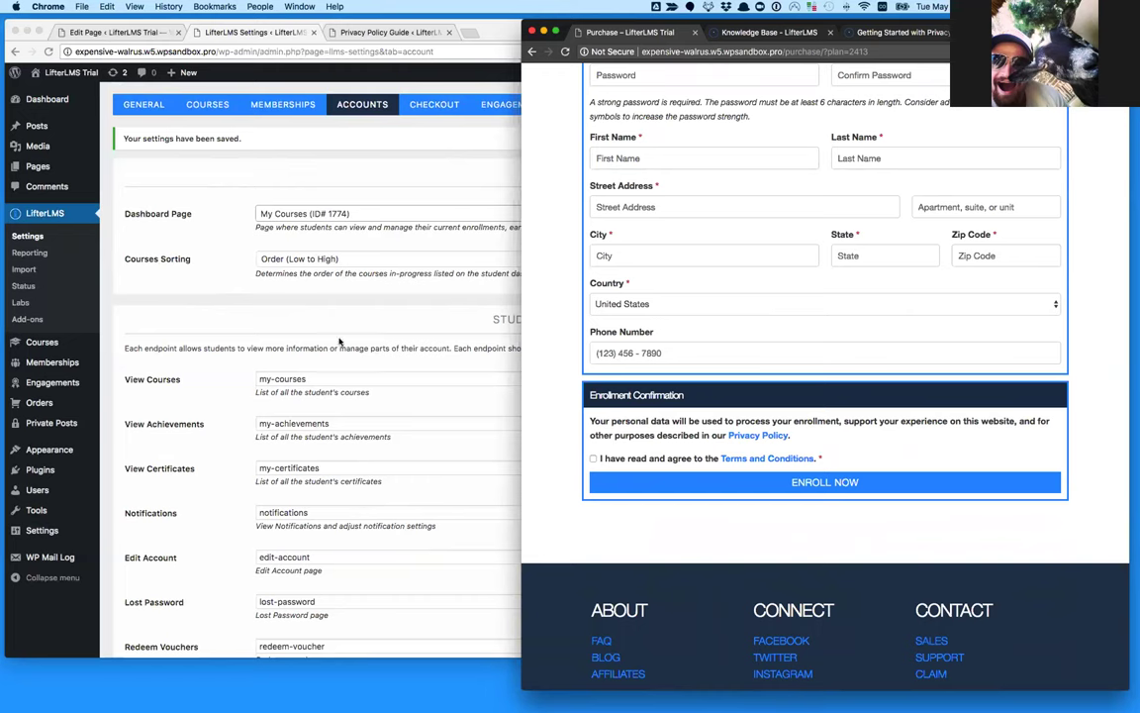
# - Examine the Terms and Conditions Notice text in the Accounts settings and compare it with the agreement line on the Purchase page
pyautogui.click(206, 287)
pyautogui.scroll(-5, 224, 343)
pyautogui.scroll(-3, 238, 346)
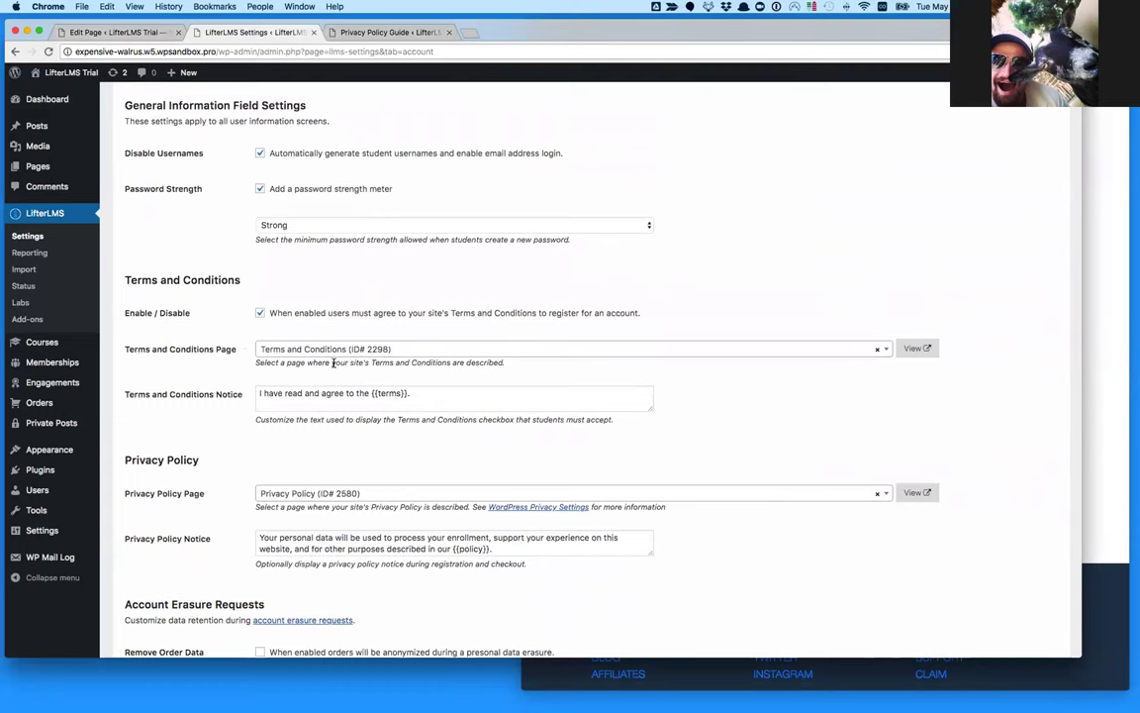
pyautogui.moveTo(412, 393); pyautogui.dragTo(170, 396)
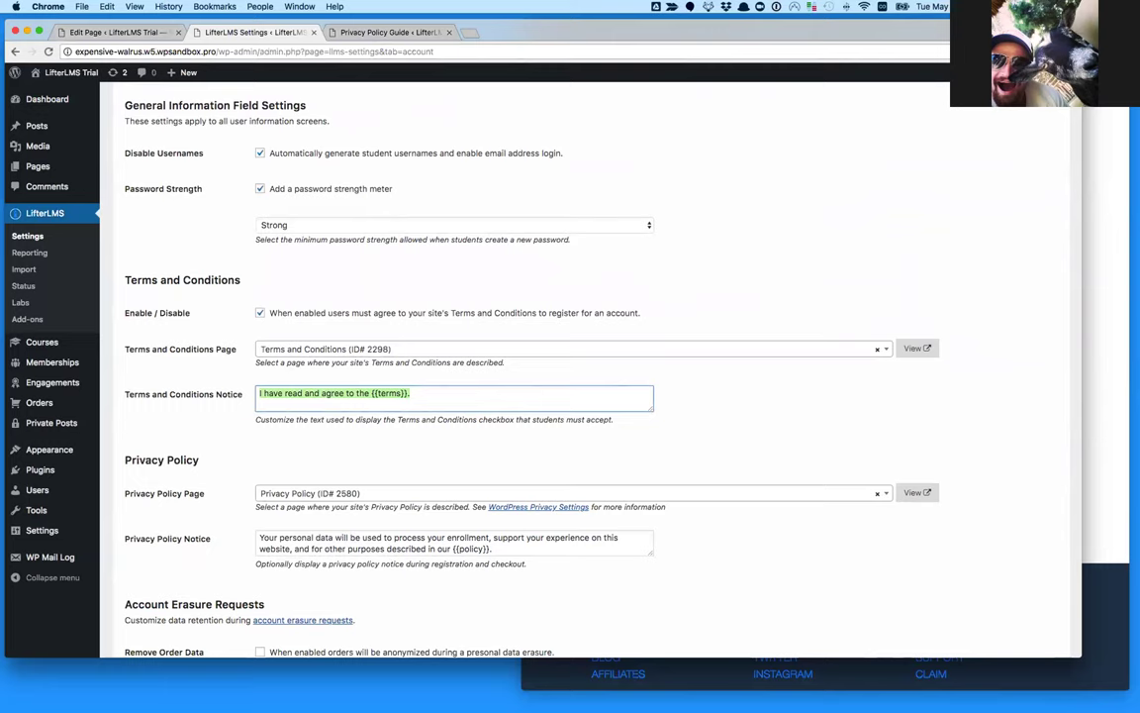
pyautogui.click(396, 403)
pyautogui.scroll(-3, 376, 347)
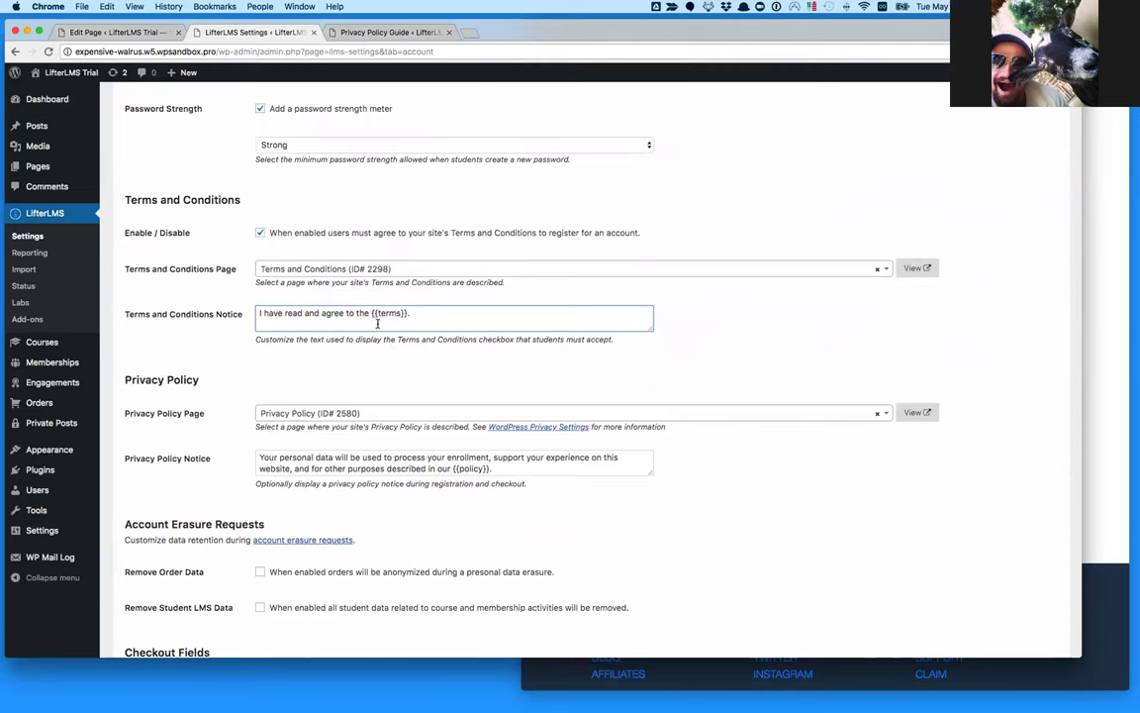
pyautogui.press('super+grave')
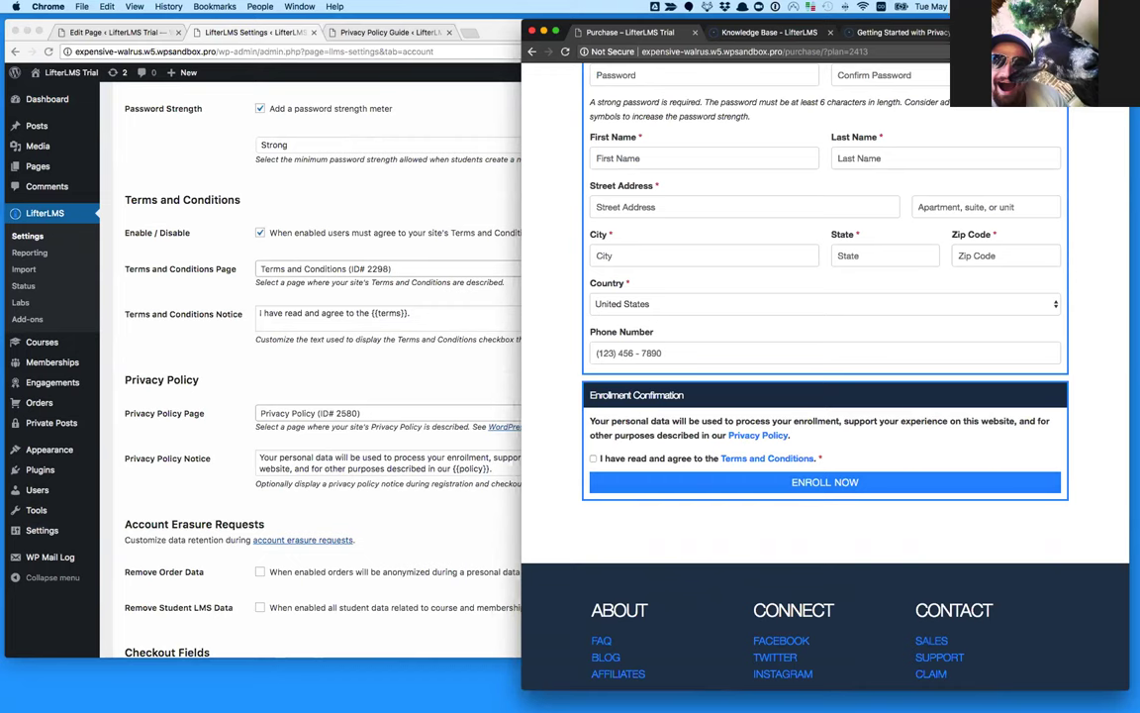
pyautogui.scroll(1, 825, 347)
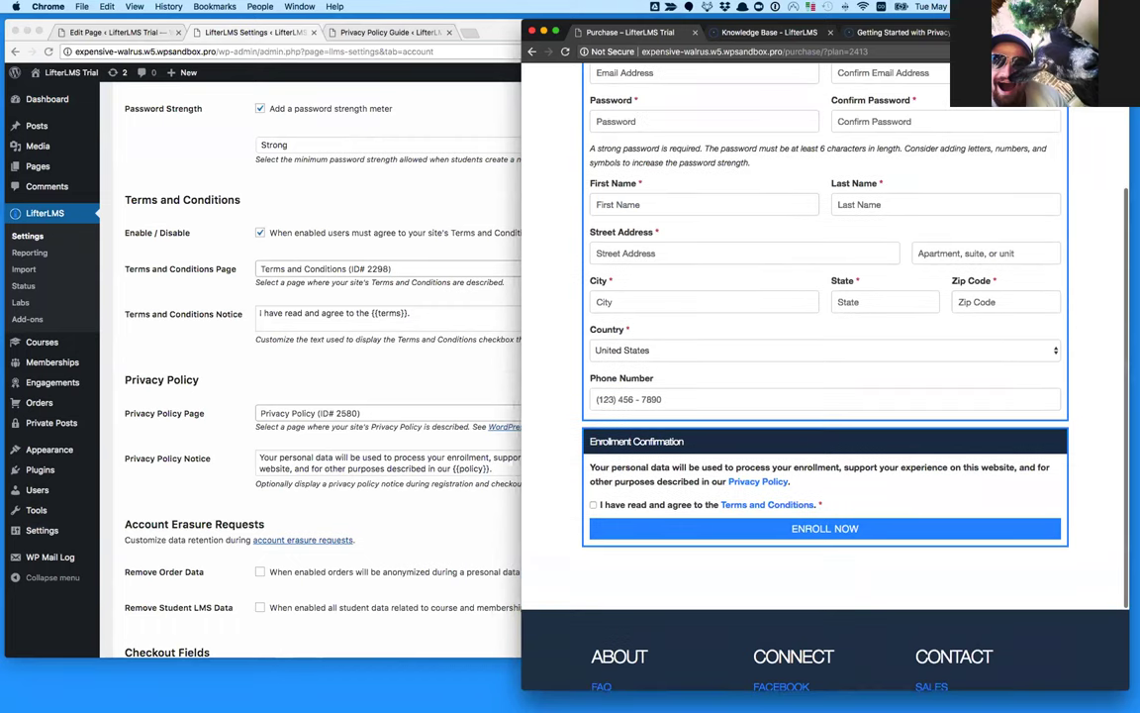
# - Return to the WordPress admin window and open the Export Personal Data tool
pyautogui.click(375, 242)
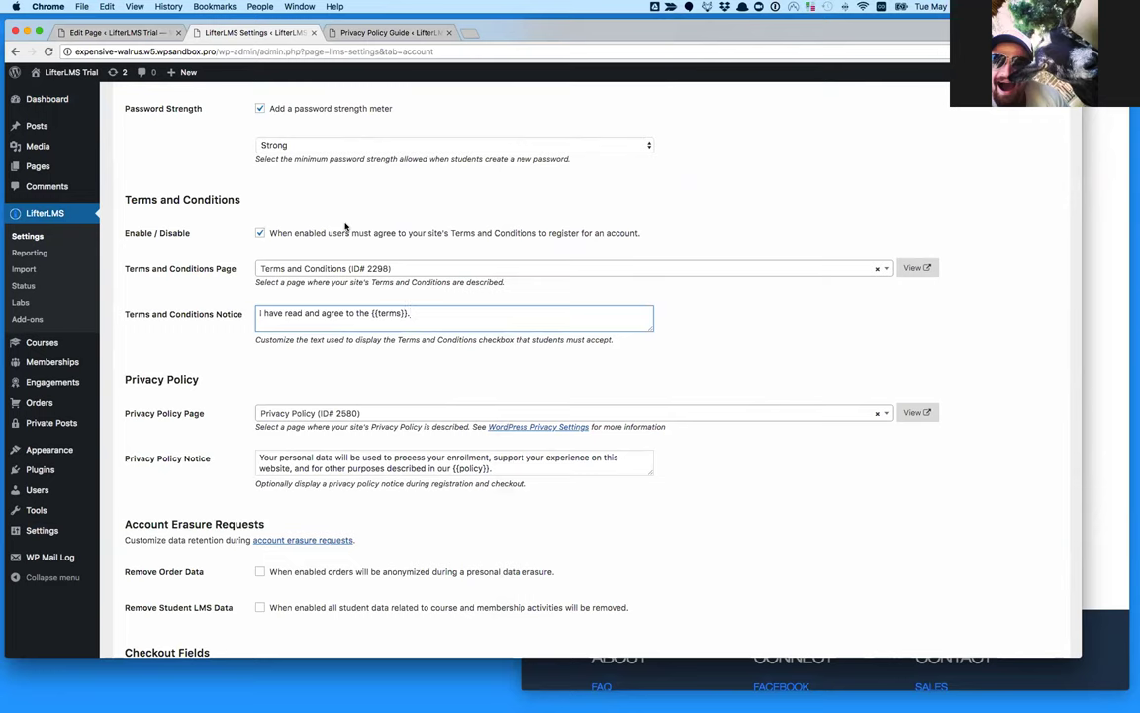
pyautogui.click(235, 249)
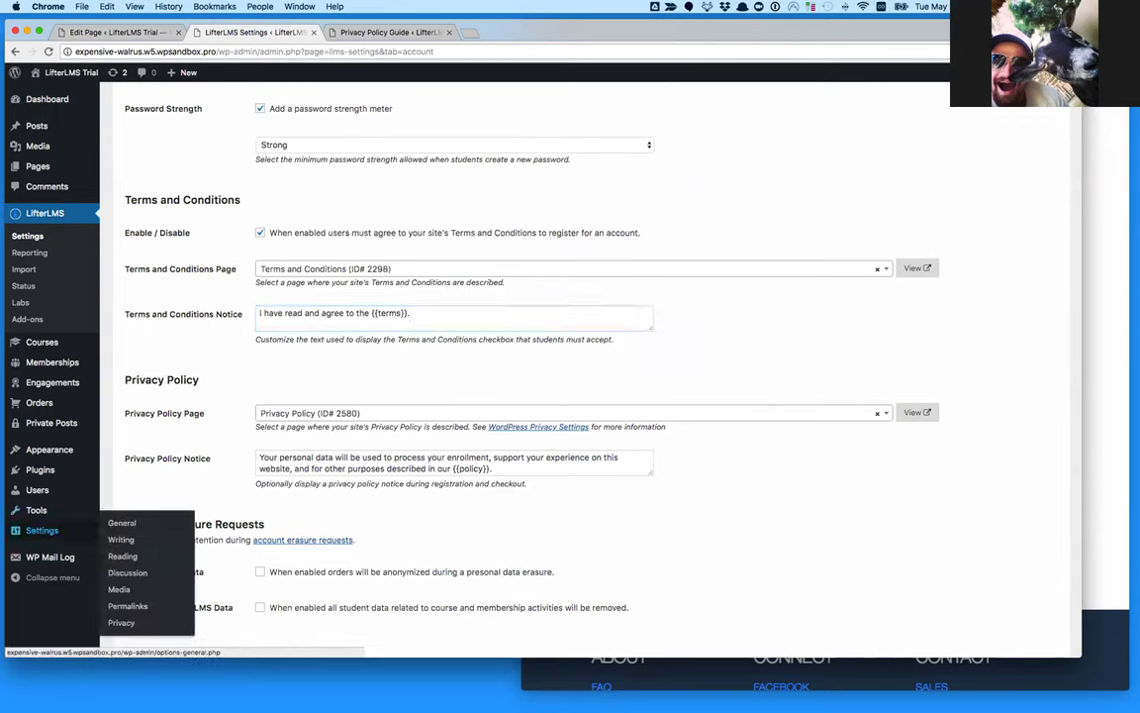
pyautogui.moveTo(37, 509)
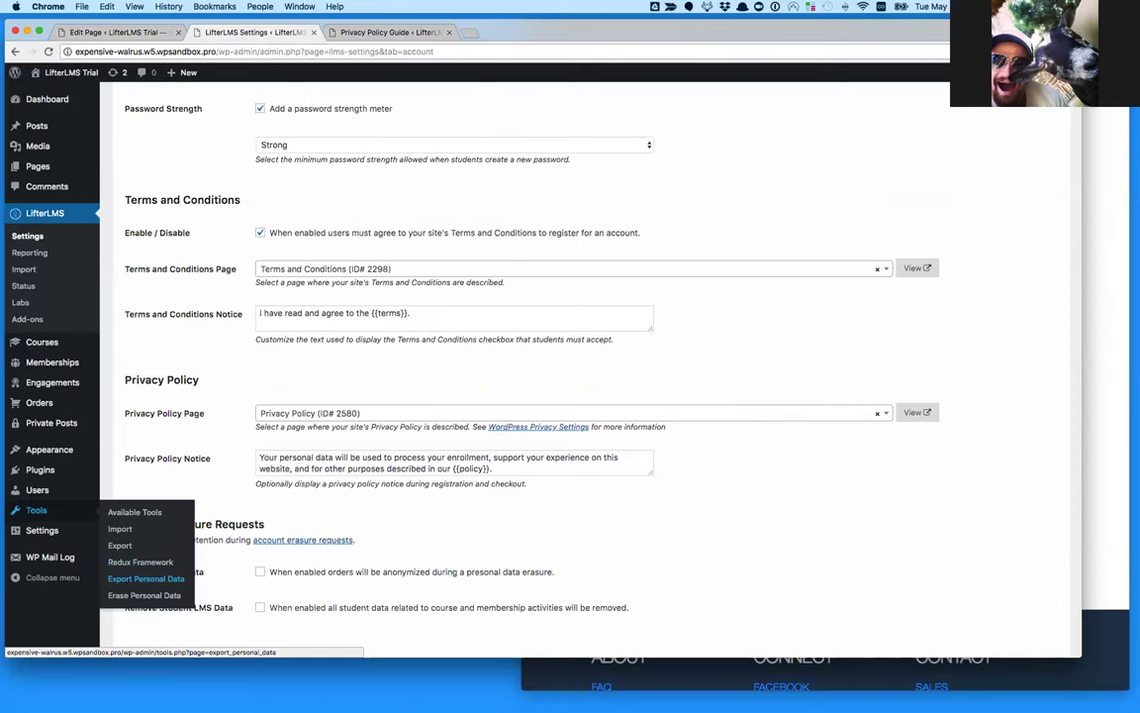
pyautogui.click(146, 578)
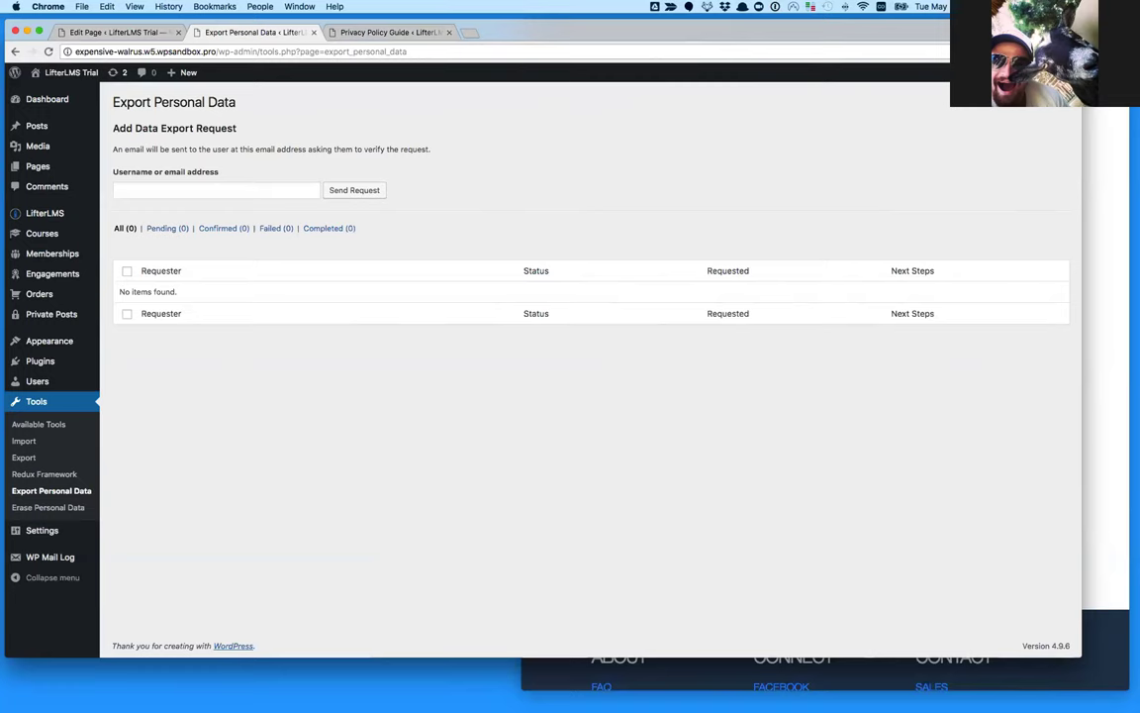
# - Open LifterLMS Reporting in a separate browser tab and copy a student's email address from their student record
pyautogui.moveTo(57, 219)
pyautogui.keyDown('super'); pyautogui.click(136, 238); pyautogui.keyUp('super')
pyautogui.click(346, 32)
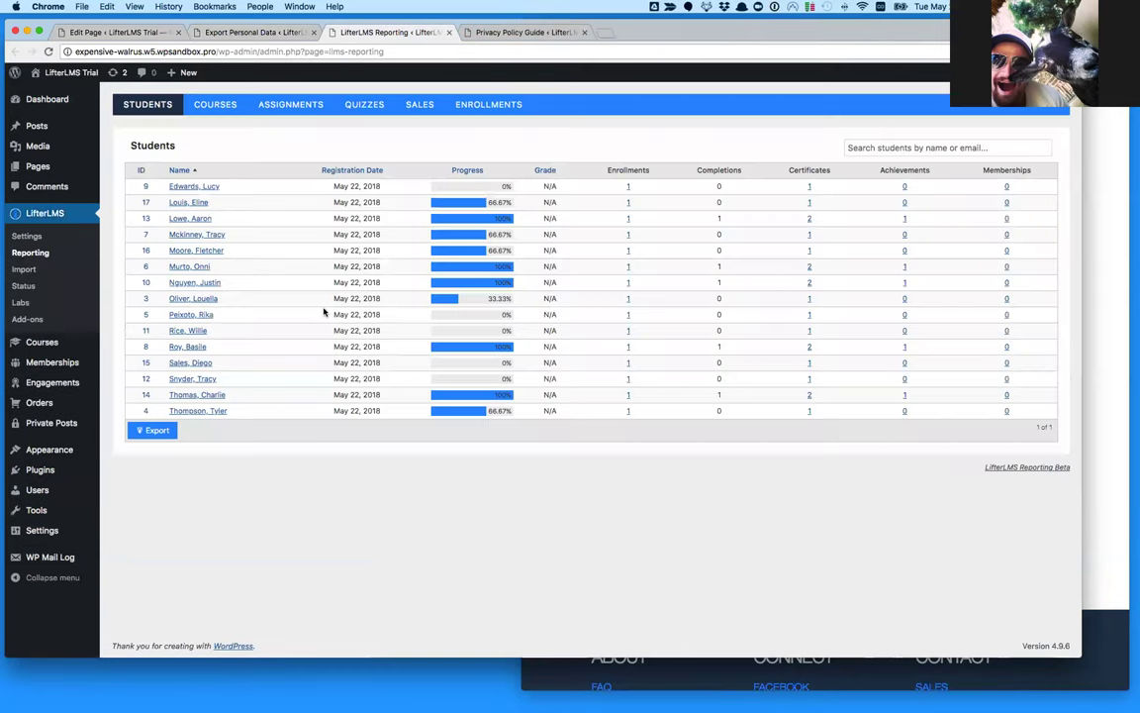
pyautogui.click(212, 283)
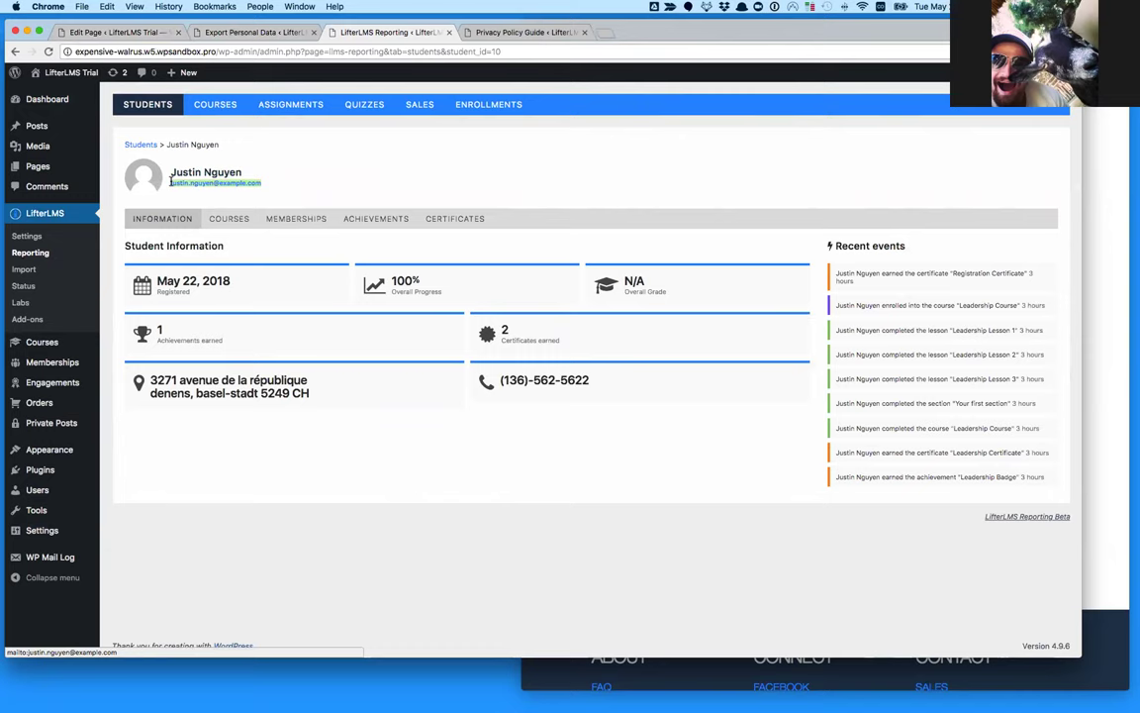
pyautogui.click(233, 32)
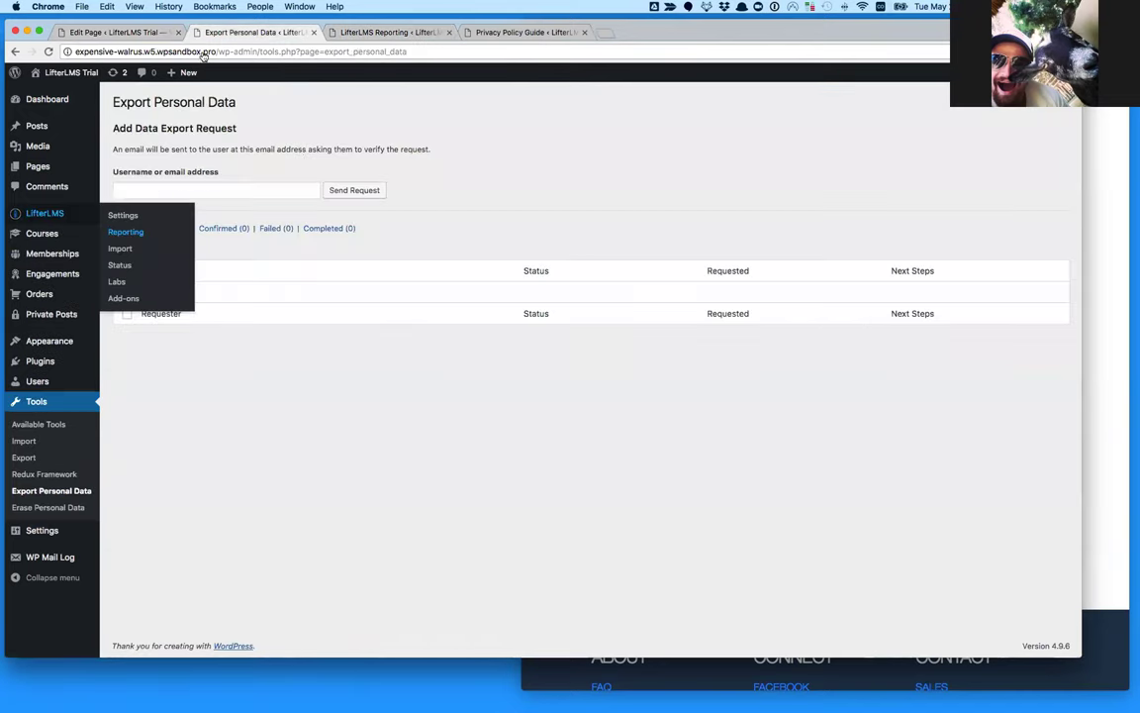
pyautogui.click(384, 31)
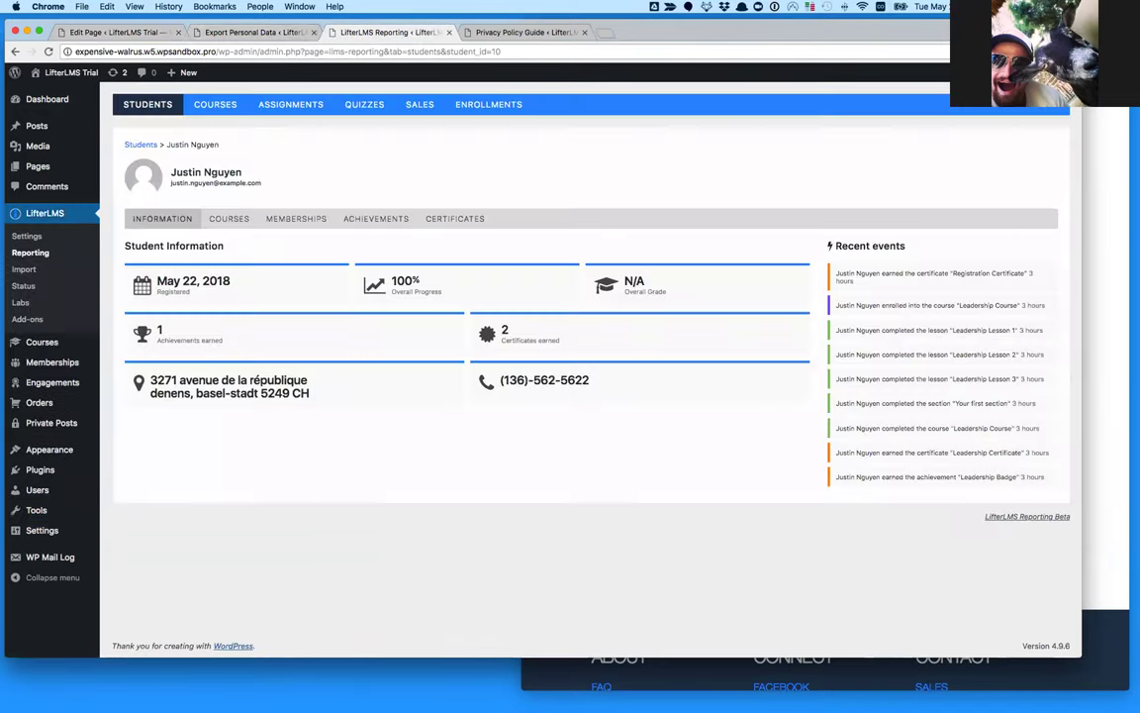
# - Enter the student's copied email address in the Add Data Export Request form and send the request
pyautogui.click(255, 32)
pyautogui.click(220, 188)
pyautogui.press('super+v')
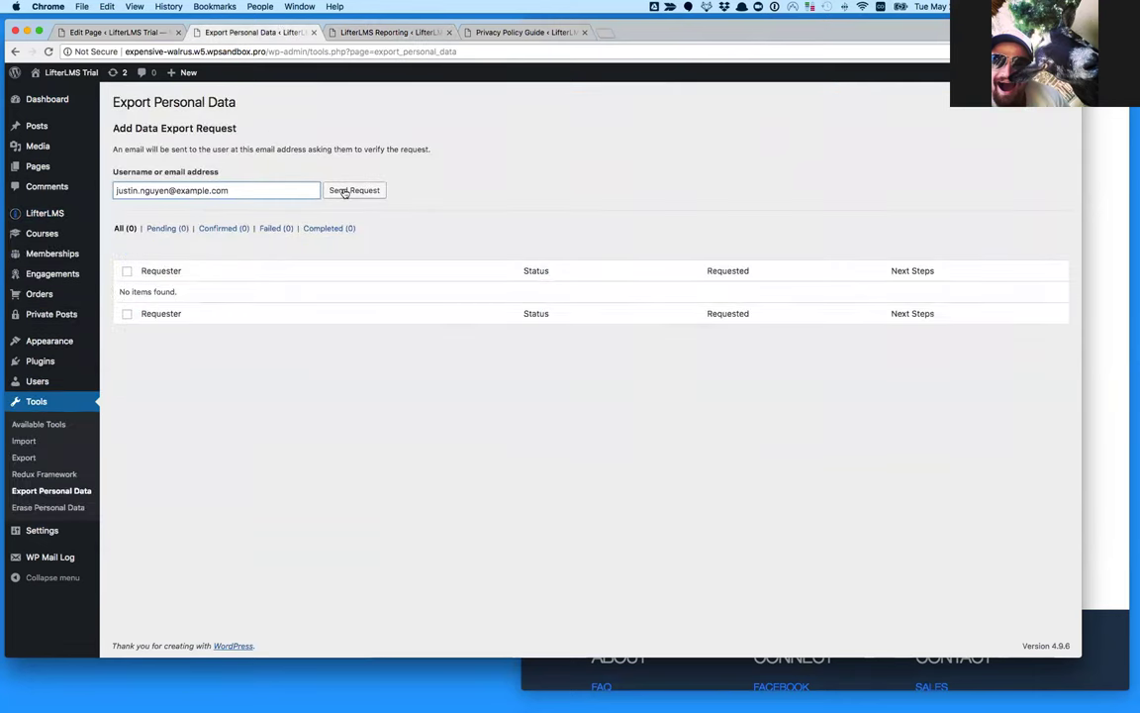
pyautogui.press('Return')
pyautogui.click(348, 191)
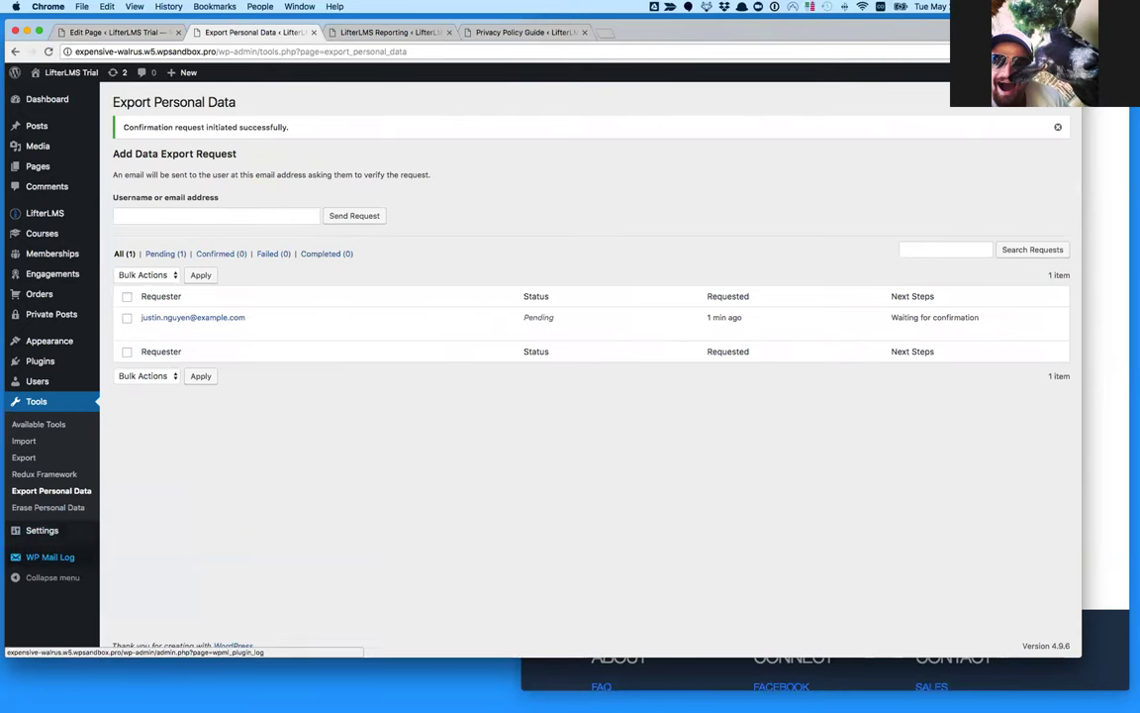
# - Open the WP Mail Log in a separate browser tab and view the "Confirm Action: Export Personal Data" message
pyautogui.keyDown('super'); pyautogui.click(49, 558); pyautogui.keyUp('super')
pyautogui.moveTo(524, 32); pyautogui.dragTo(382, 32)
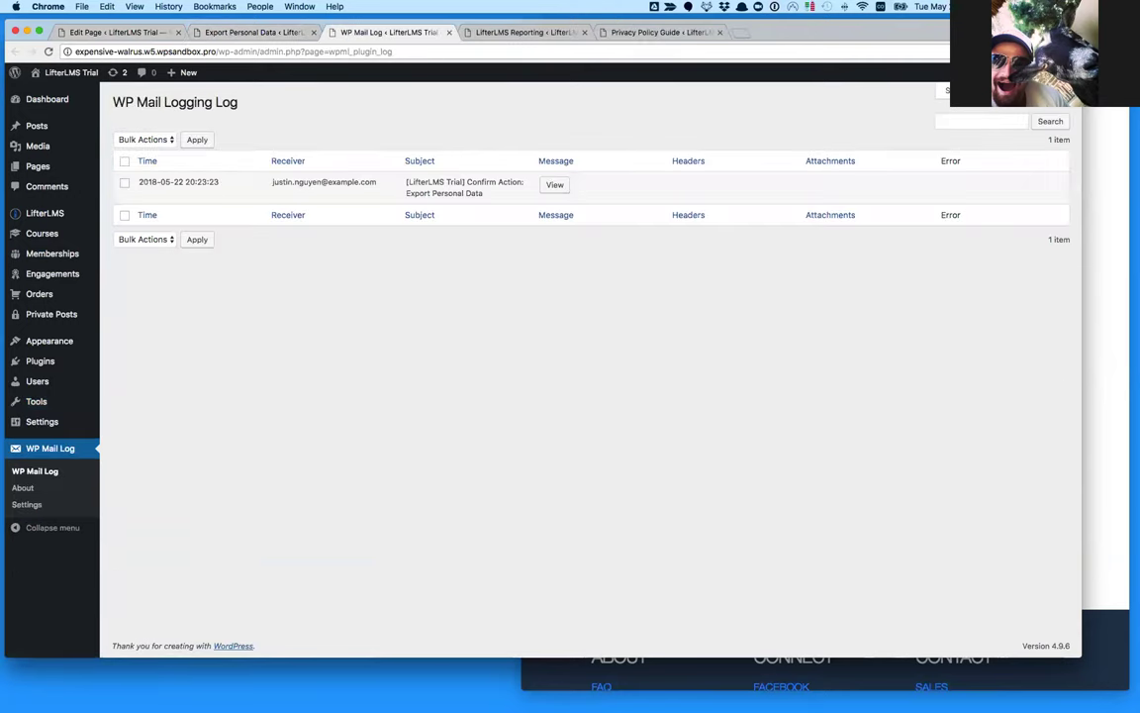
pyautogui.click(499, 165)
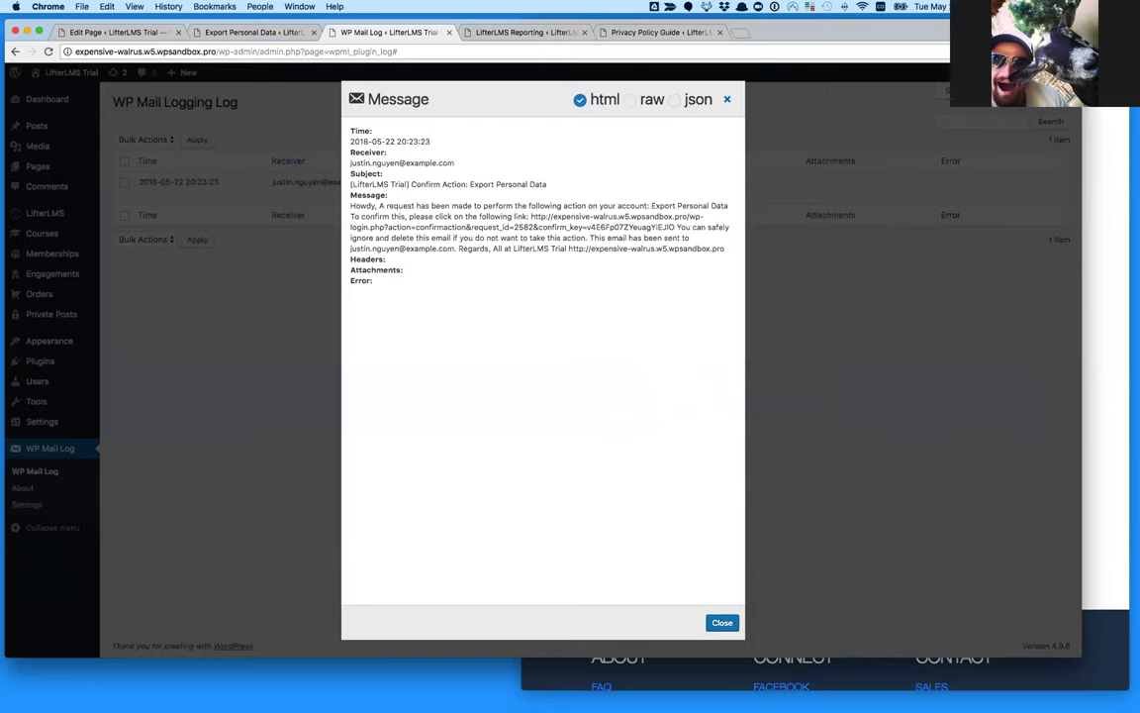
# - Copy the confirmation link with its confirmation key from the logged message and load it in a new tab of the other browser window
pyautogui.moveTo(531, 216); pyautogui.dragTo(675, 226)
pyautogui.press('super+c')
pyautogui.press('super+grave')
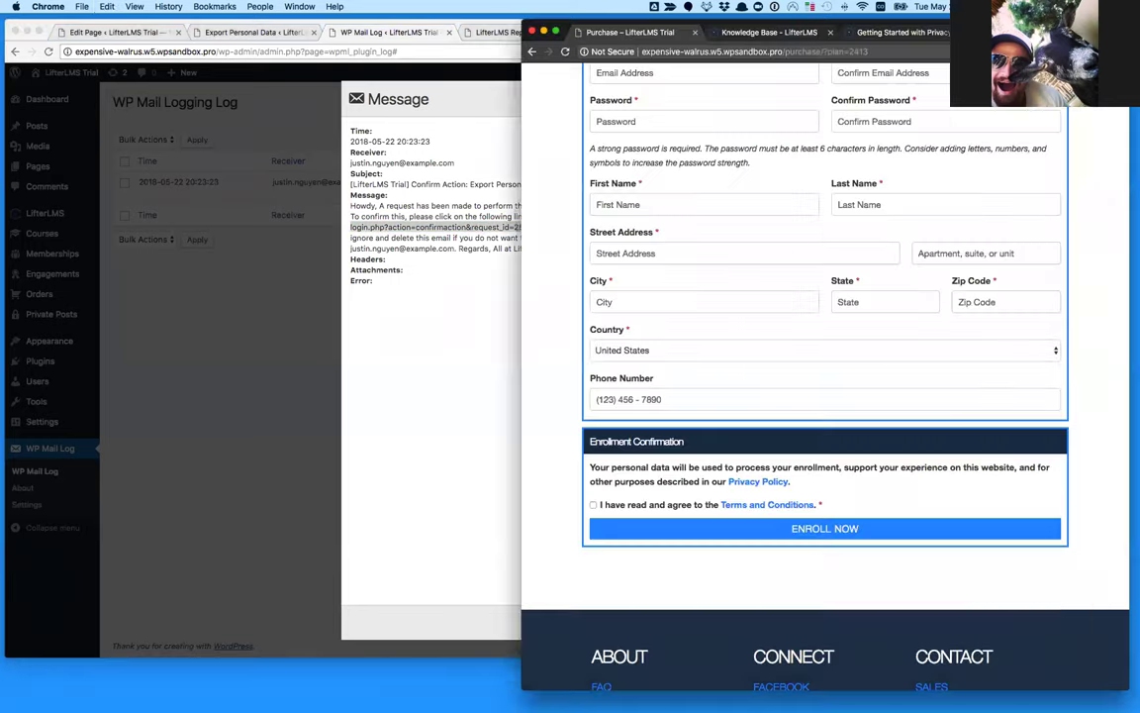
pyautogui.press('super+t')
pyautogui.press('super+v')
pyautogui.press('Return')
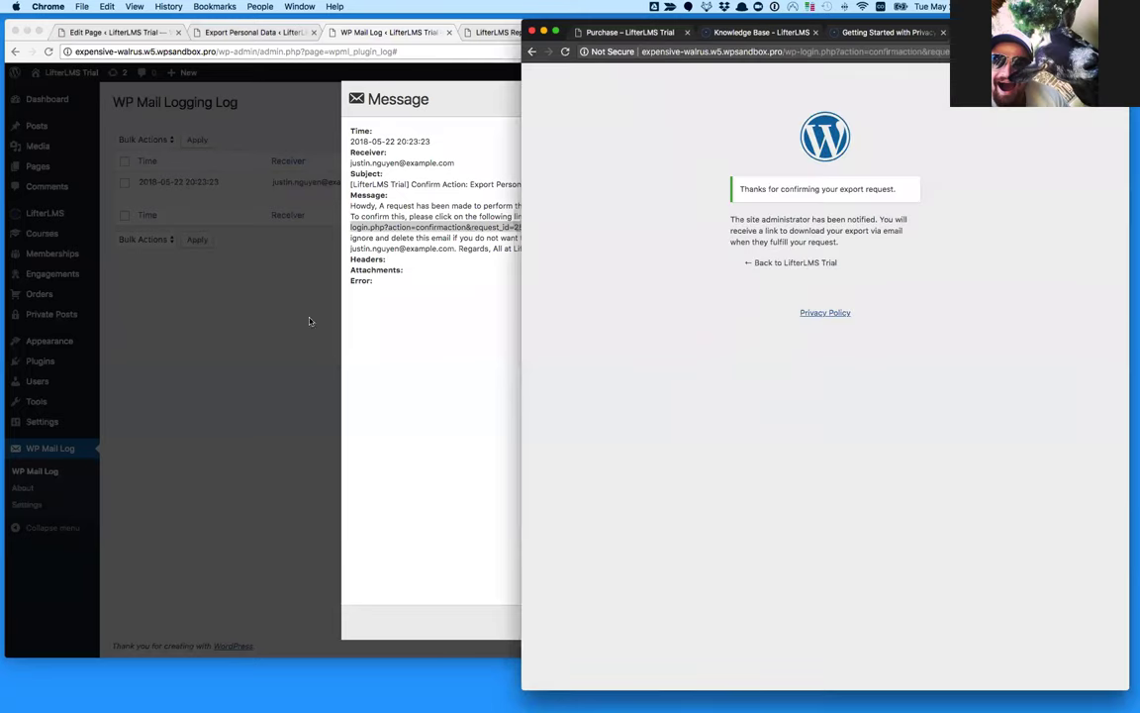
# - Return to the Export Personal Data page, refresh it, and check the status and available actions of the student's request
pyautogui.click(196, 300)
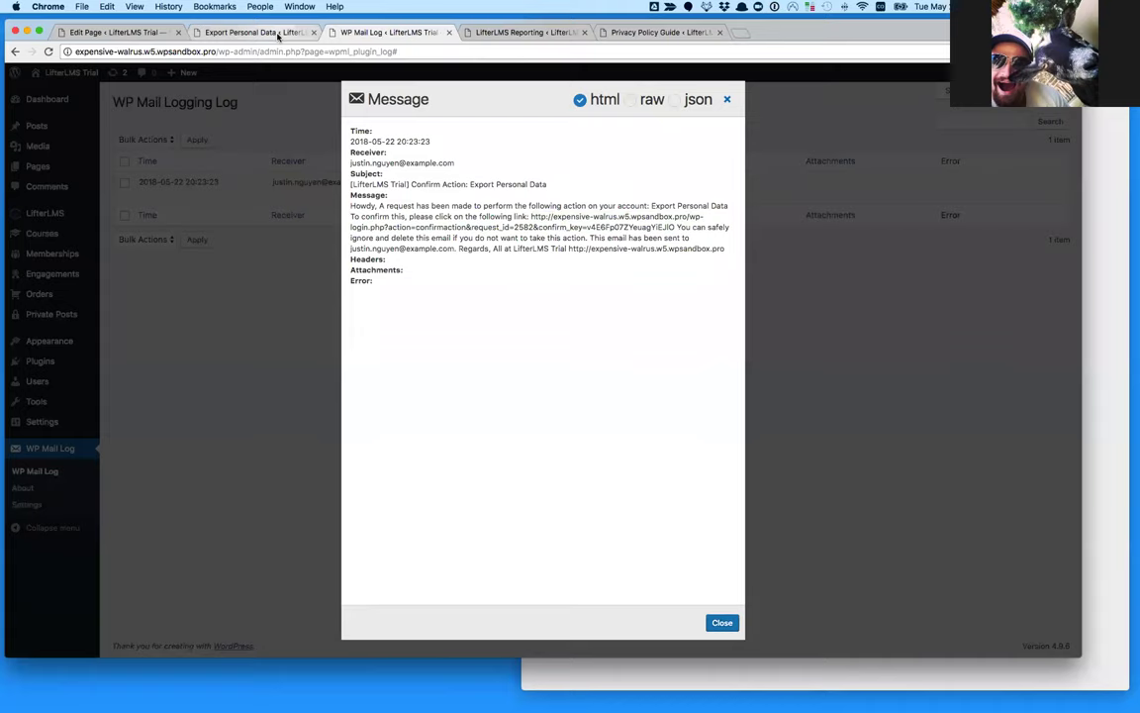
pyautogui.click(255, 32)
pyautogui.press('super+r')
pyautogui.moveTo(382, 289)
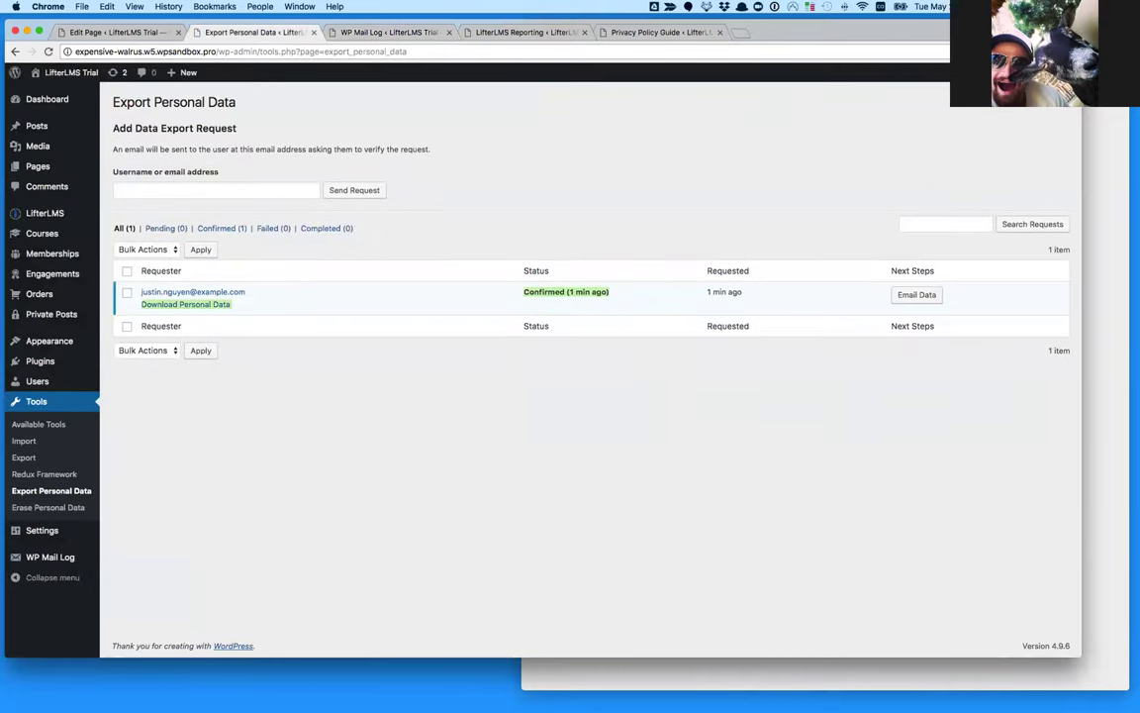
# - Email the personal data export to the student from the confirmed export request
pyautogui.click(917, 294)
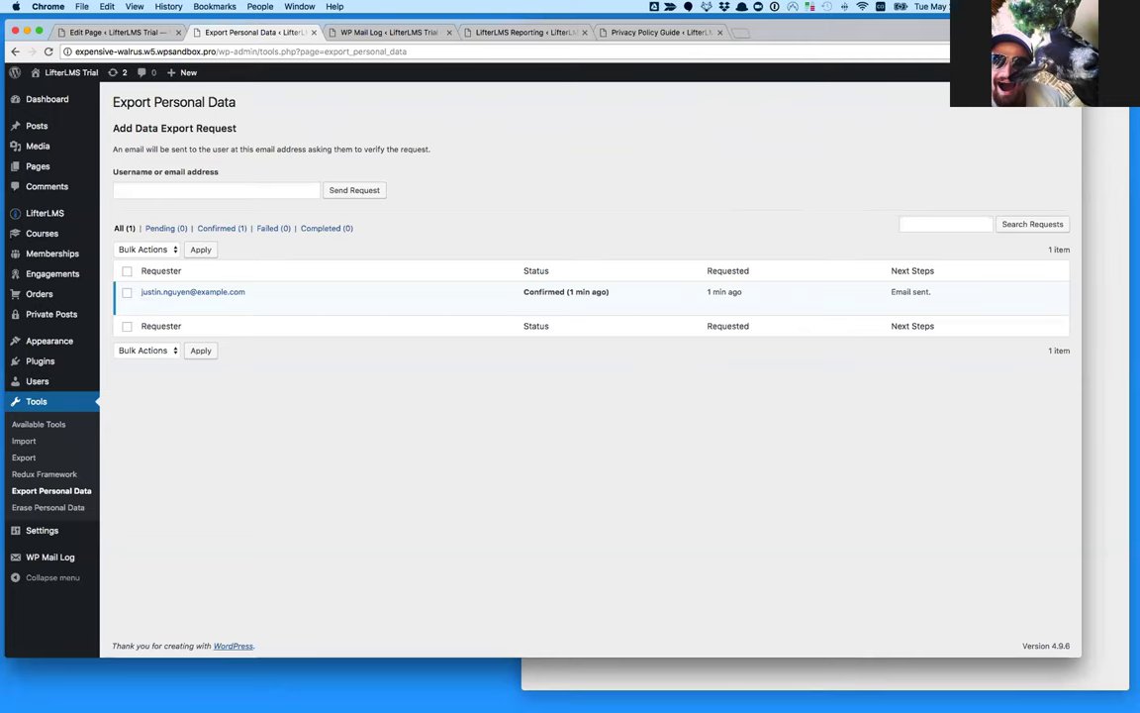
pyautogui.press('super+grave')
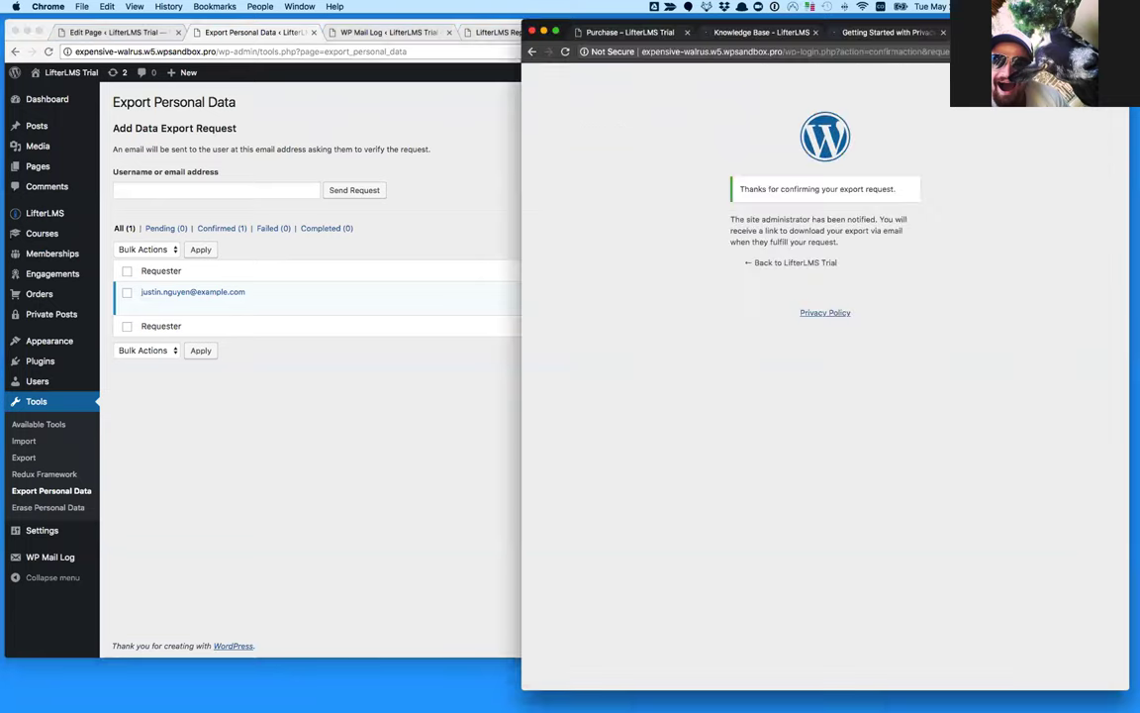
pyautogui.hotkey('ctrl', 'Tab')
pyautogui.hotkey('ctrl', 'Tab')
pyautogui.hotkey('ctrl', 'Tab')
pyautogui.scroll(2, 824, 346)
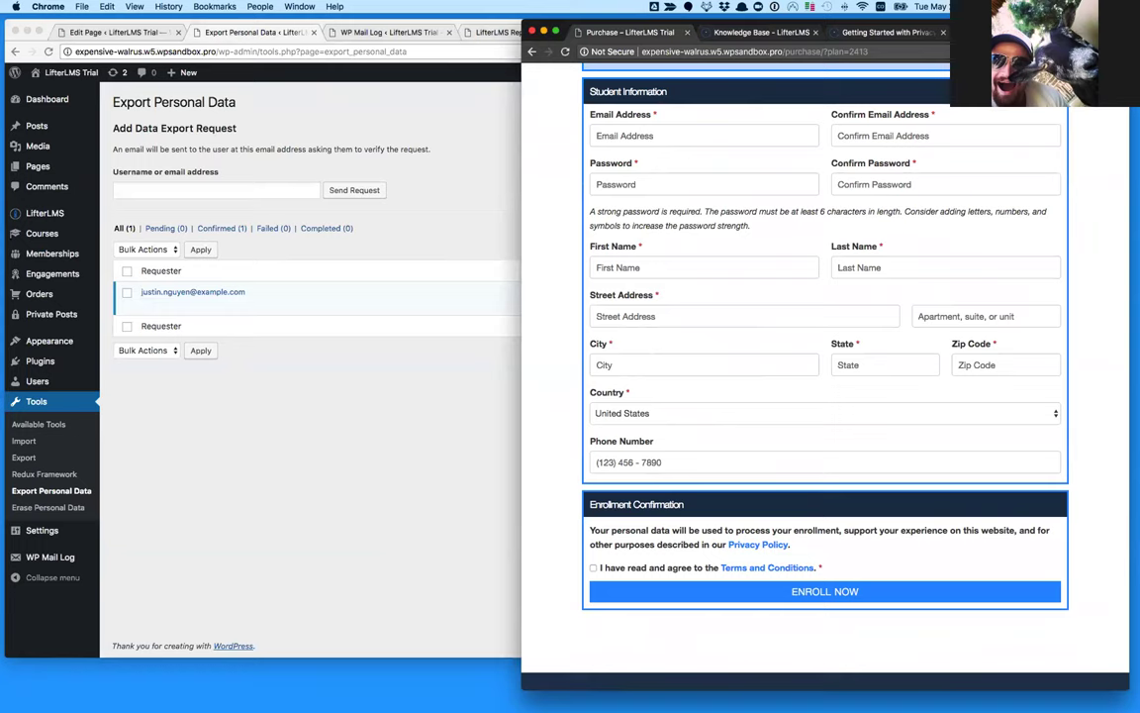
pyautogui.press('super+grave')
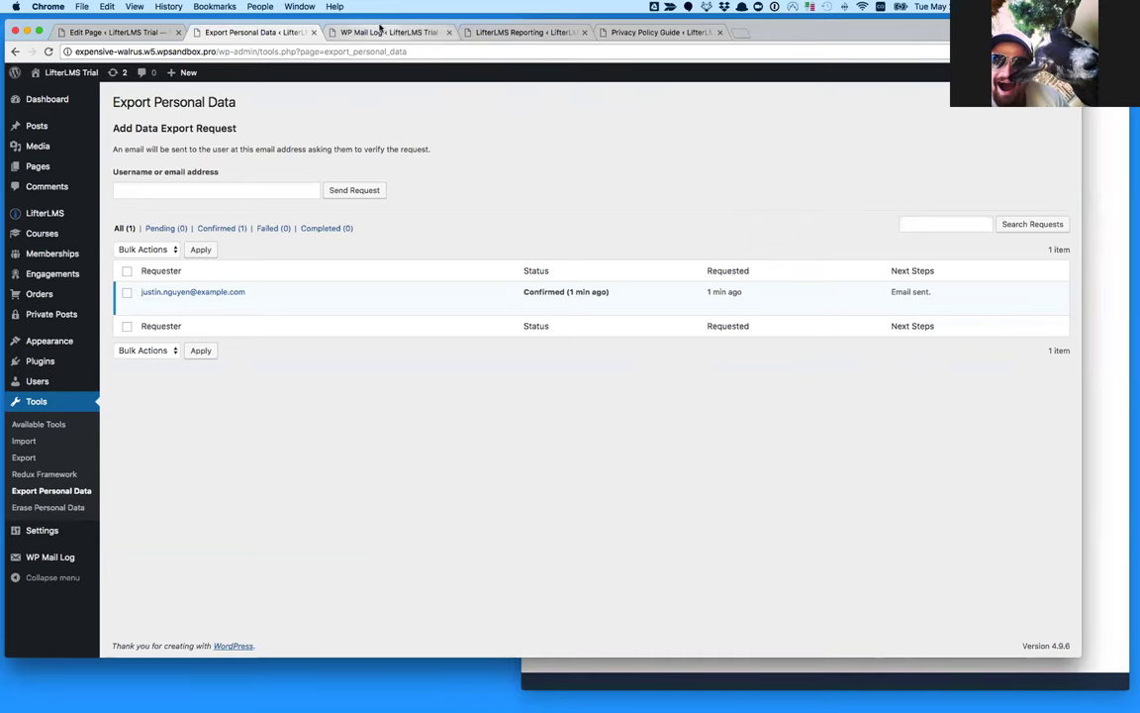
# - Close the old message in the WP Mail Log, reload the log, and view the newly logged "Personal Data Export" message
pyautogui.click(377, 32)
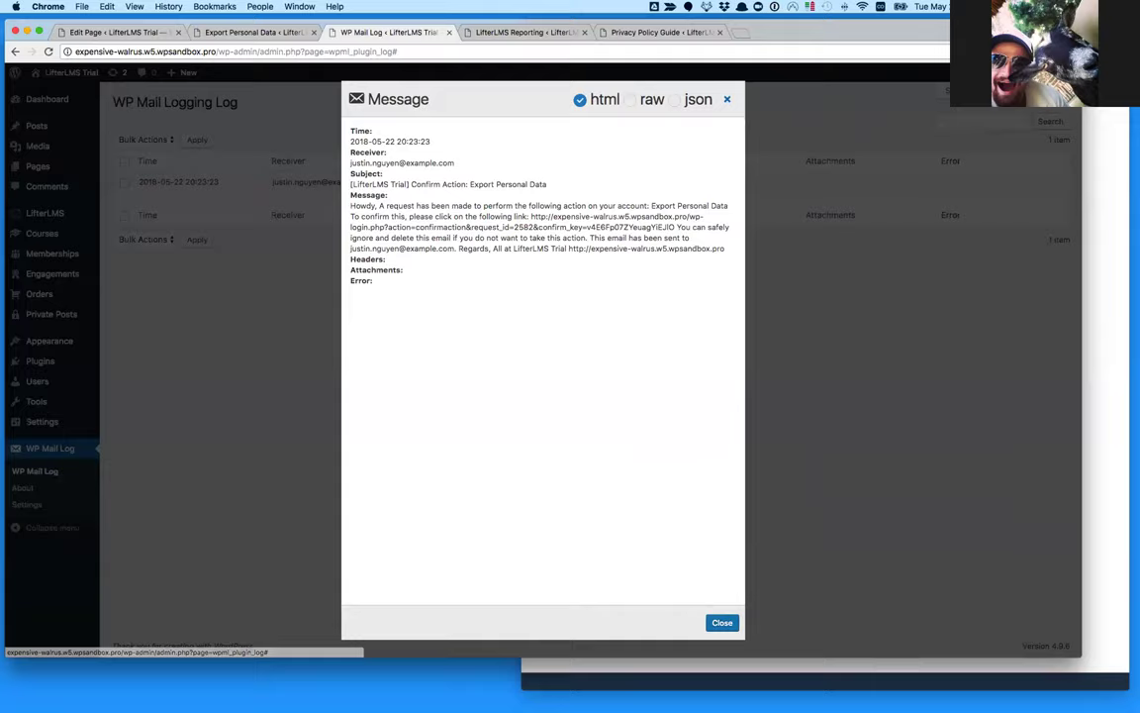
pyautogui.click(723, 621)
pyautogui.press('super+s')
pyautogui.press('Escape')
pyautogui.press('super+r')
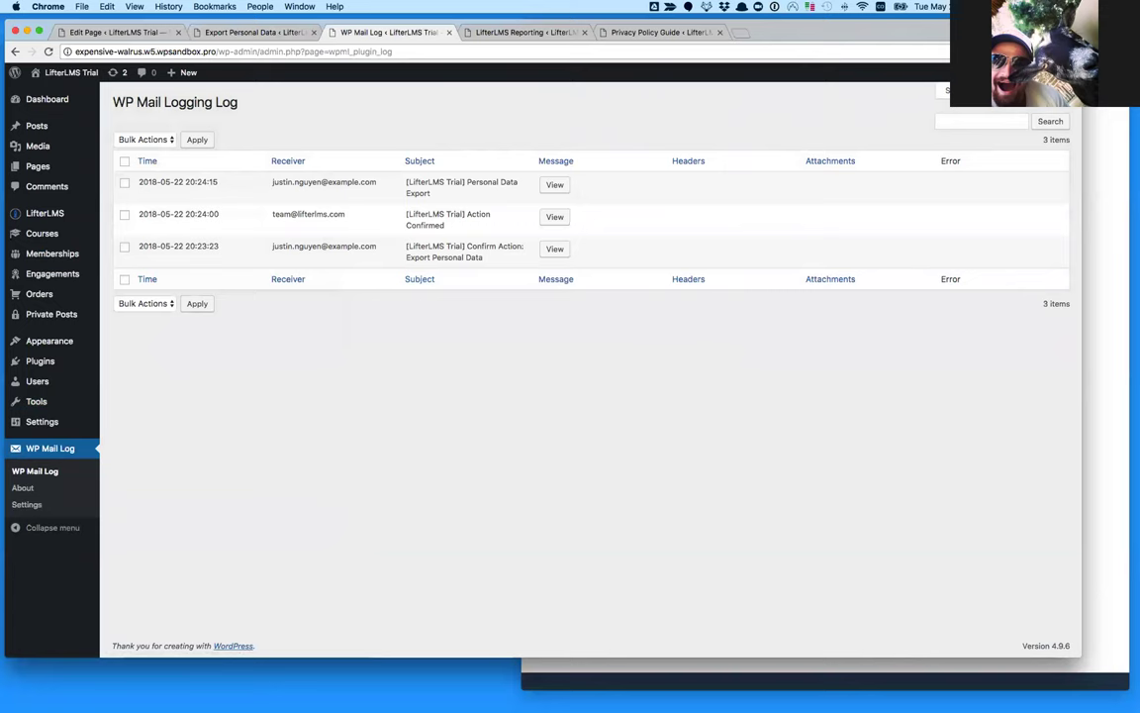
pyautogui.click(554, 184)
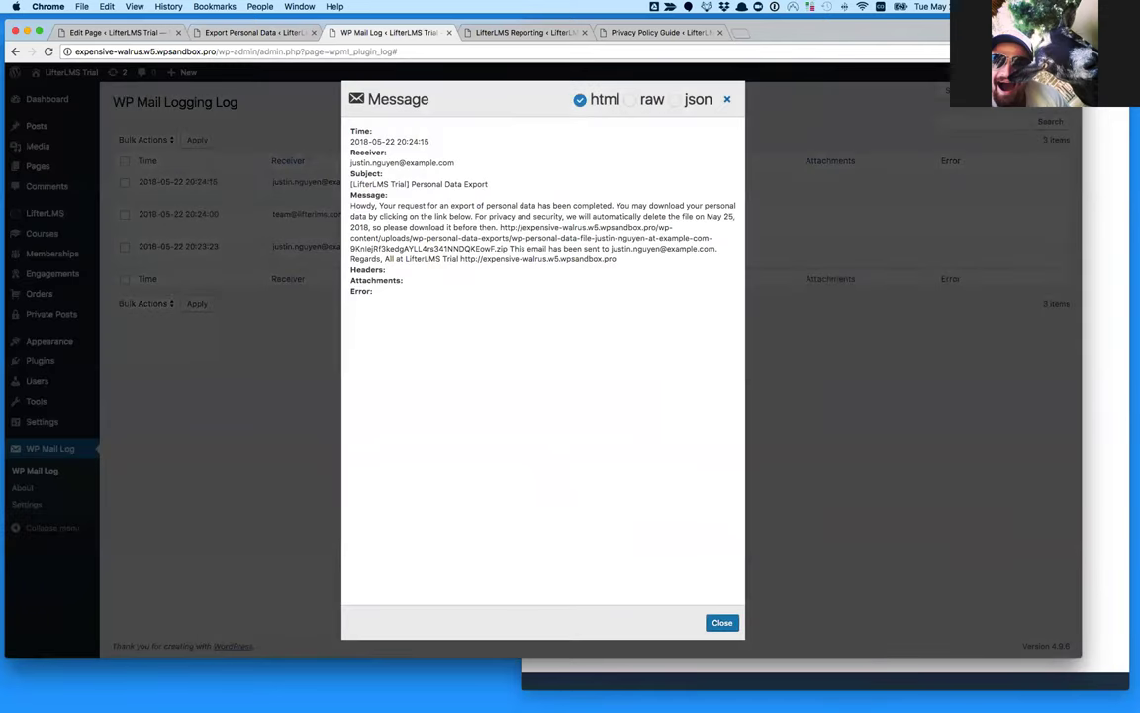
# - Download the export archive by loading the message's copied zip link in a new tab of the other browser window, and open its index.html report
pyautogui.moveTo(500, 227)
pyautogui.mouseDown()
pyautogui.moveTo(623, 237)
pyautogui.moveTo(508, 248)
pyautogui.mouseUp()
pyautogui.press('super+c')
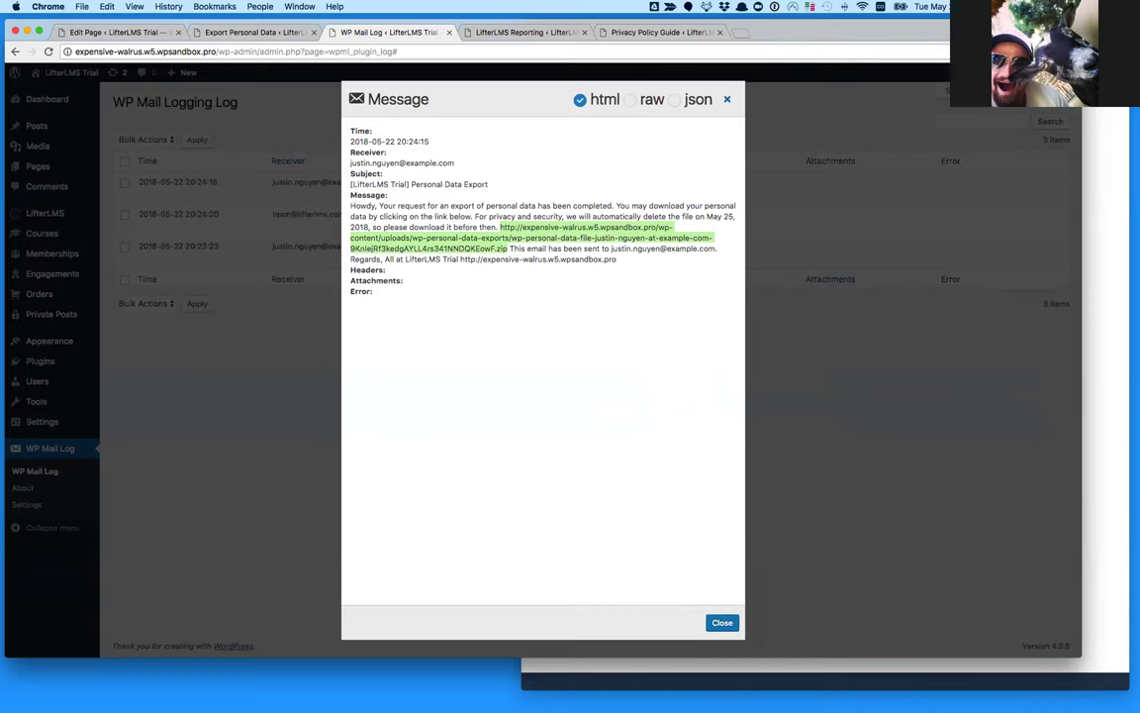
pyautogui.press('super+c')
pyautogui.press('super+c')
pyautogui.press('super+grave')
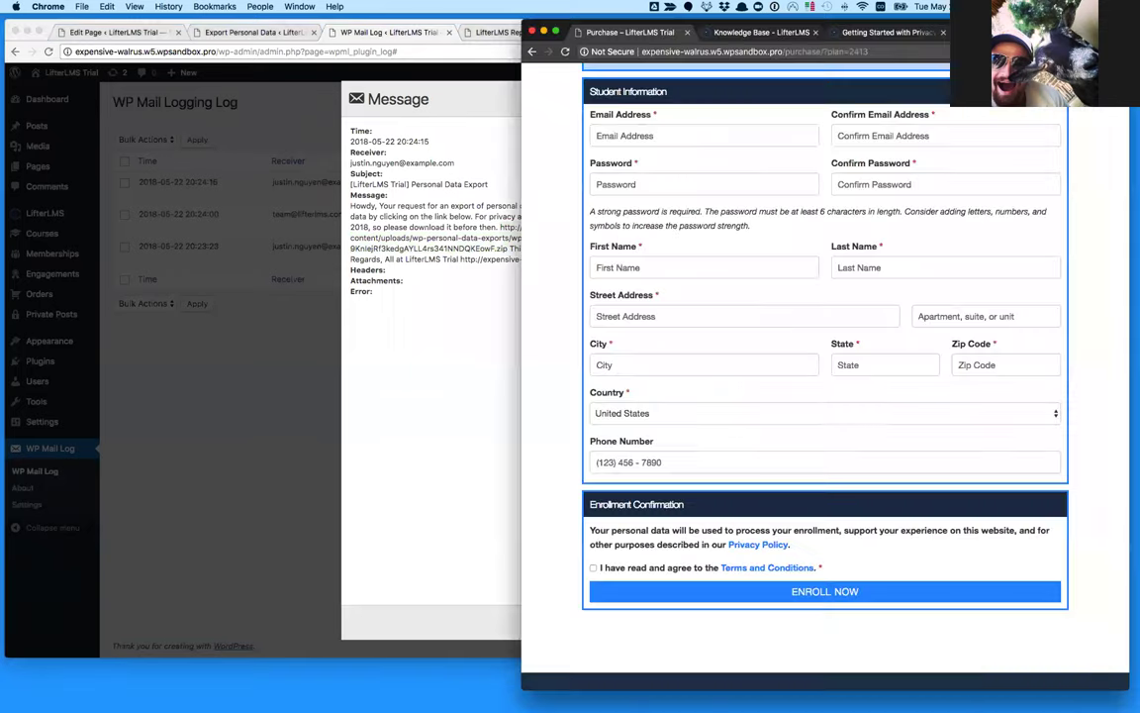
pyautogui.press('super+t')
pyautogui.press('super+v')
pyautogui.press('Return')
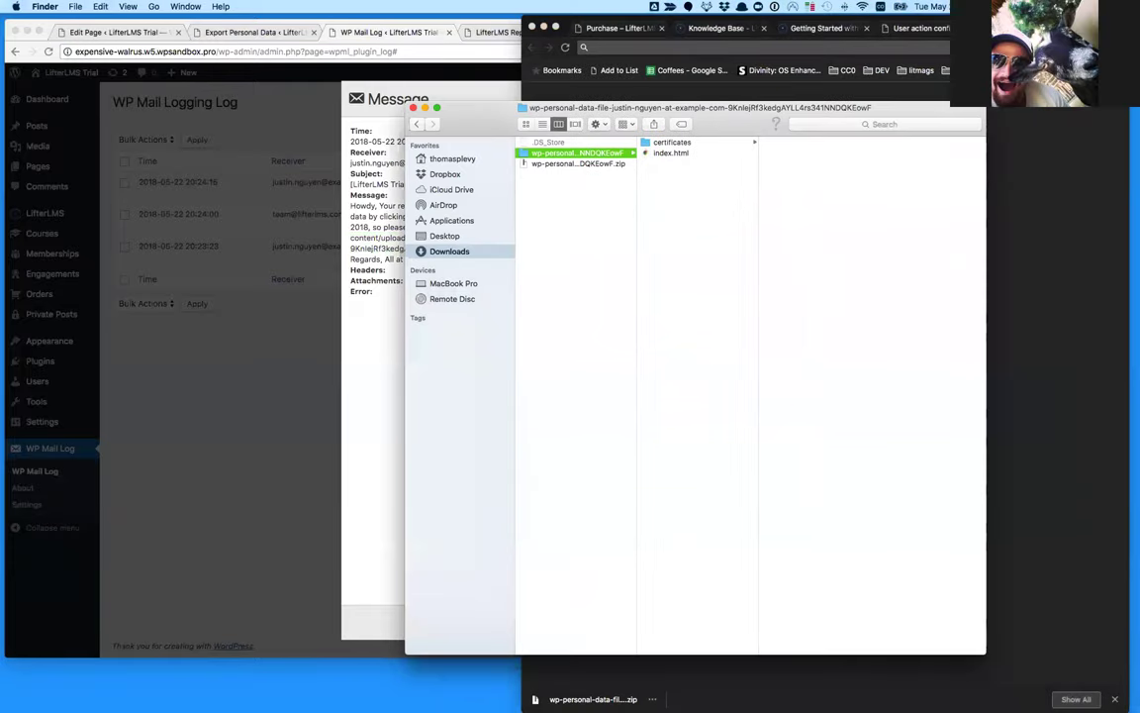
pyautogui.click(671, 152)
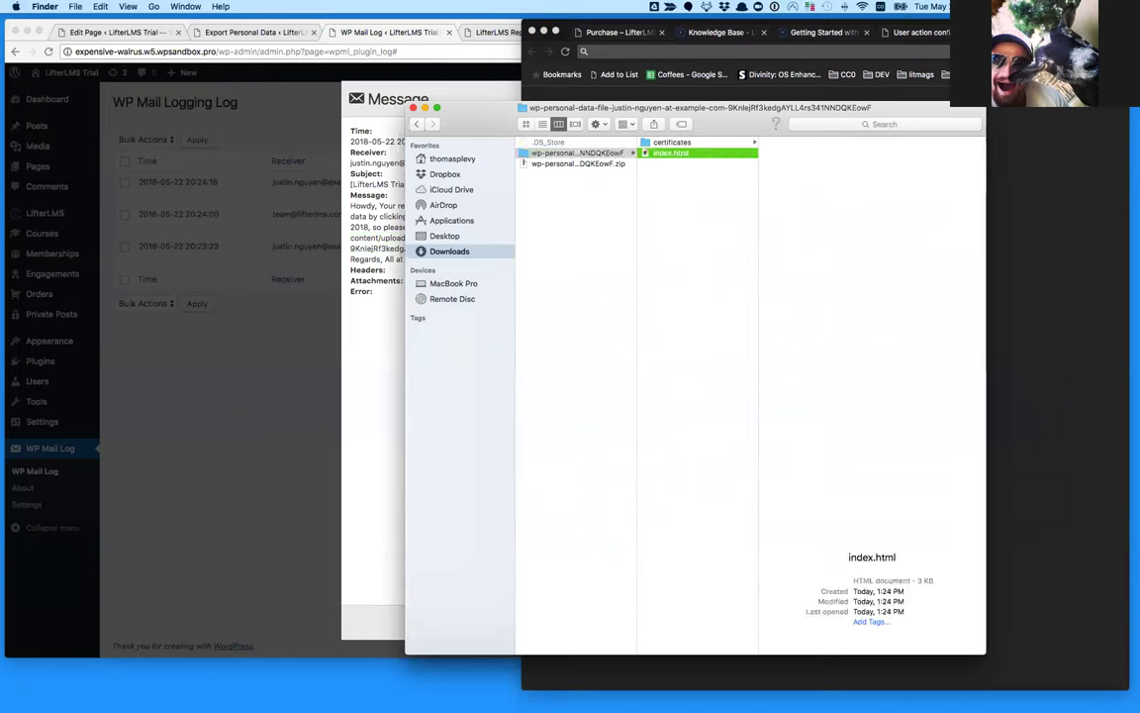
pyautogui.press('super+o')
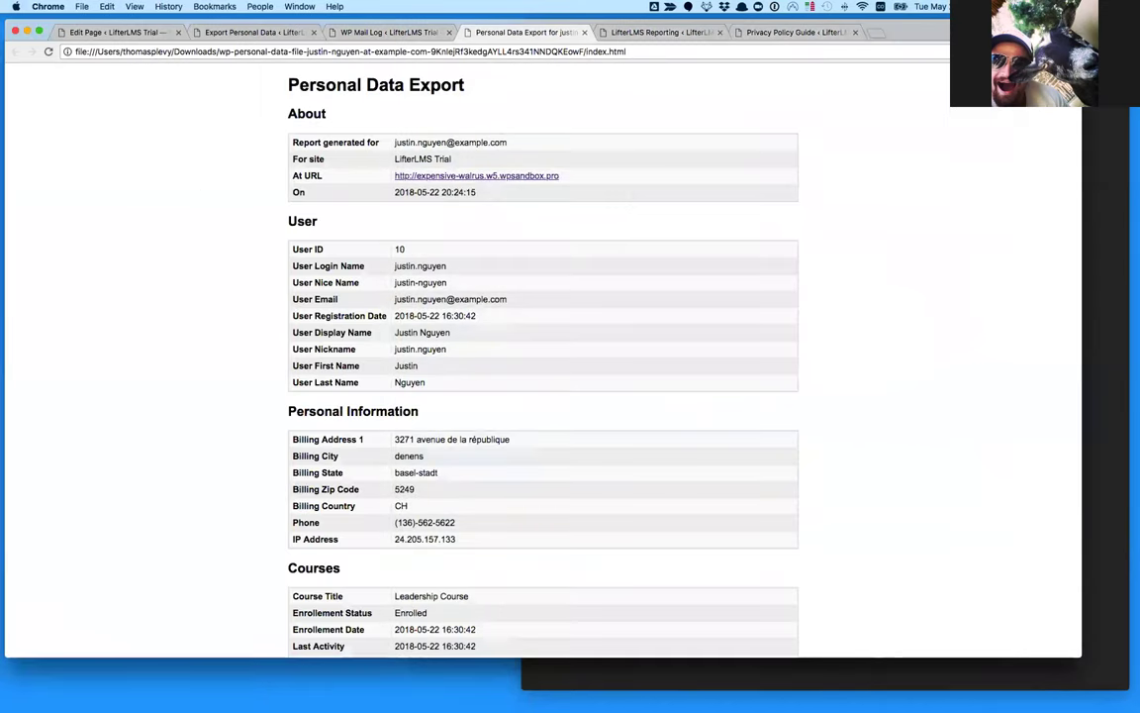
# - Examine the exported report's User, Personal Information, Courses, Achievements and Certificates sections
pyautogui.moveTo(255, 99); pyautogui.dragTo(256, 416)
pyautogui.click(366, 365)
pyautogui.scroll(-2, 367, 365)
pyautogui.moveTo(282, 349); pyautogui.dragTo(342, 481)
pyautogui.scroll(-5, 542, 356)
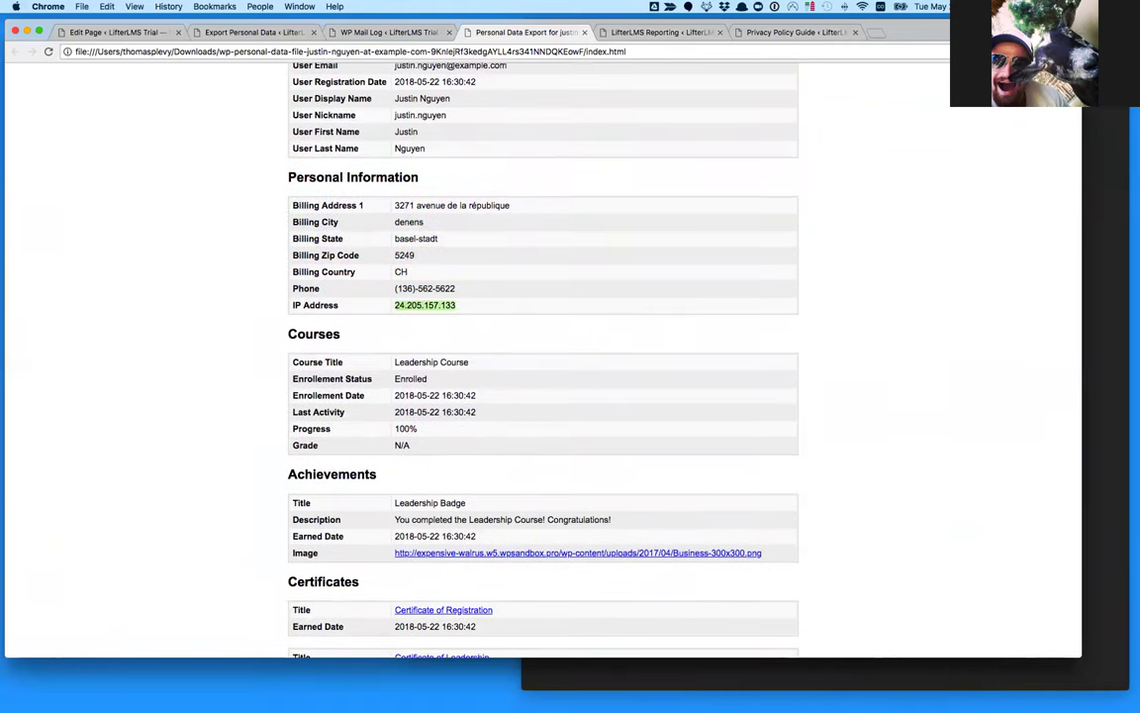
pyautogui.moveTo(457, 305); pyautogui.dragTo(392, 305)
pyautogui.scroll(-2, 543, 357)
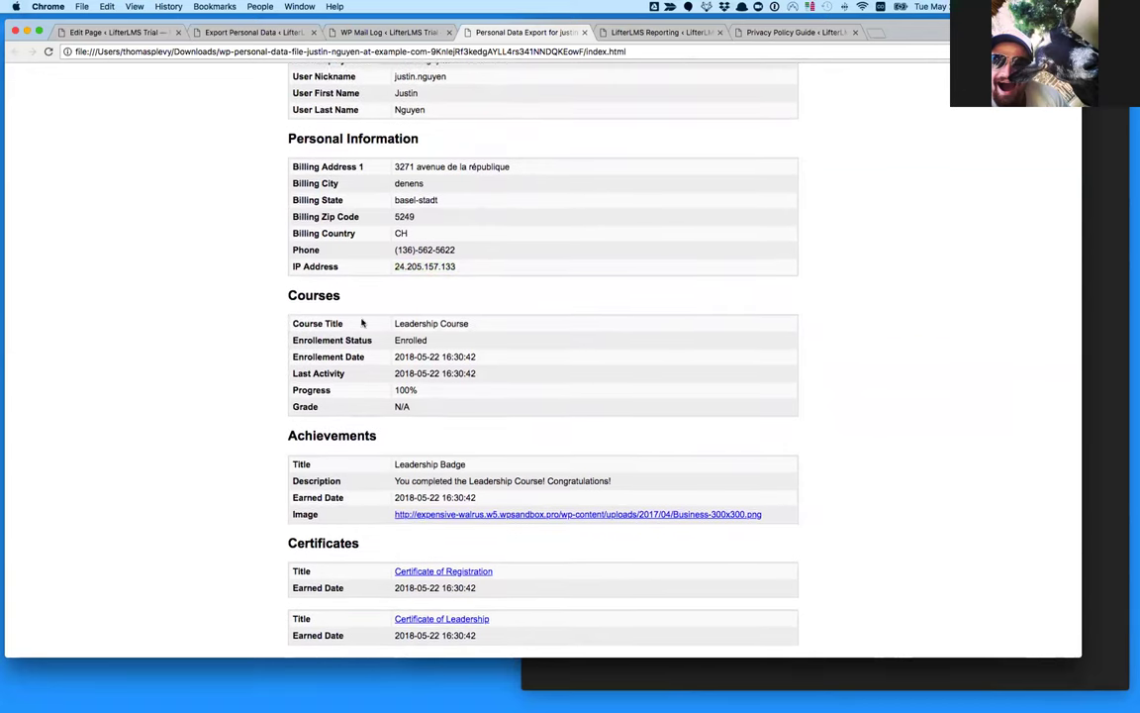
pyautogui.scroll(6, 542, 356)
pyautogui.scroll(-5, 542, 356)
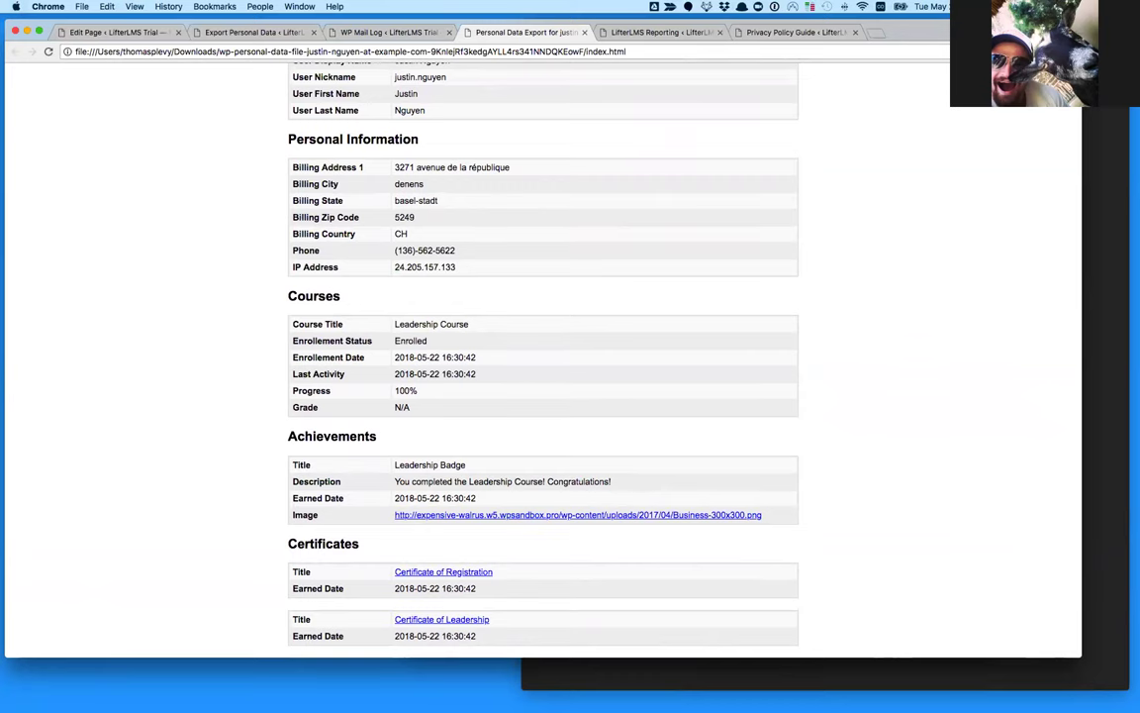
pyautogui.scroll(5, 542, 356)
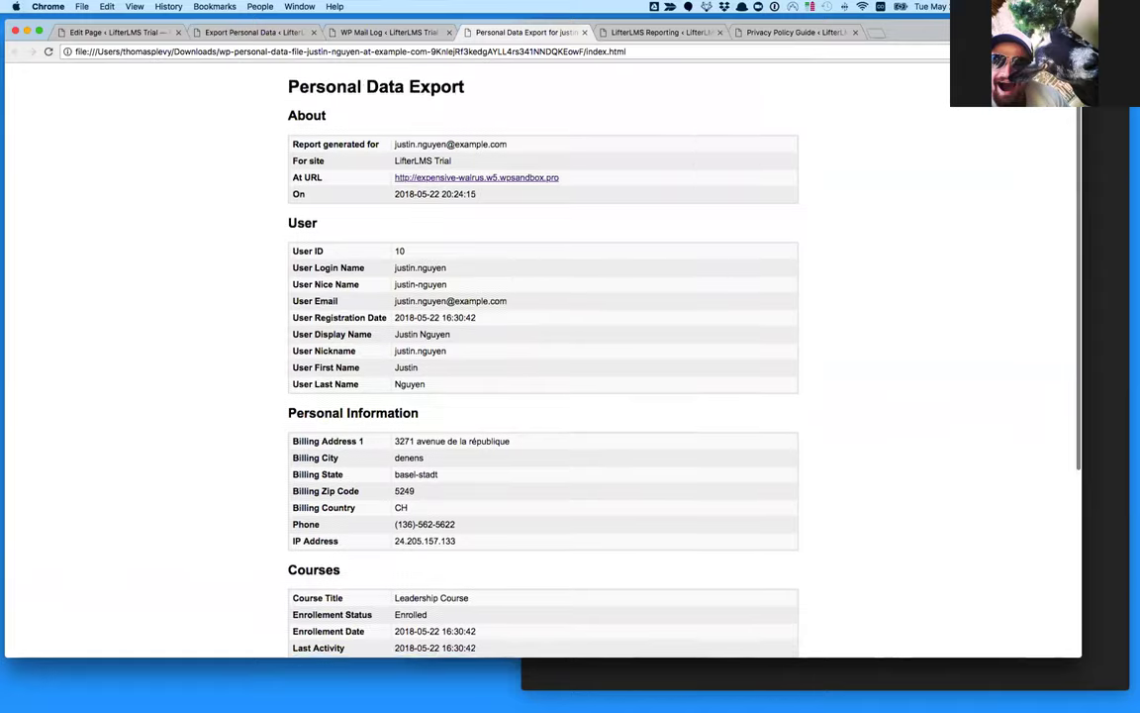
pyautogui.scroll(-5, 543, 357)
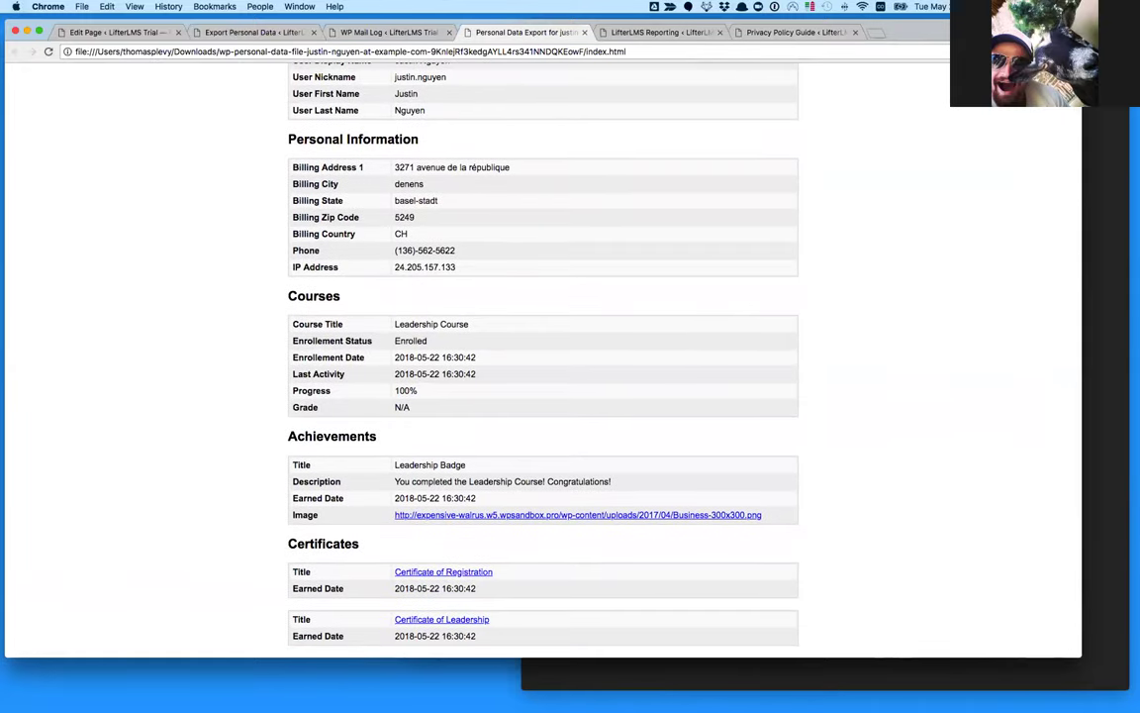
pyautogui.scroll(5, 338, 396)
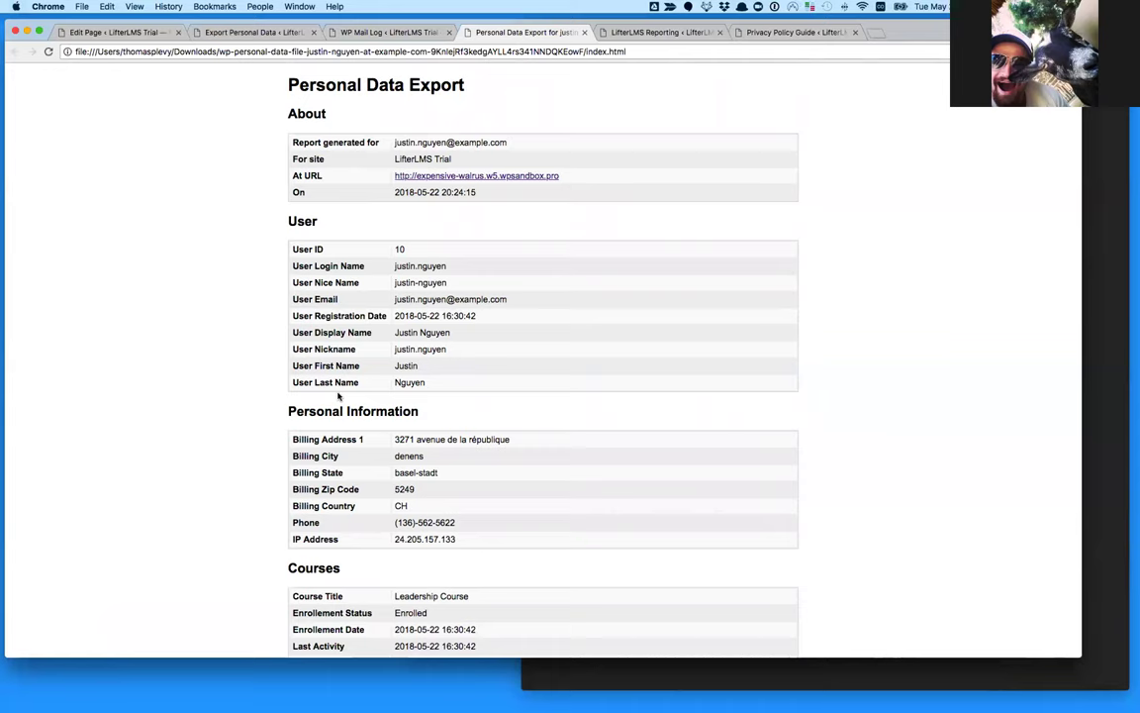
pyautogui.scroll(-3, 338, 395)
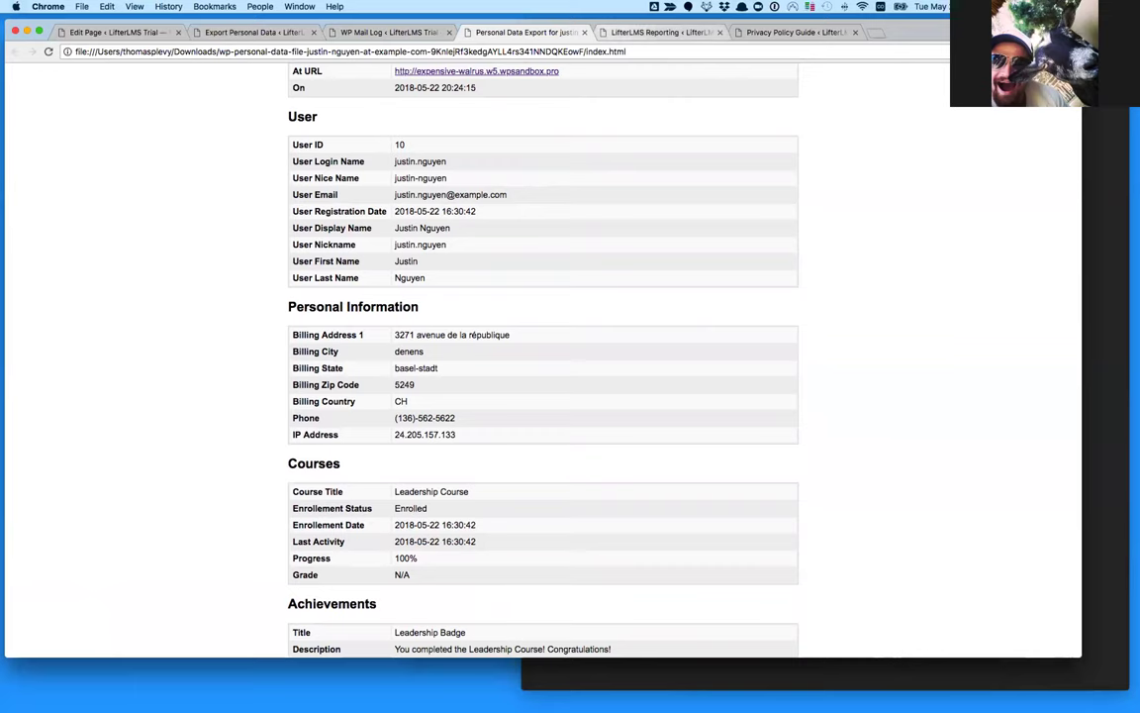
# - Return to the WordPress admin tools tab and open the Erase Personal Data page
pyautogui.click(664, 32)
pyautogui.click(490, 32)
pyautogui.click(391, 31)
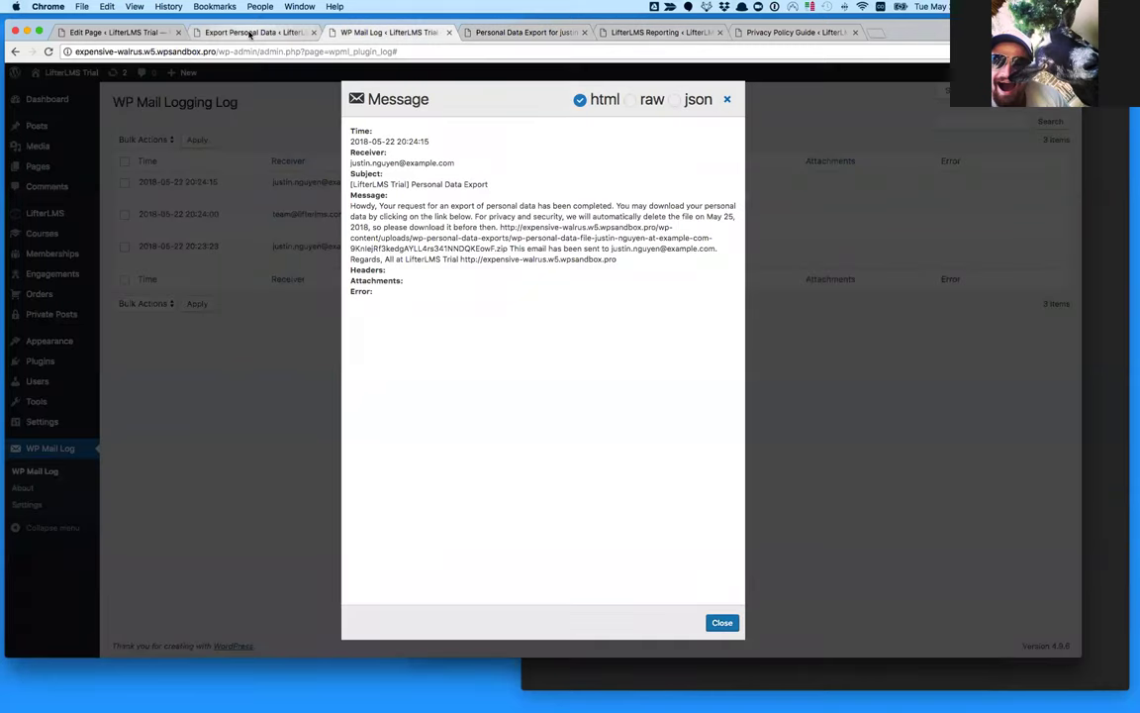
pyautogui.click(250, 33)
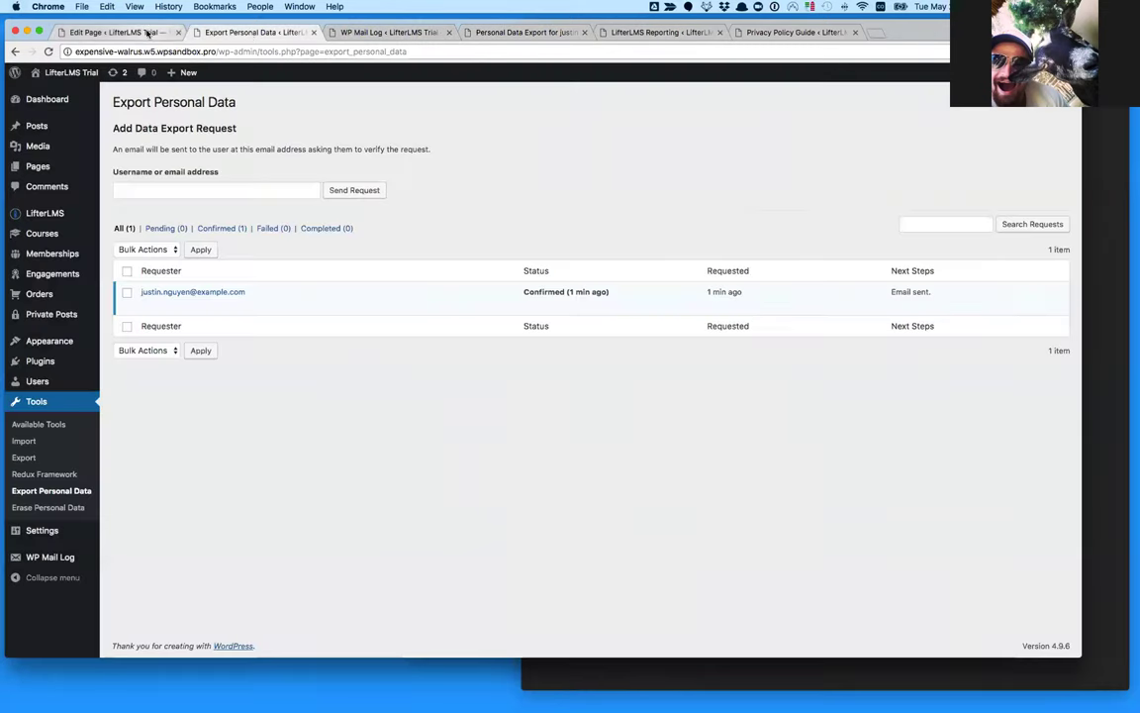
pyautogui.click(52, 490)
pyautogui.click(48, 507)
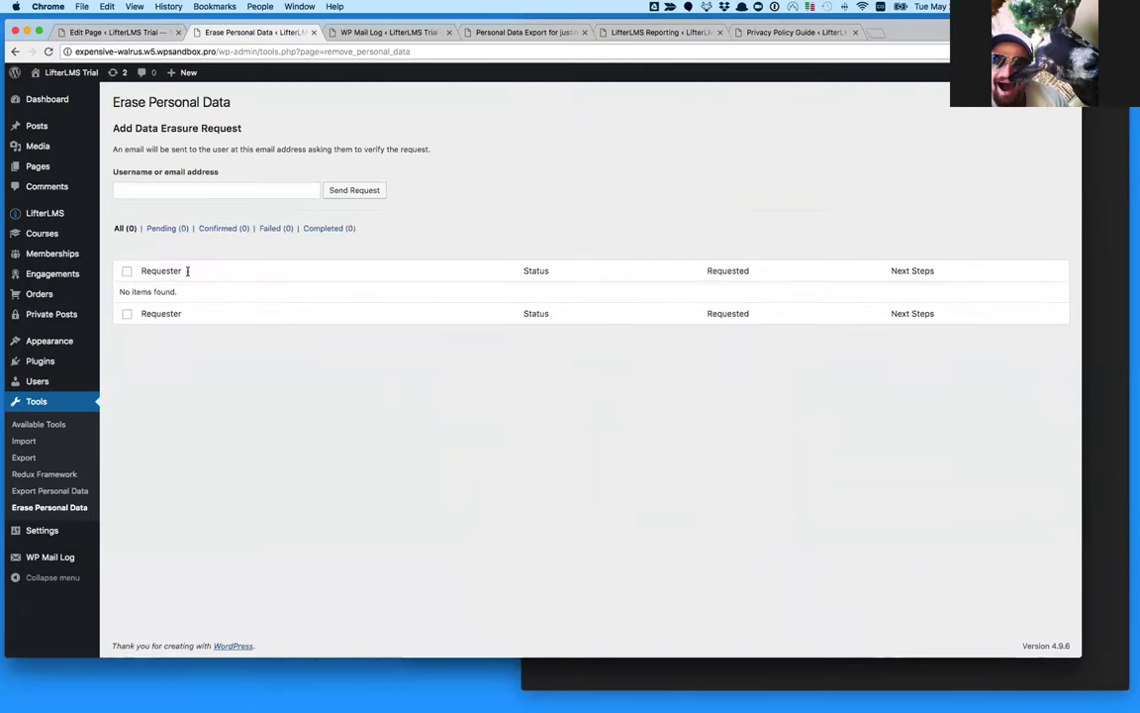
pyautogui.moveTo(126, 109); pyautogui.dragTo(311, 107)
pyautogui.click(311, 107)
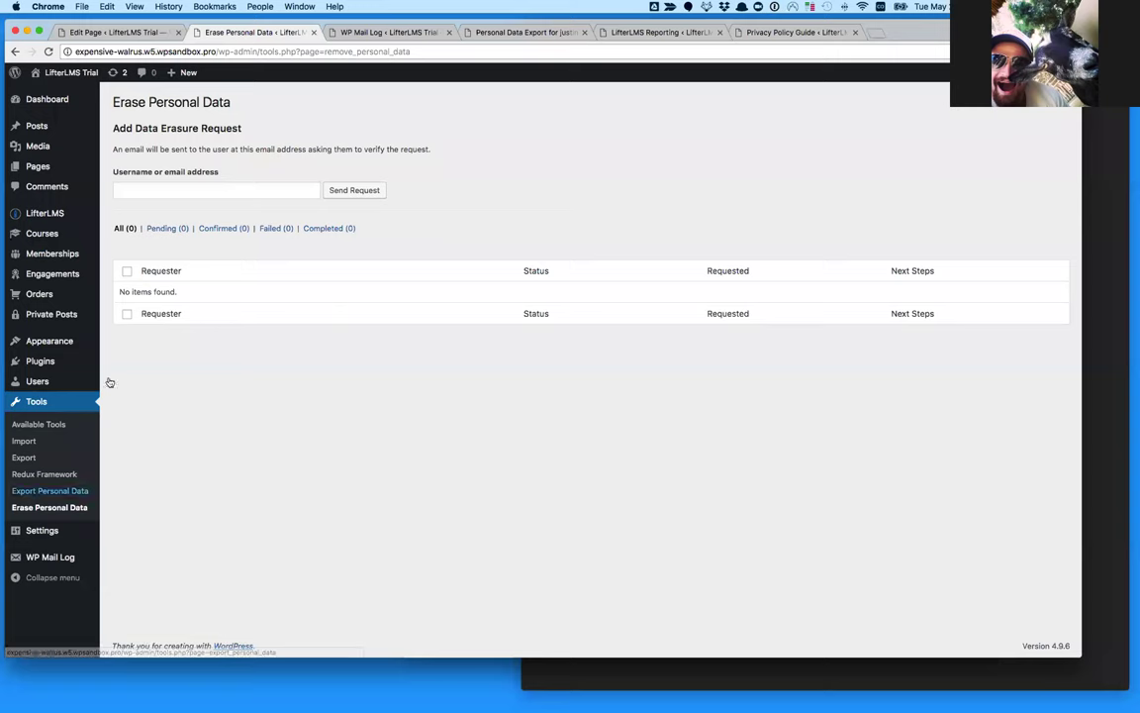
# - Enter the student's previously copied email address in the Add Data Erasure Request form and send the request
pyautogui.click(174, 189)
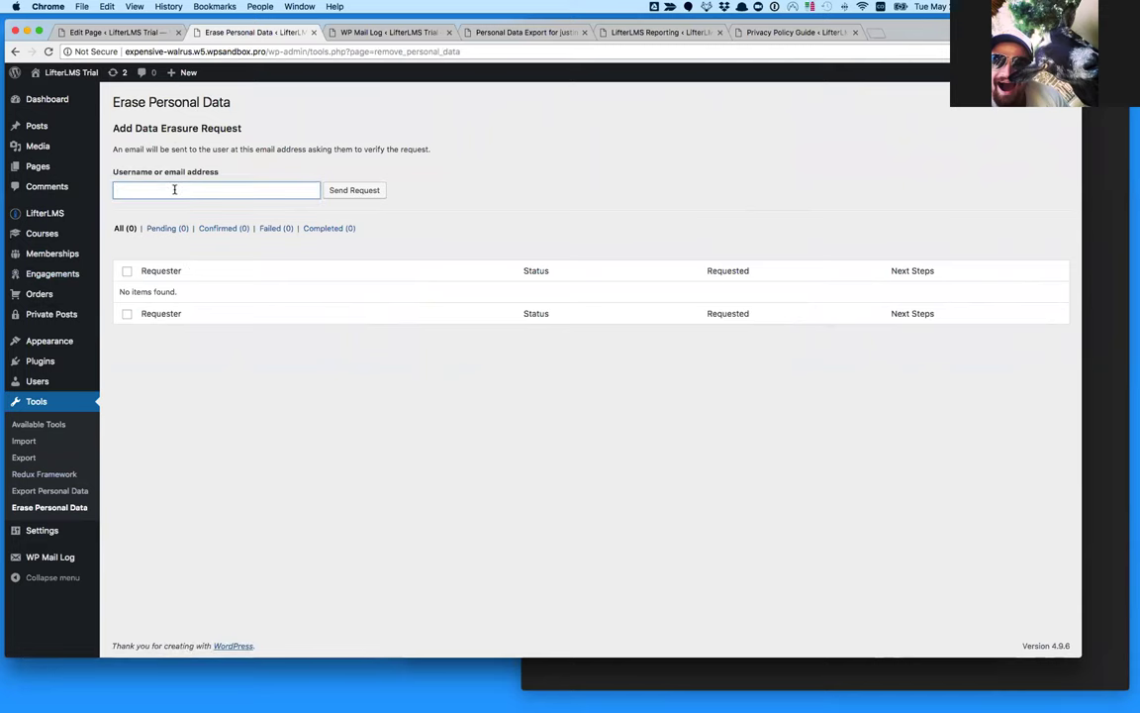
pyautogui.press('super+shift+v')
pyautogui.press('Down')
pyautogui.press('Return')
pyautogui.press('BackSpace')
pyautogui.press('super+shift+v')
pyautogui.press('Down')
pyautogui.press('Down')
pyautogui.press('Return')
pyautogui.click(374, 189)
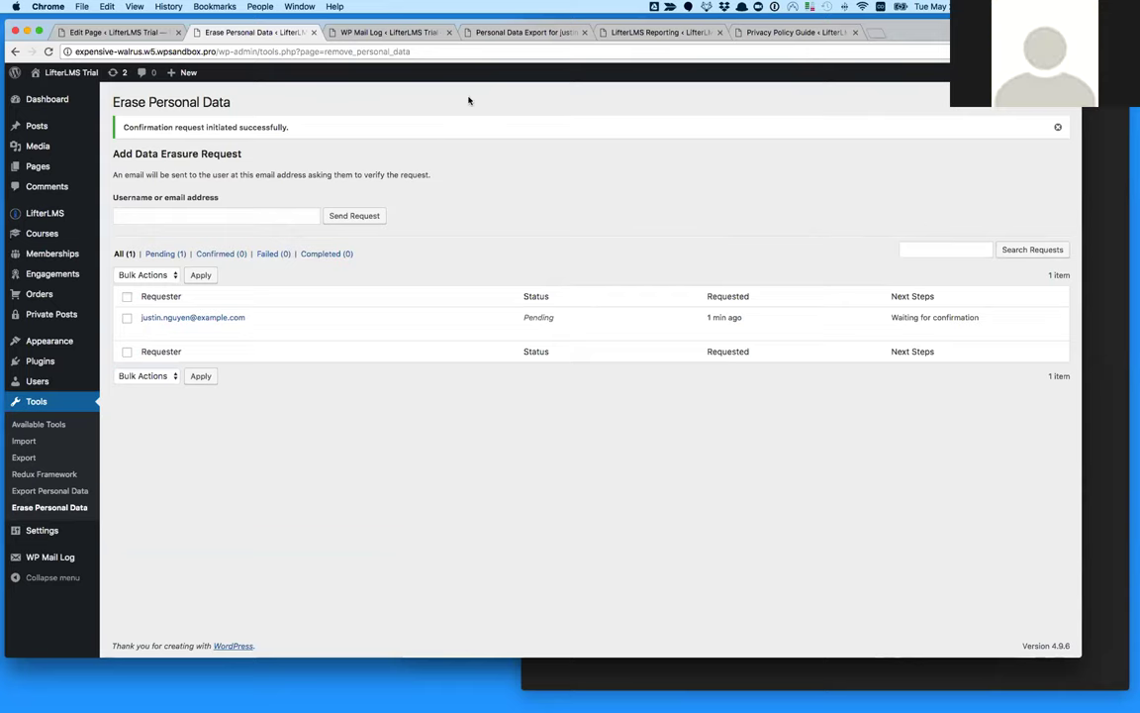
# - Close the personal data export report tab and return to the Erase Personal Data page
pyautogui.click(396, 32)
pyautogui.click(525, 31)
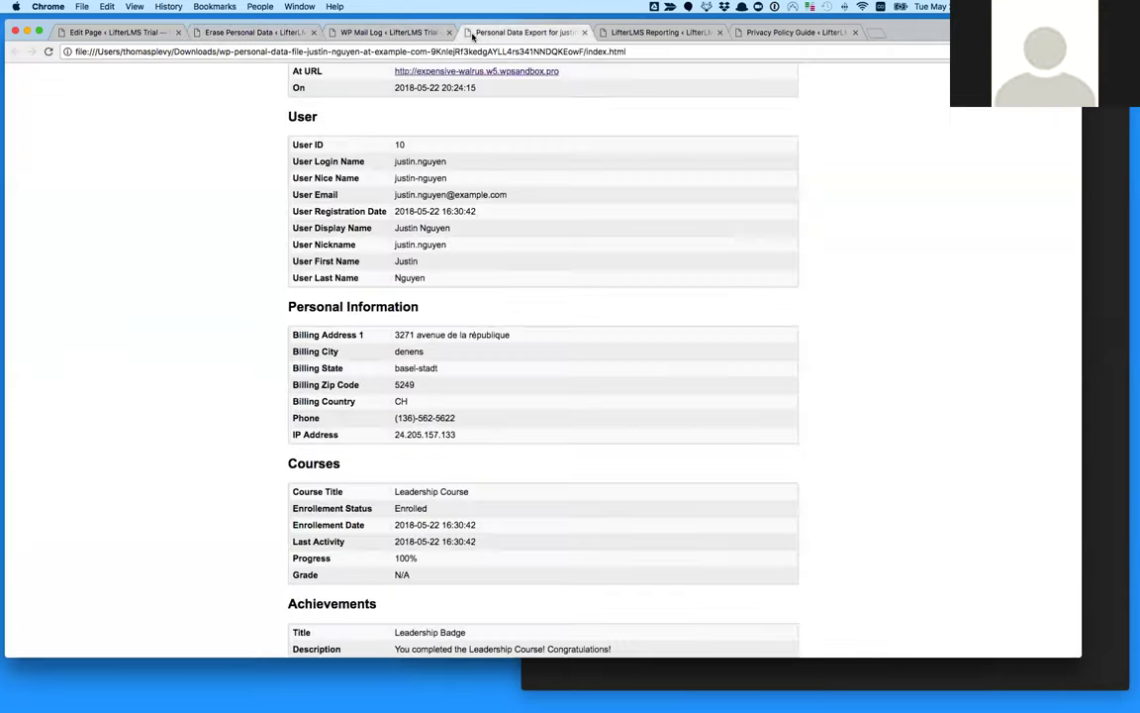
pyautogui.press('super+w')
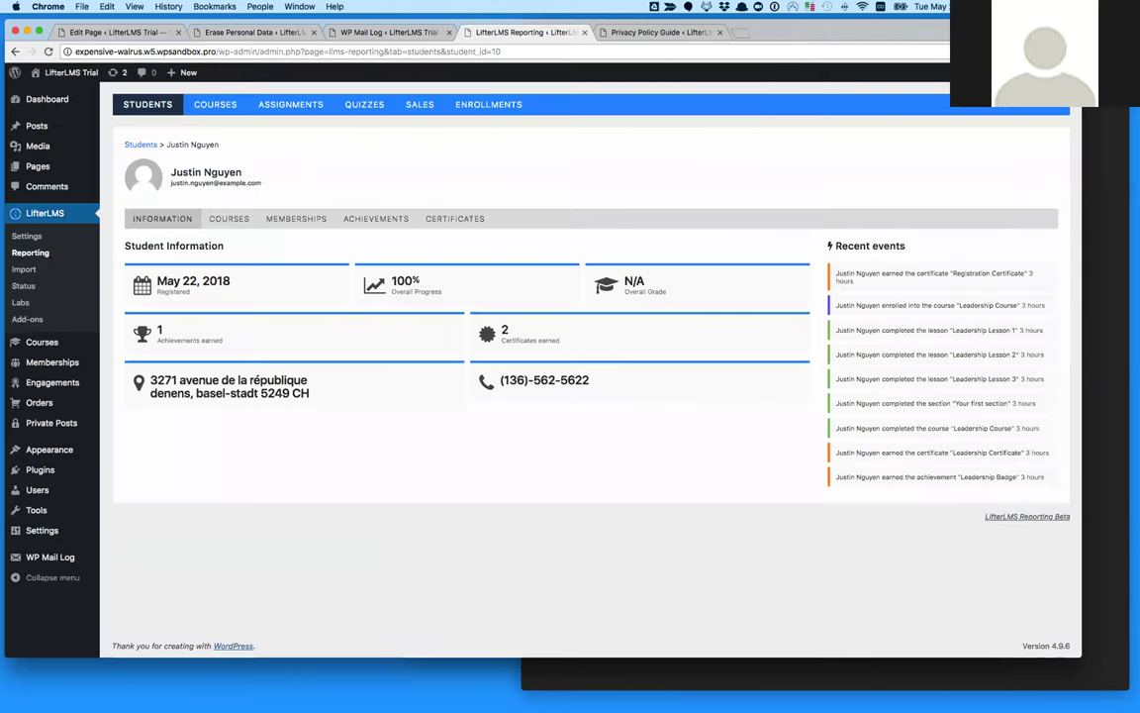
pyautogui.click(253, 32)
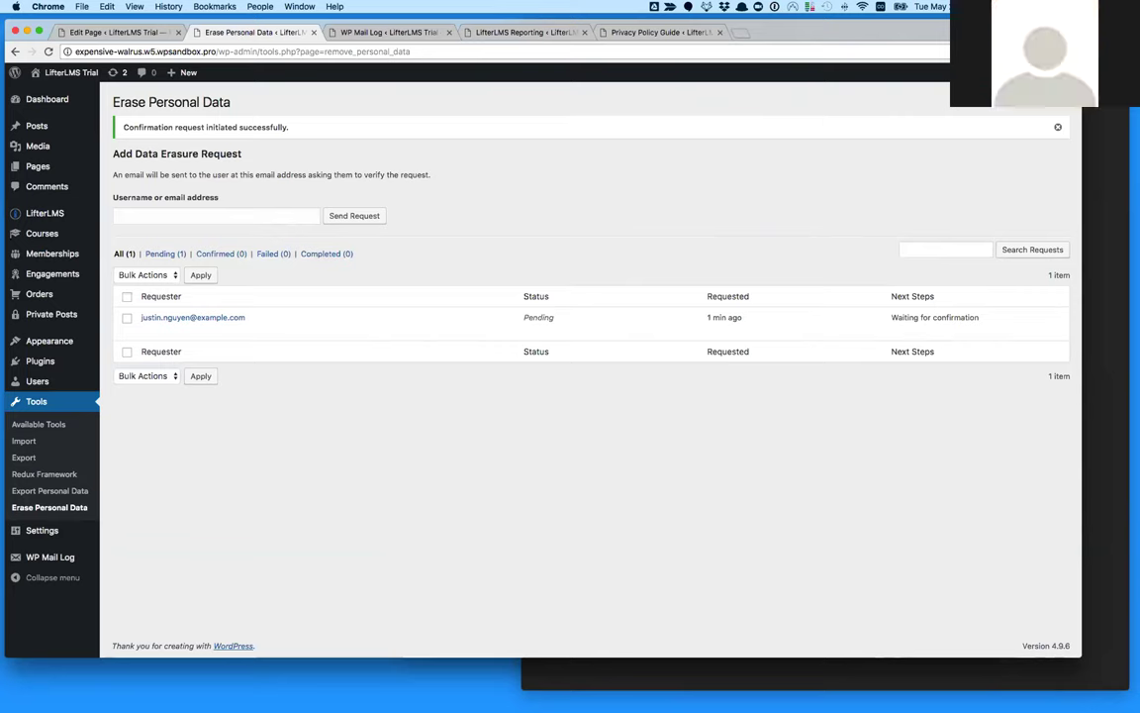
# - Open the LifterLMS settings in a new tab and find the Account Erasure Requests options in the Accounts settings
pyautogui.moveTo(60, 213)
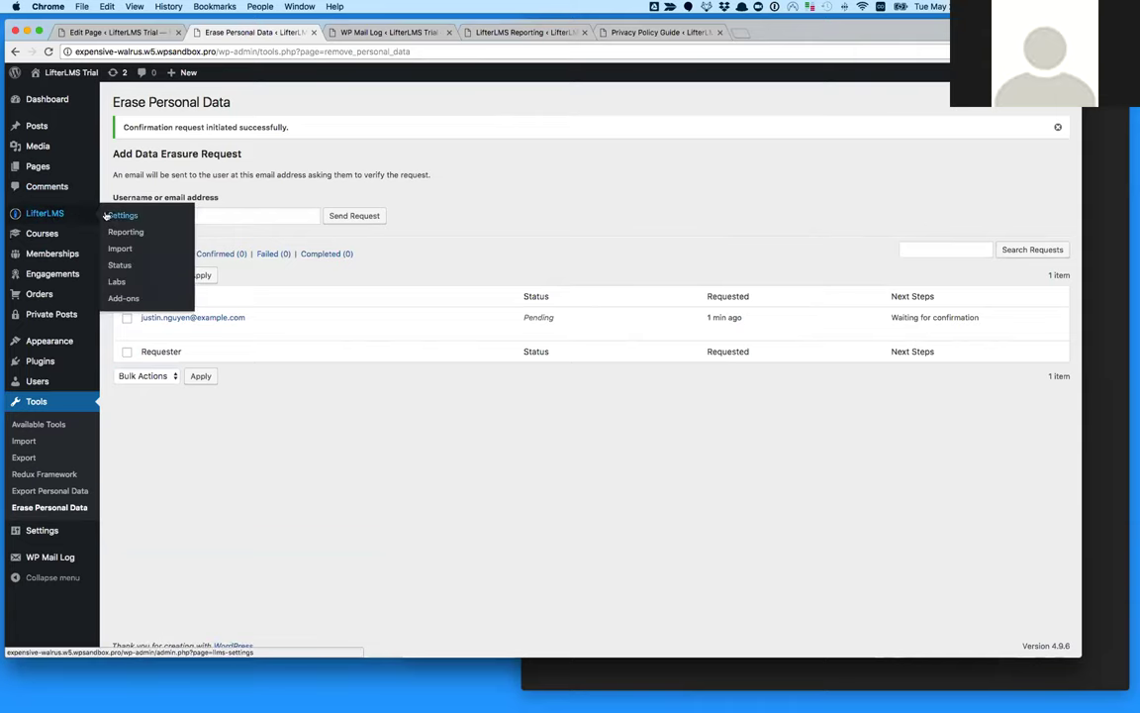
pyautogui.rightClick(105, 212)
pyautogui.click(149, 219)
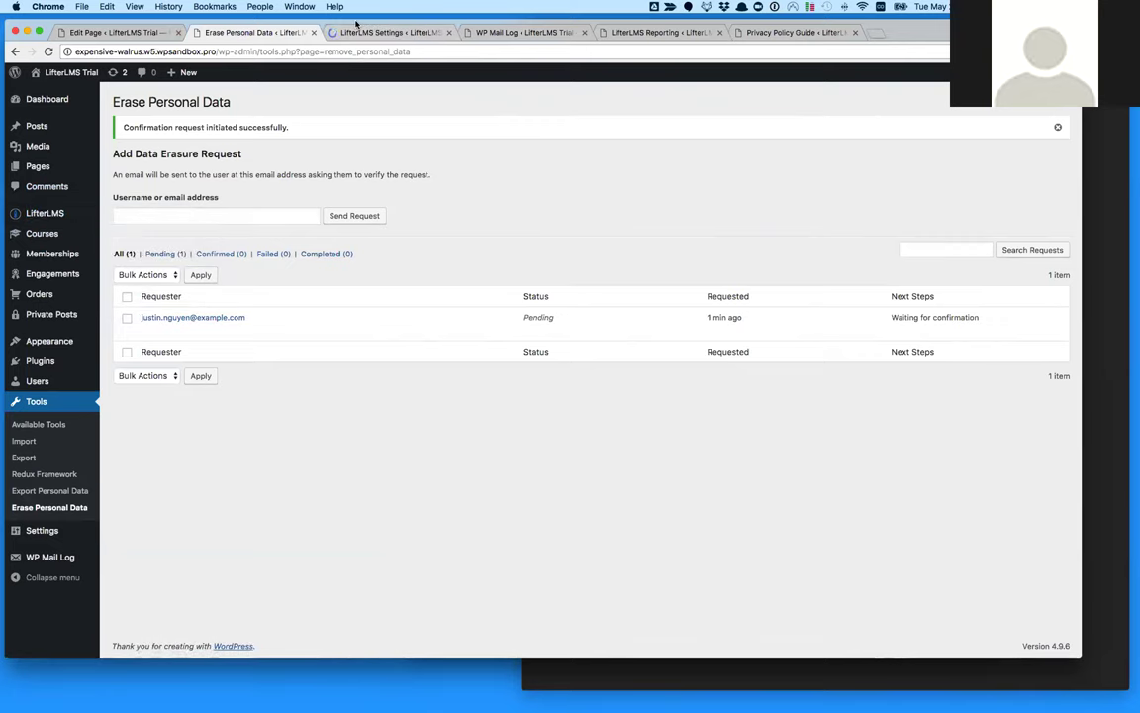
pyautogui.click(355, 32)
pyautogui.click(434, 104)
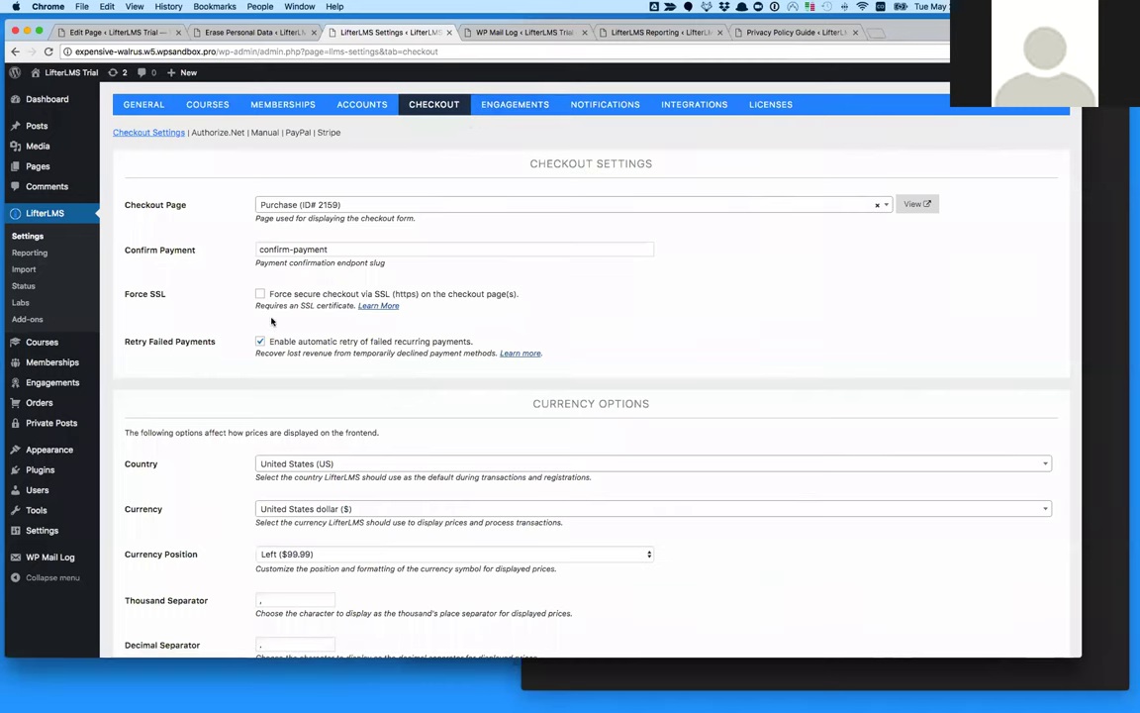
pyautogui.click(366, 105)
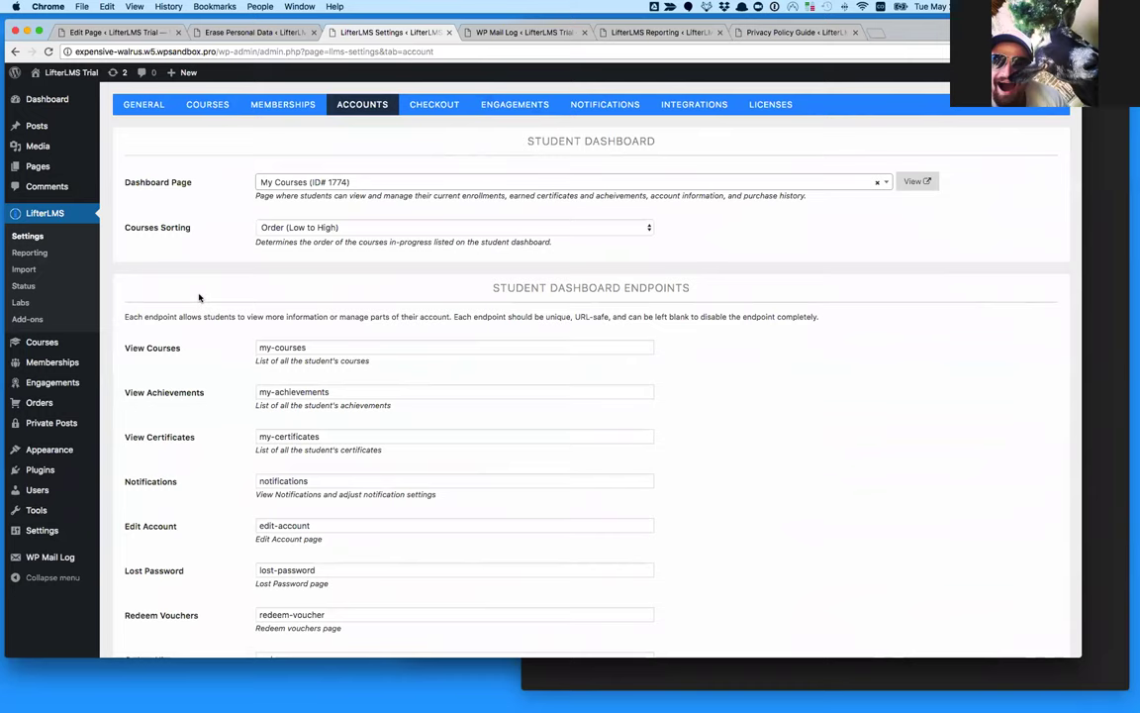
pyautogui.scroll(-10, 198, 297)
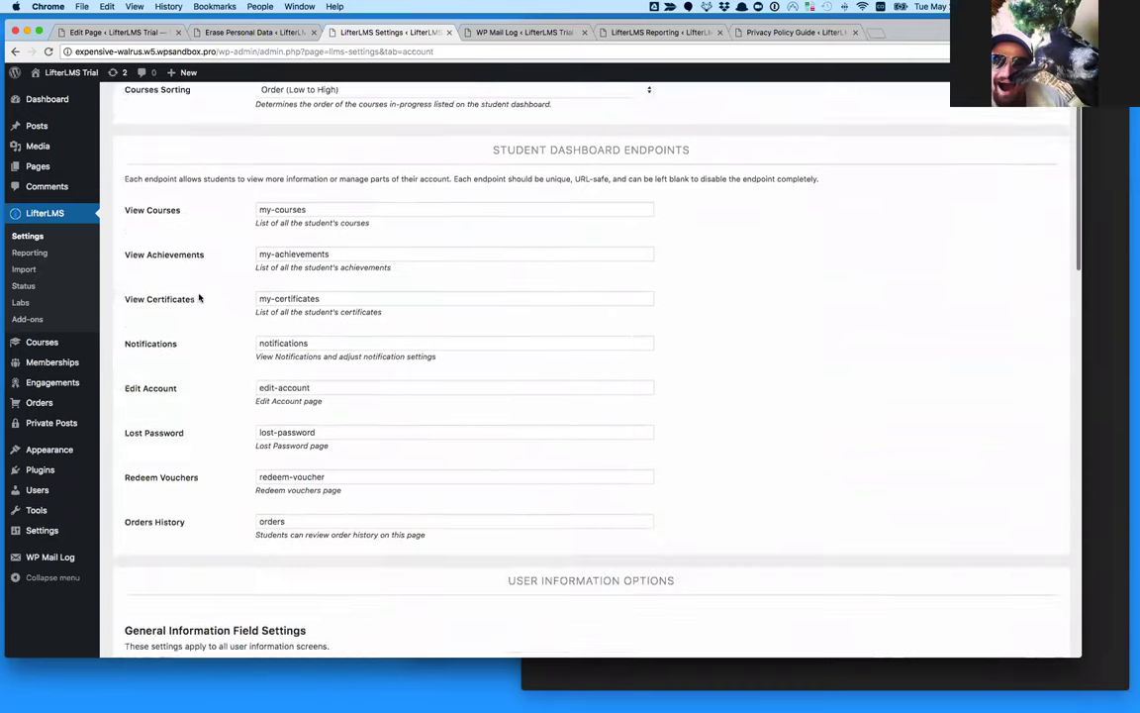
pyautogui.scroll(-1, 198, 297)
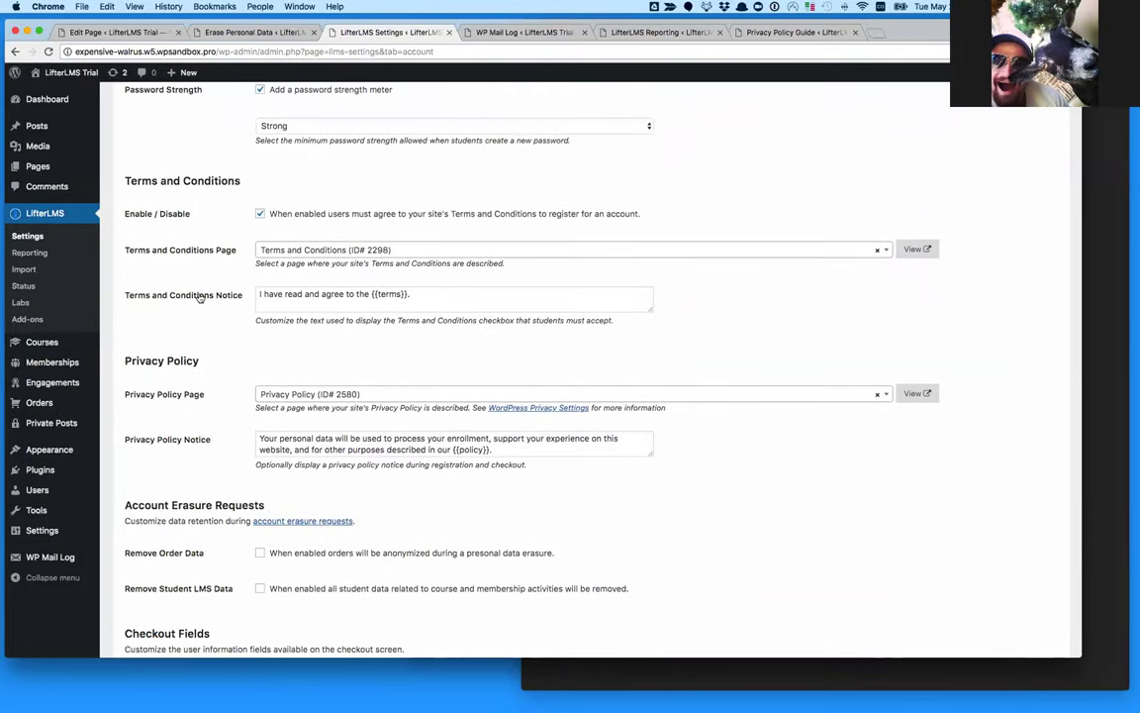
pyautogui.scroll(-5, 199, 297)
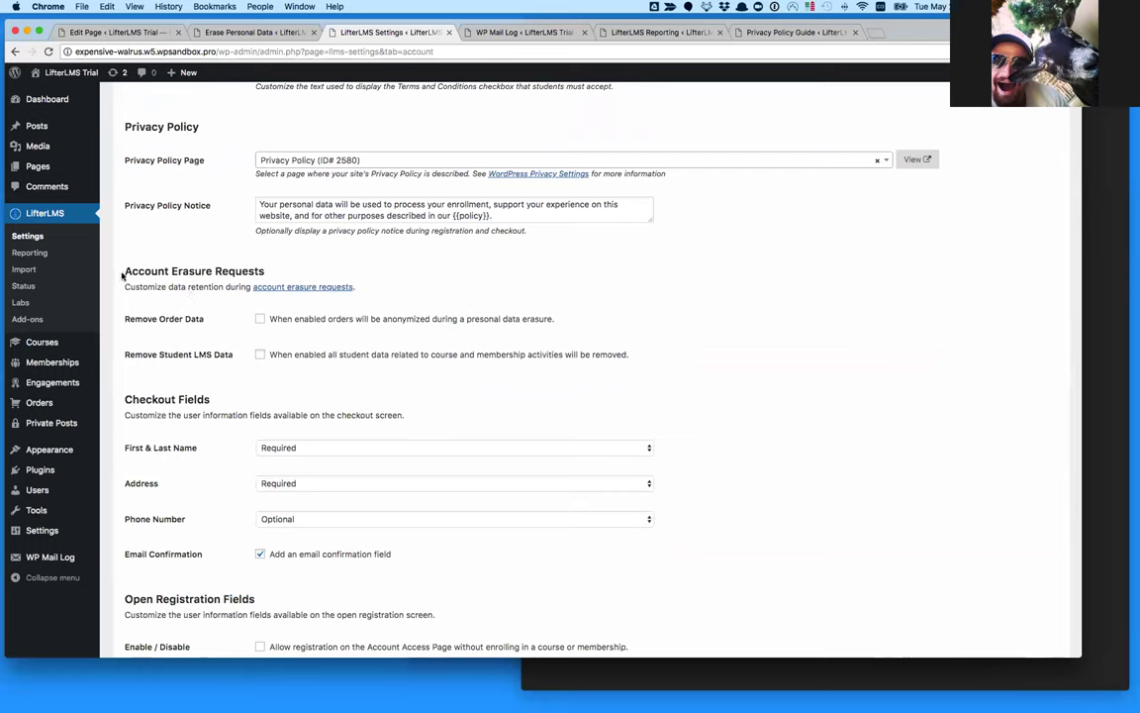
# - Return to the Erase Personal Data page and force the erasure of personal data for the student's pending request
pyautogui.click(423, 319)
pyautogui.click(423, 319)
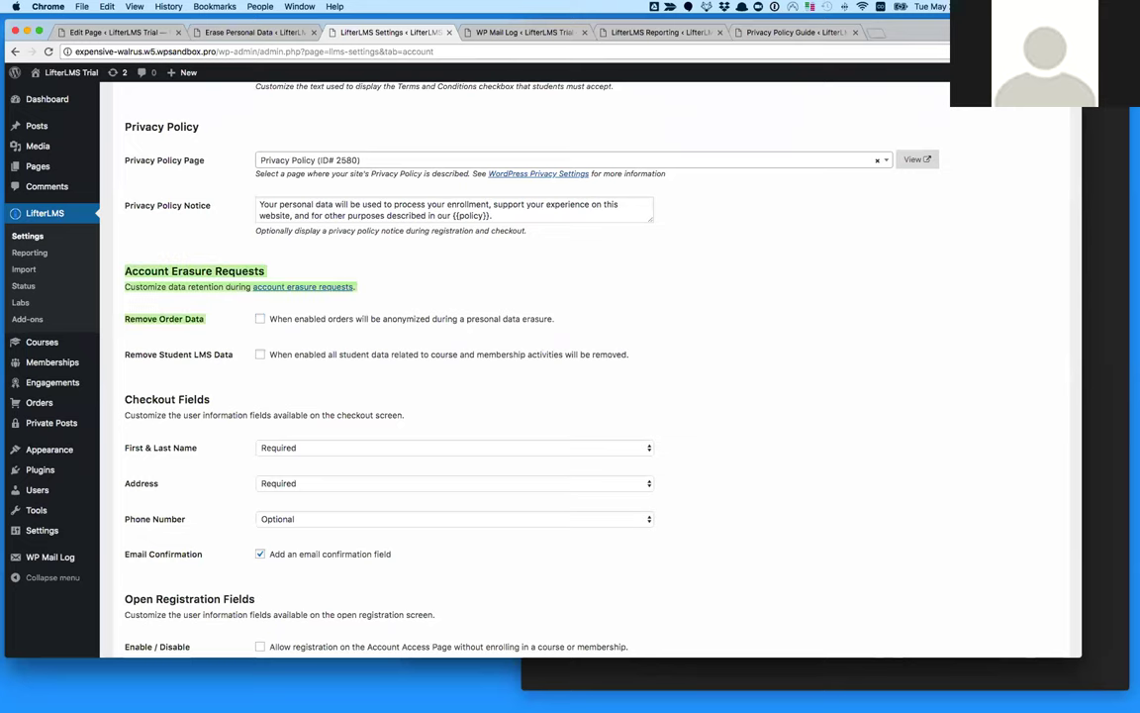
pyautogui.click(283, 31)
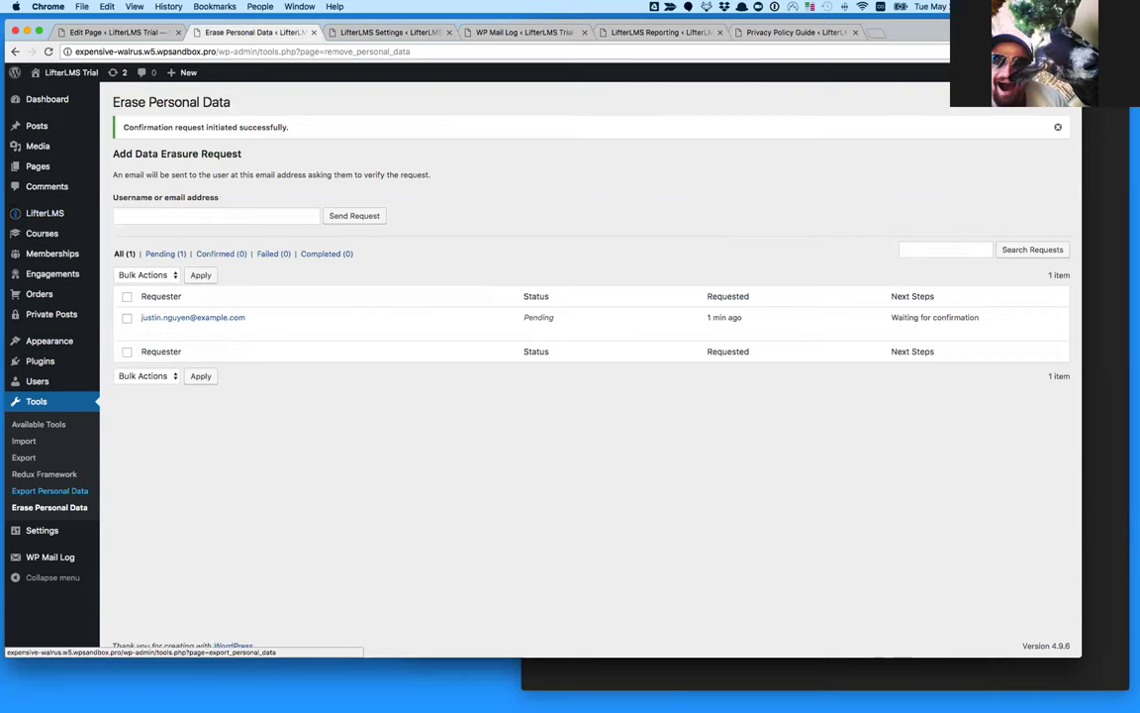
pyautogui.moveTo(189, 330)
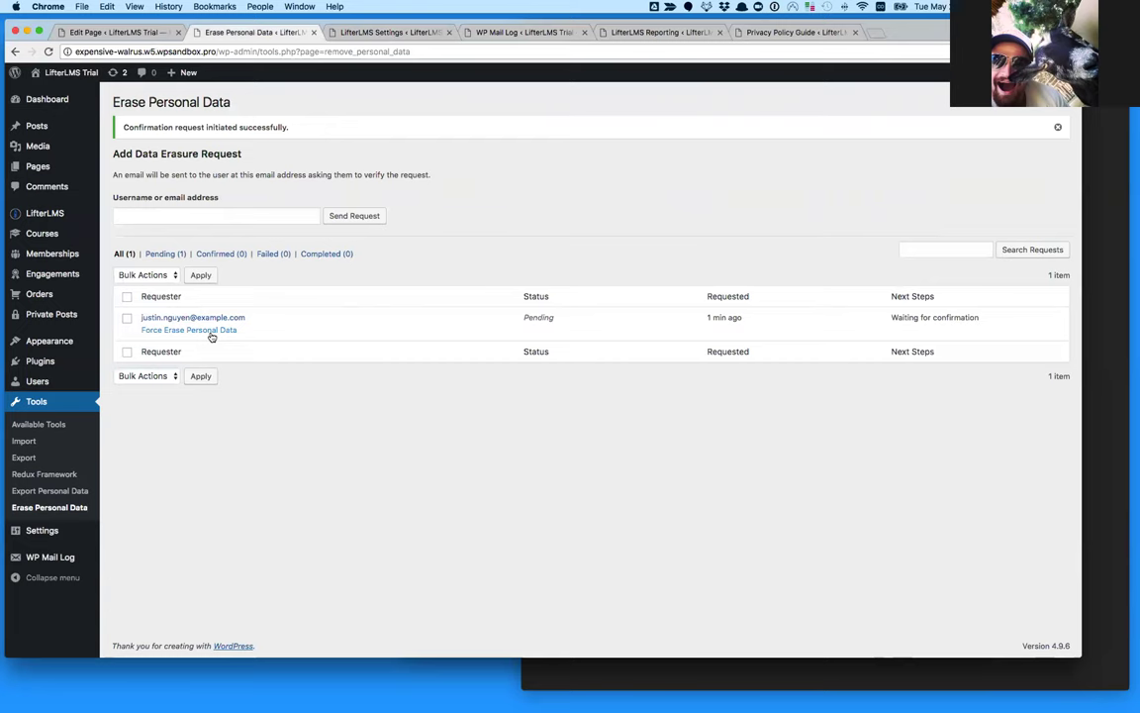
pyautogui.click(210, 330)
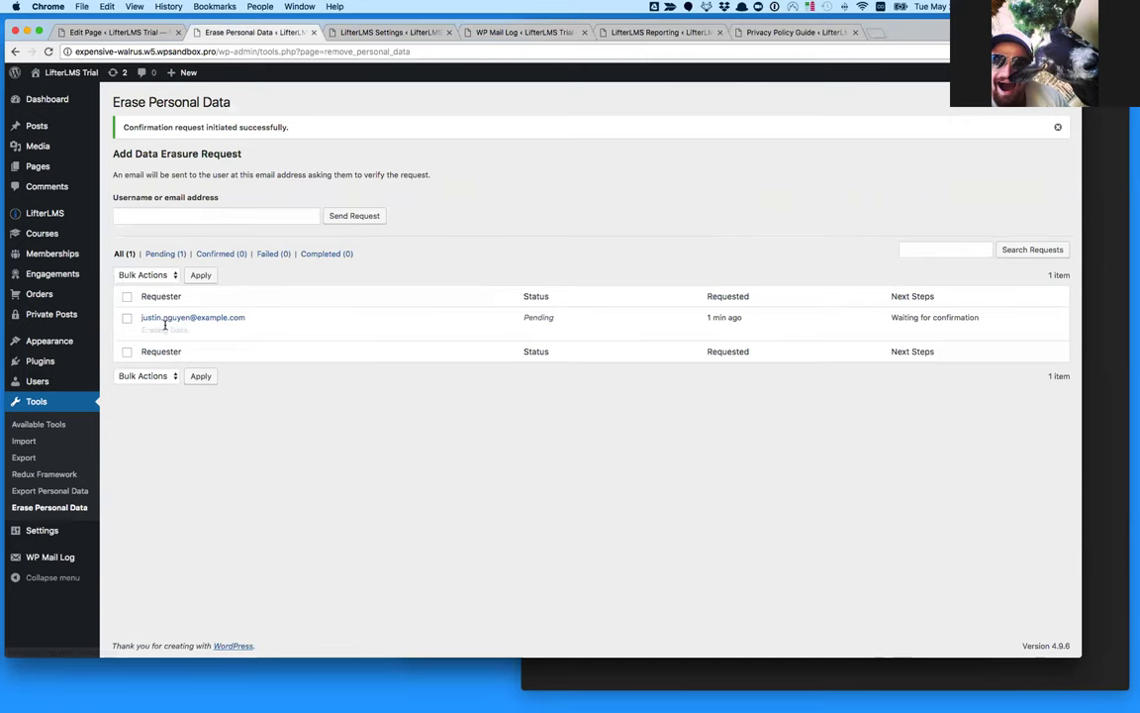
# - Review the erasure report for which student data items were removed and which were retained
pyautogui.moveTo(165, 355)
pyautogui.mouseDown()
pyautogui.moveTo(252, 462)
pyautogui.moveTo(230, 492)
pyautogui.mouseUp()
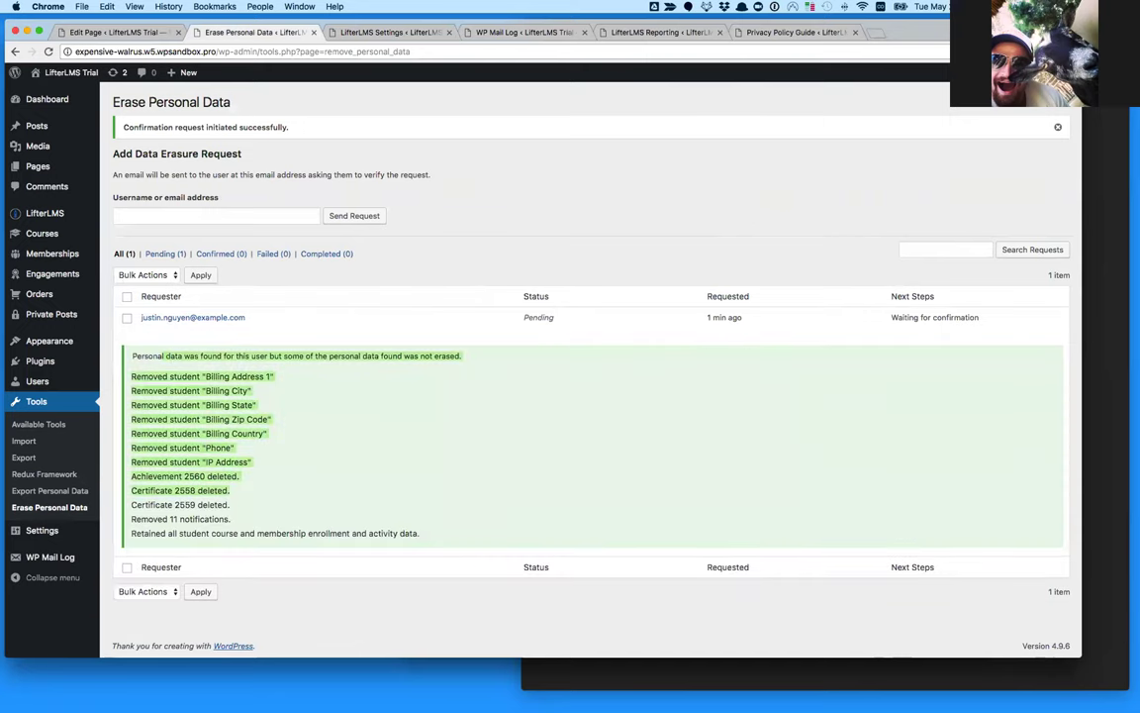
pyautogui.moveTo(420, 534); pyautogui.dragTo(199, 376)
pyautogui.click(198, 393)
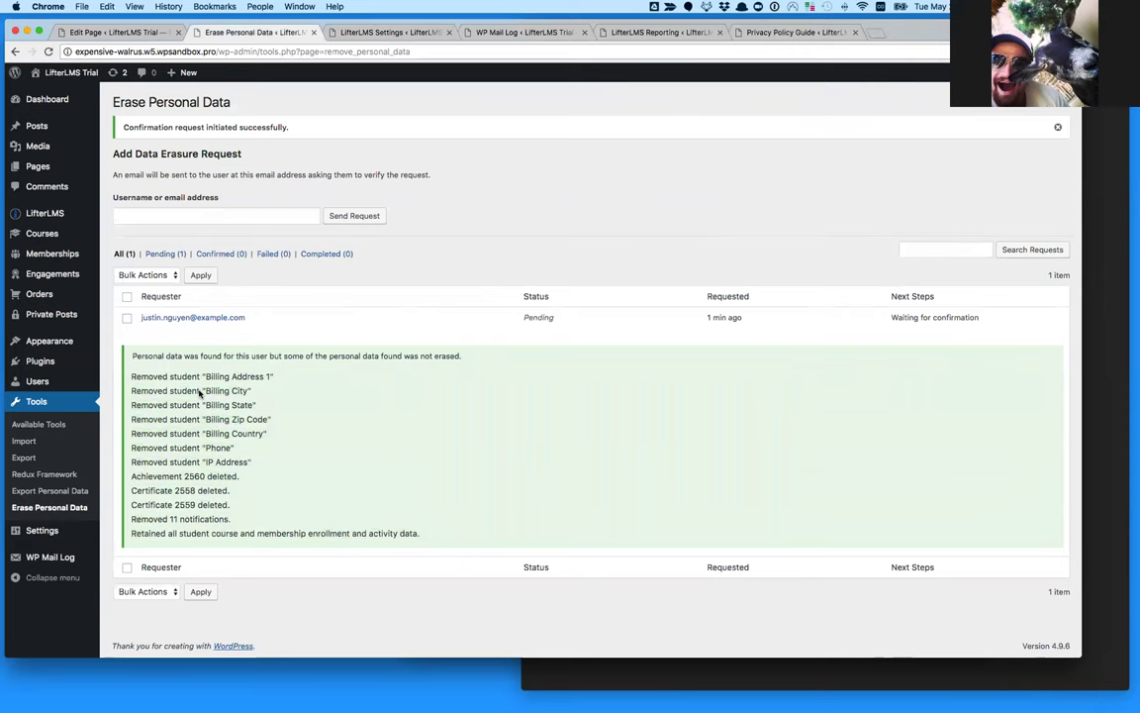
pyautogui.moveTo(130, 374); pyautogui.dragTo(239, 478)
pyautogui.click(216, 380)
# - Switch to the LifterLMS Reporting tab and reload the student's report to check the information after the erasure
pyautogui.click(396, 33)
pyautogui.click(519, 32)
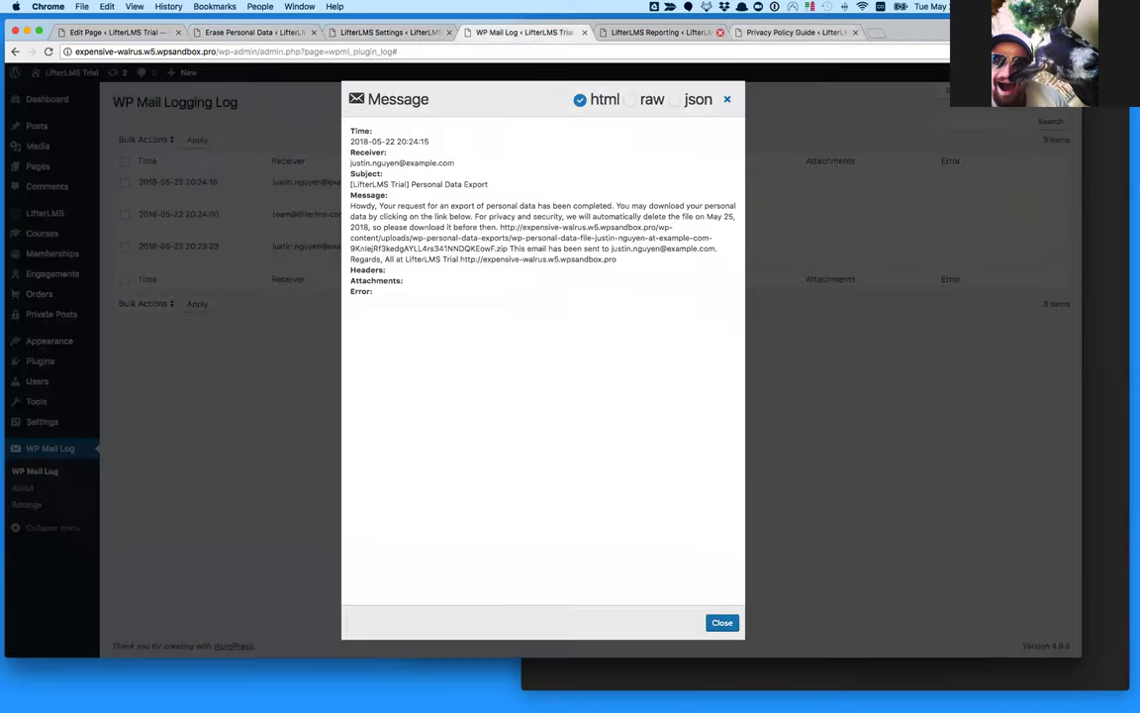
pyautogui.click(658, 33)
pyautogui.click(47, 52)
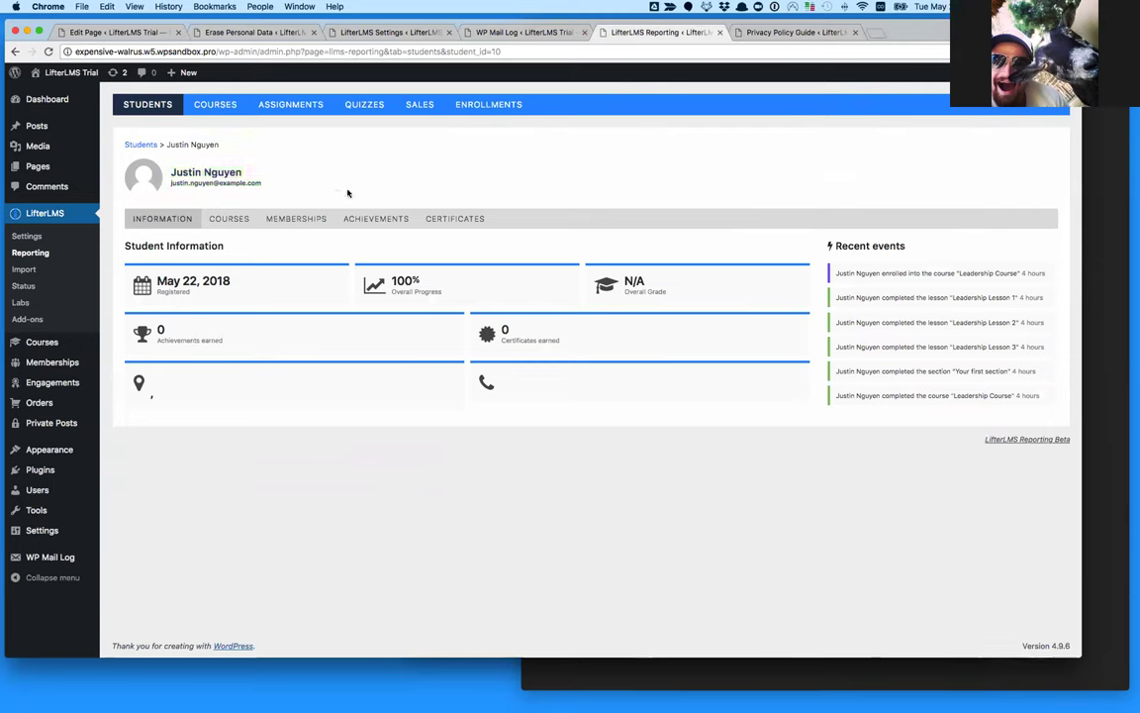
# - Open the Users list and search for the student by the previously copied email address
pyautogui.moveTo(40, 450)
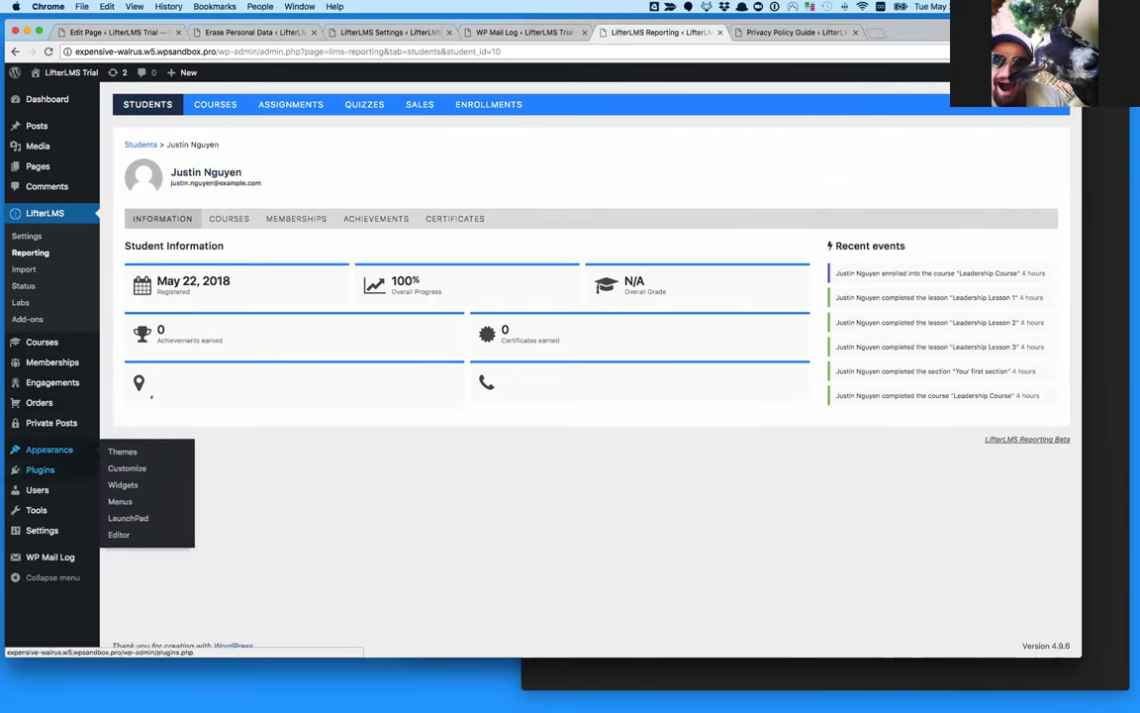
pyautogui.moveTo(36, 510)
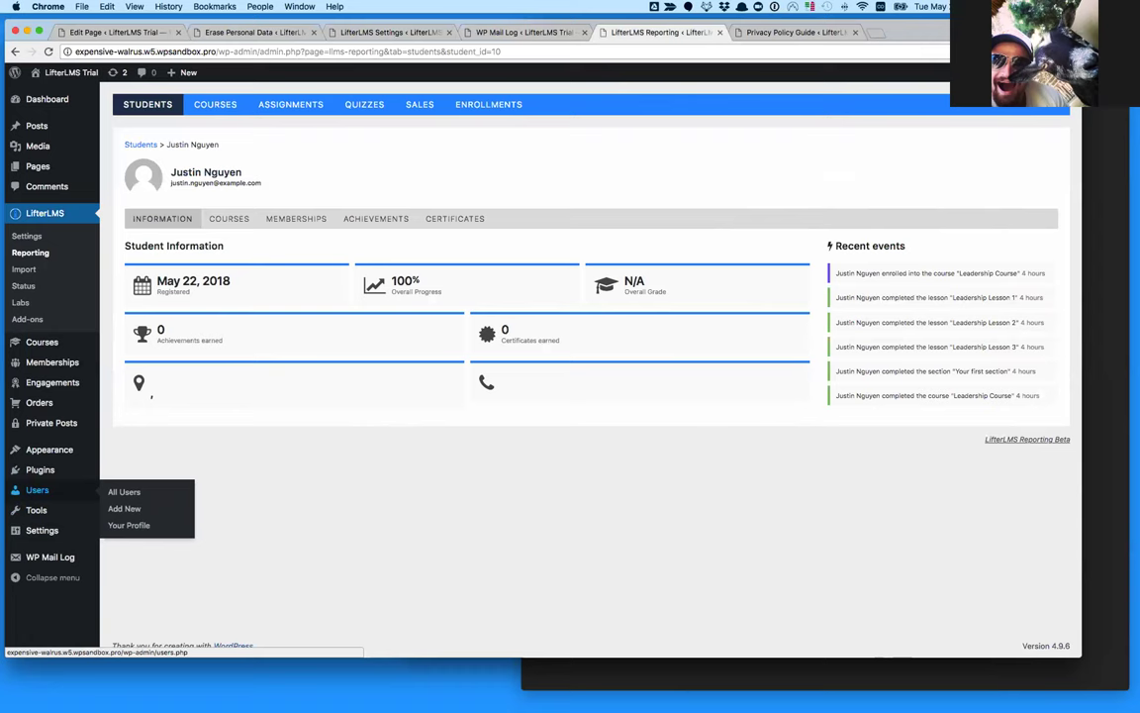
pyautogui.click(37, 490)
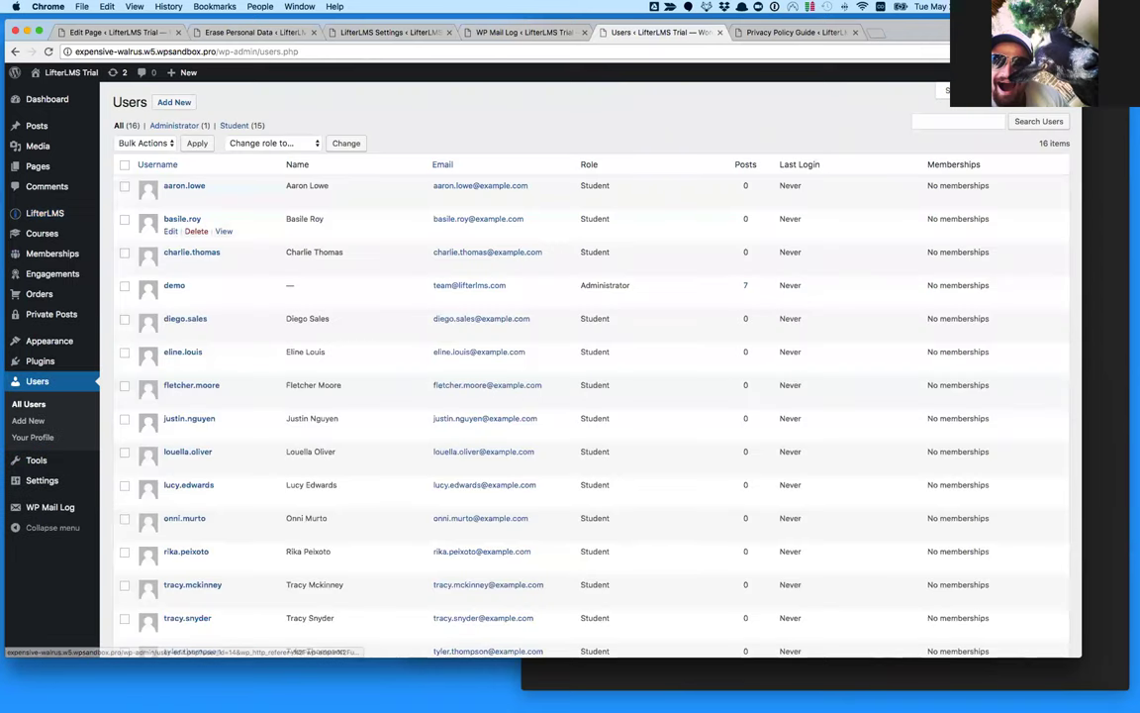
pyautogui.click(958, 120)
pyautogui.press('alt+super+c')
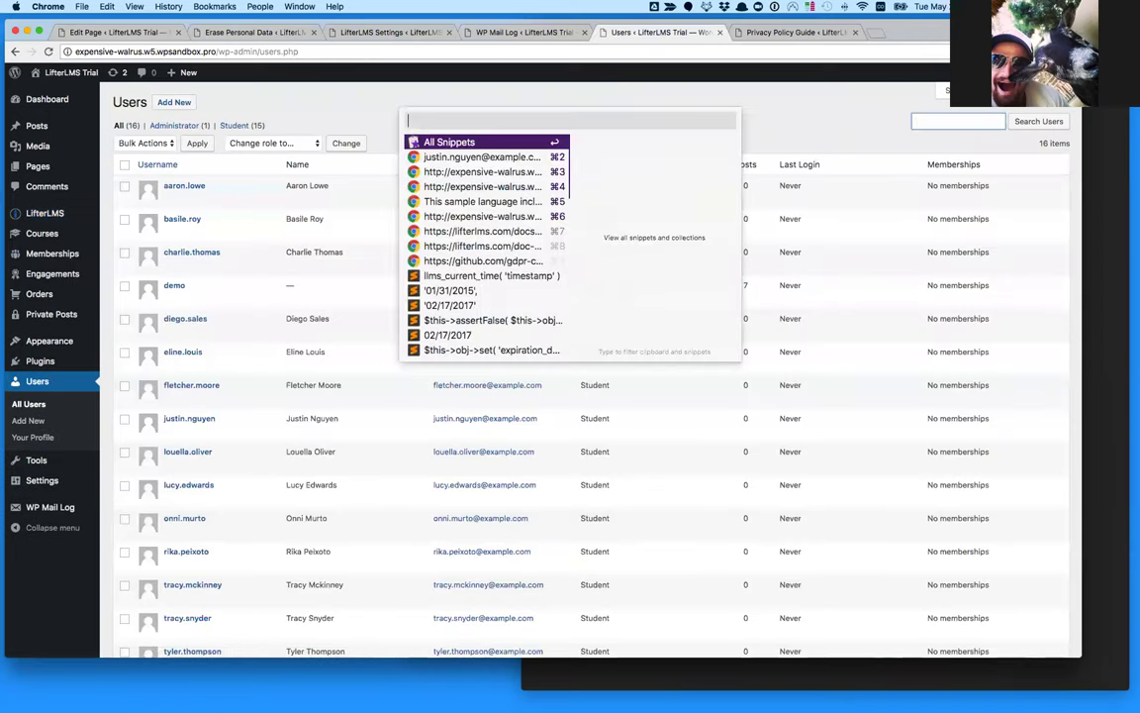
pyautogui.press('Down')
pyautogui.press('Return')
pyautogui.press('Return')
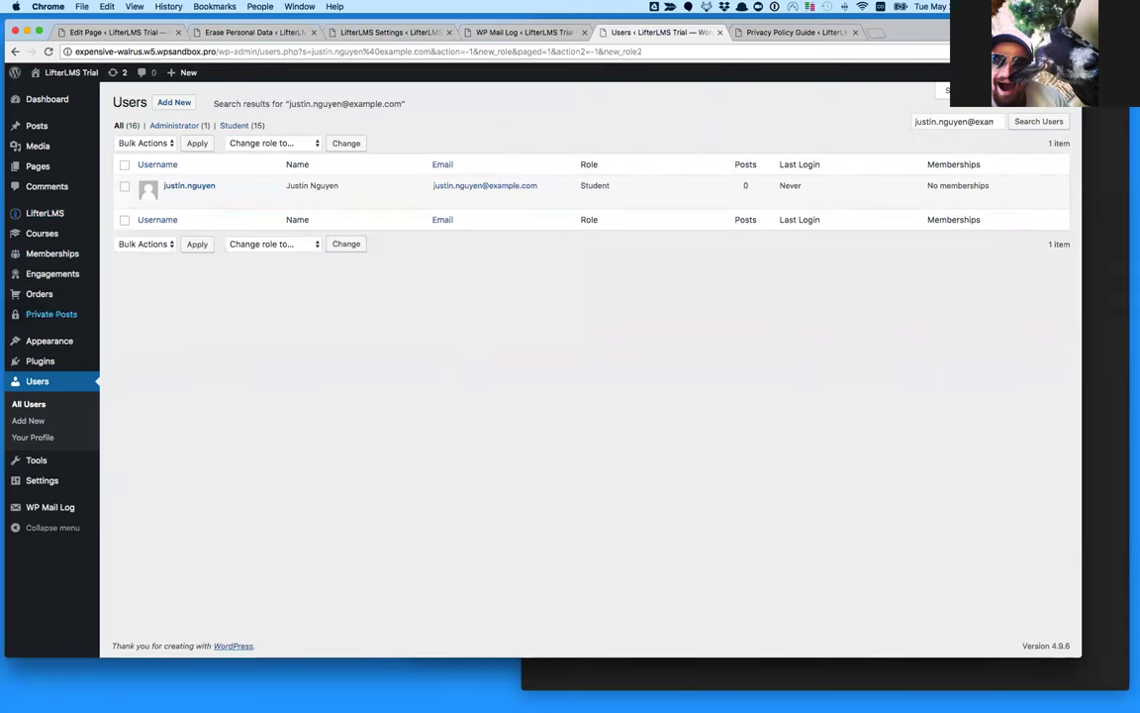
# - Delete the student's user account with the Delete all content option and confirm the deletion
pyautogui.click(194, 200)
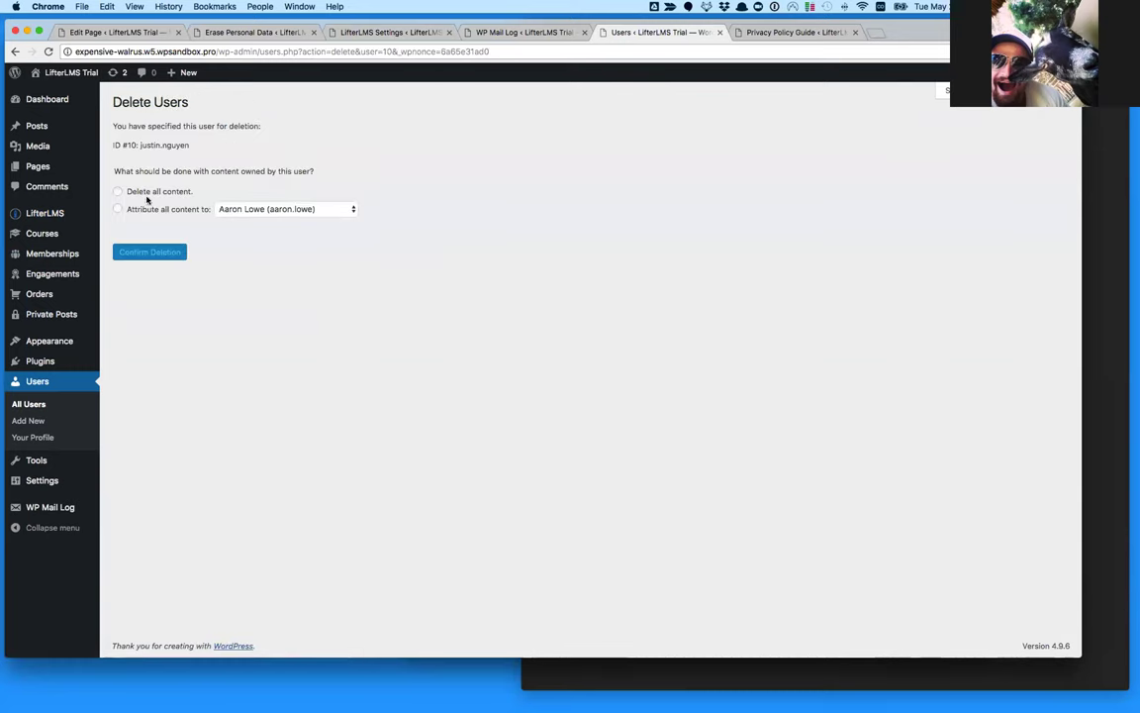
pyautogui.click(144, 191)
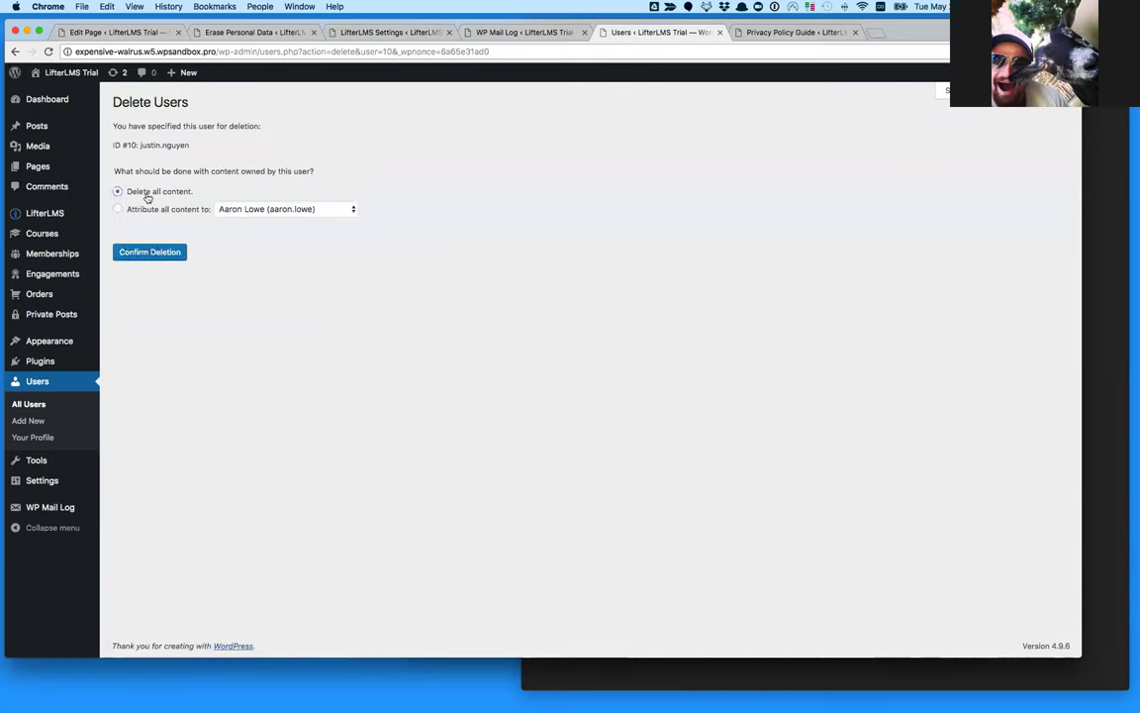
pyautogui.click(232, 210)
pyautogui.click(232, 210)
pyautogui.click(172, 192)
pyautogui.click(143, 252)
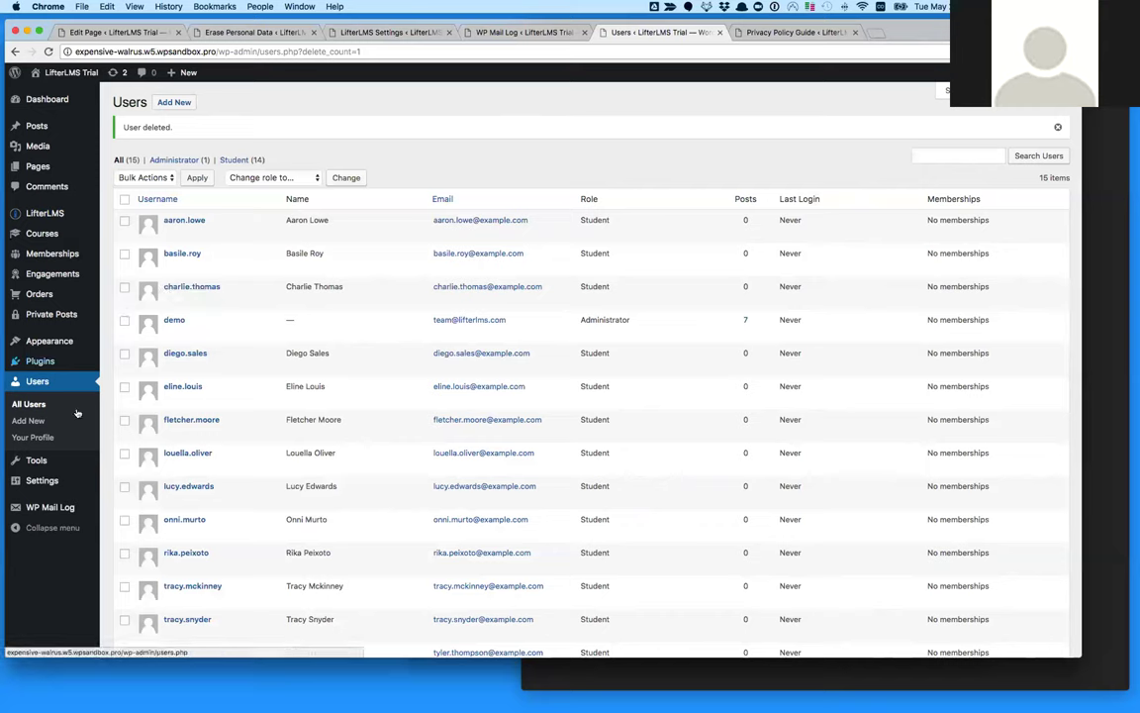
# - Check the student's request on the Export Personal Data page and on the Erase Personal Data page
pyautogui.click(41, 480)
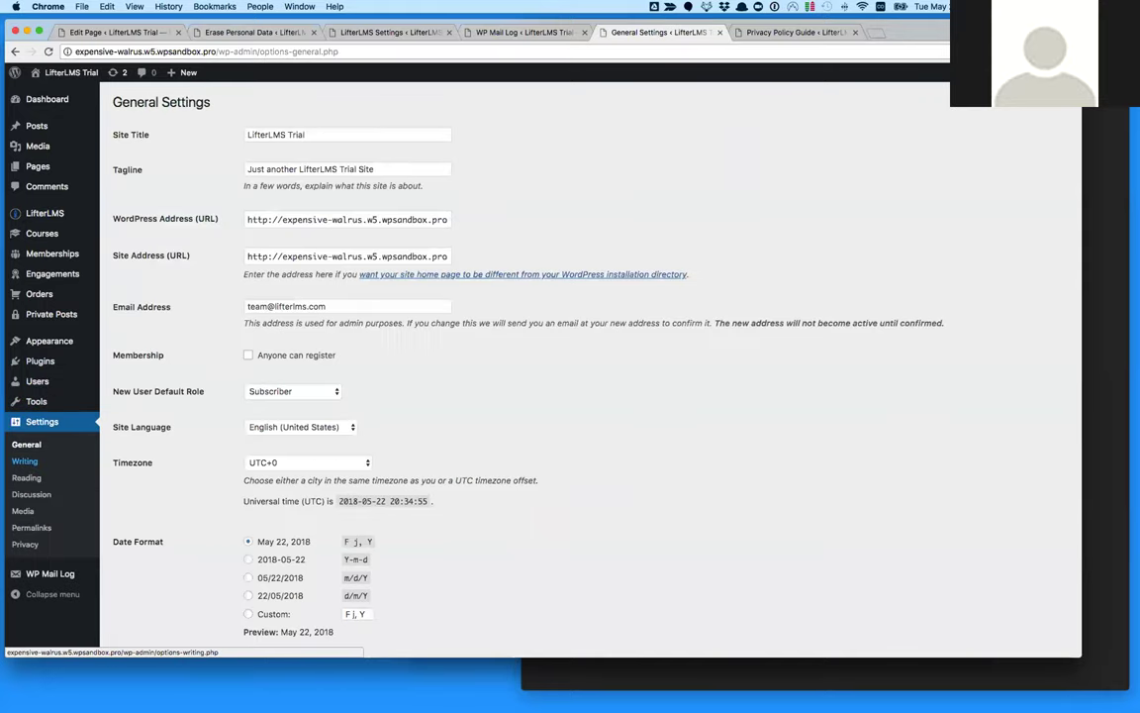
pyautogui.moveTo(37, 401)
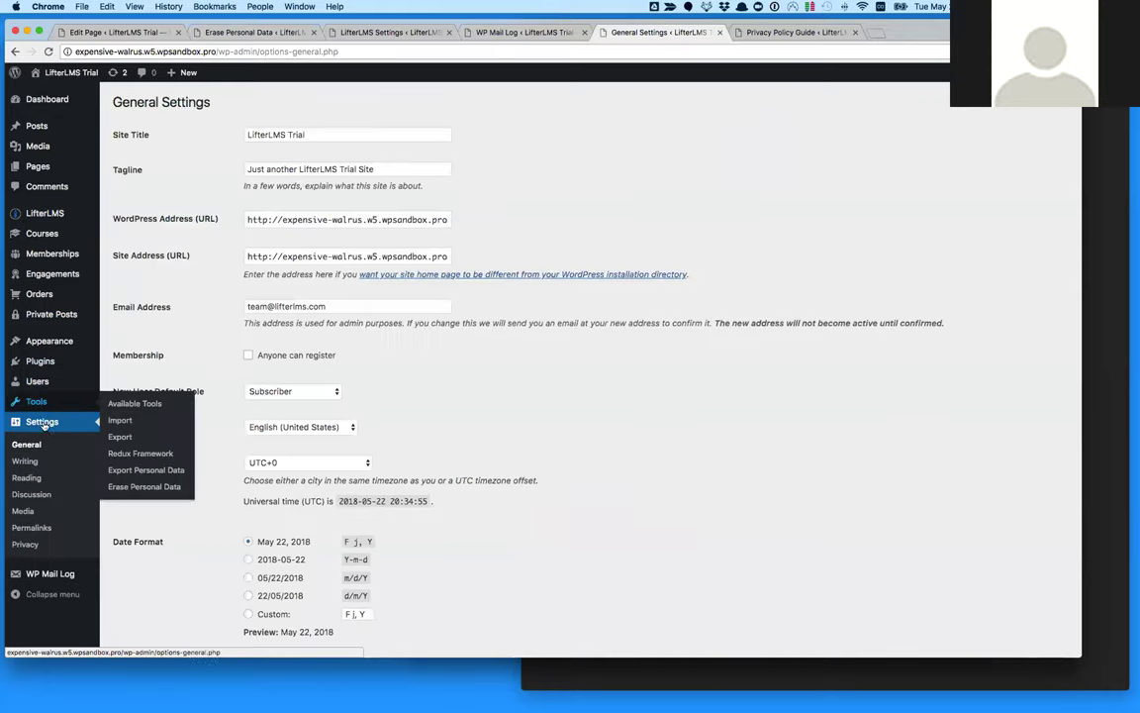
pyautogui.click(146, 469)
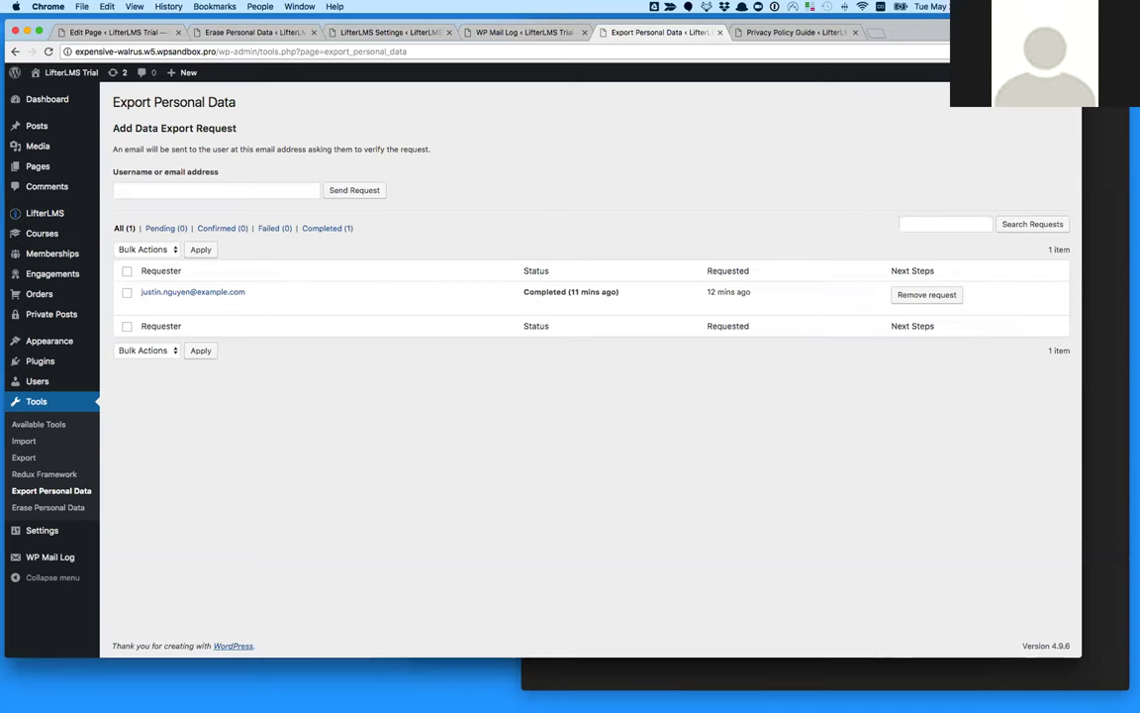
pyautogui.click(50, 507)
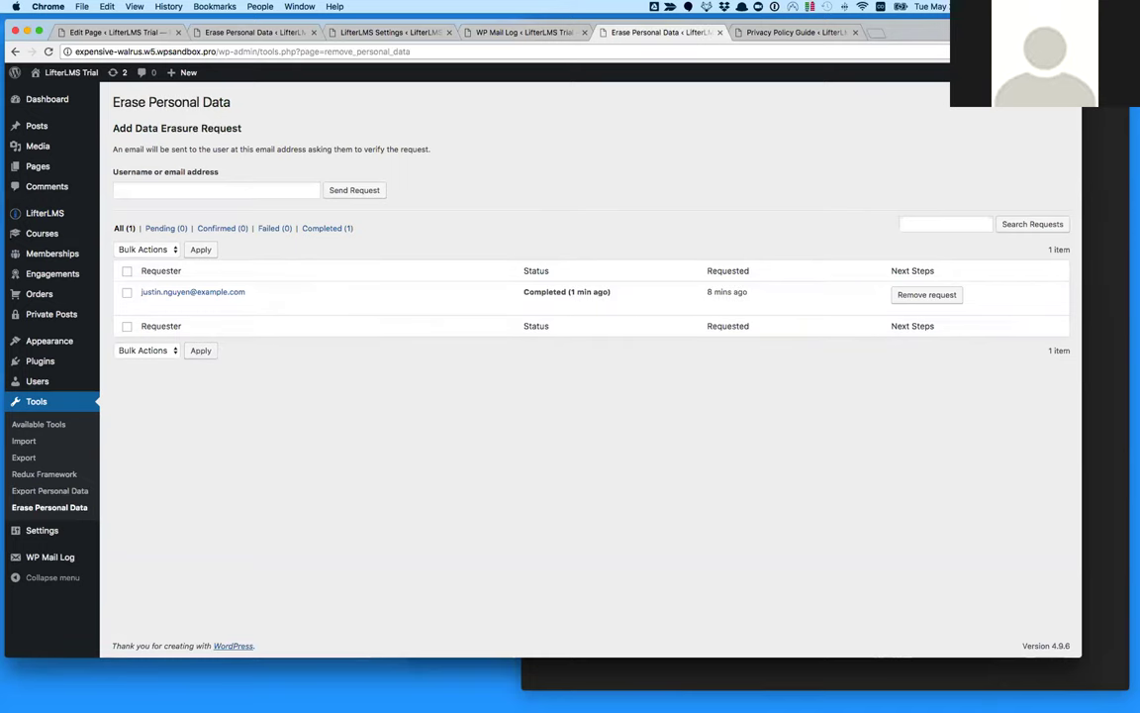